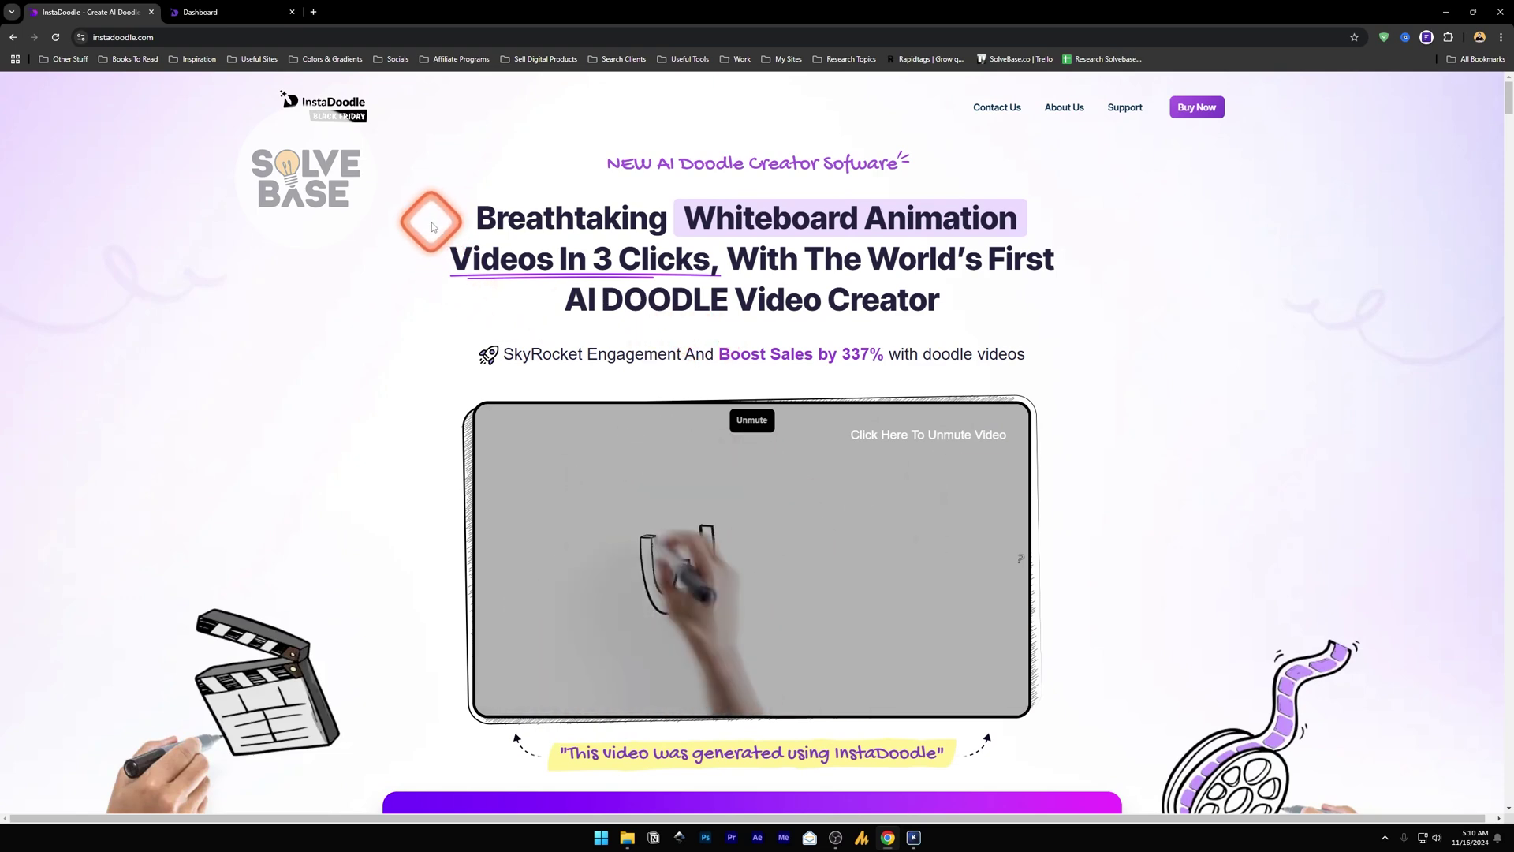
- Scroll through the InstaDoodle homepage, then switch to the tab showing the $47, $67 and $127 pricing plans
scroll(899, 472, "down", 1)
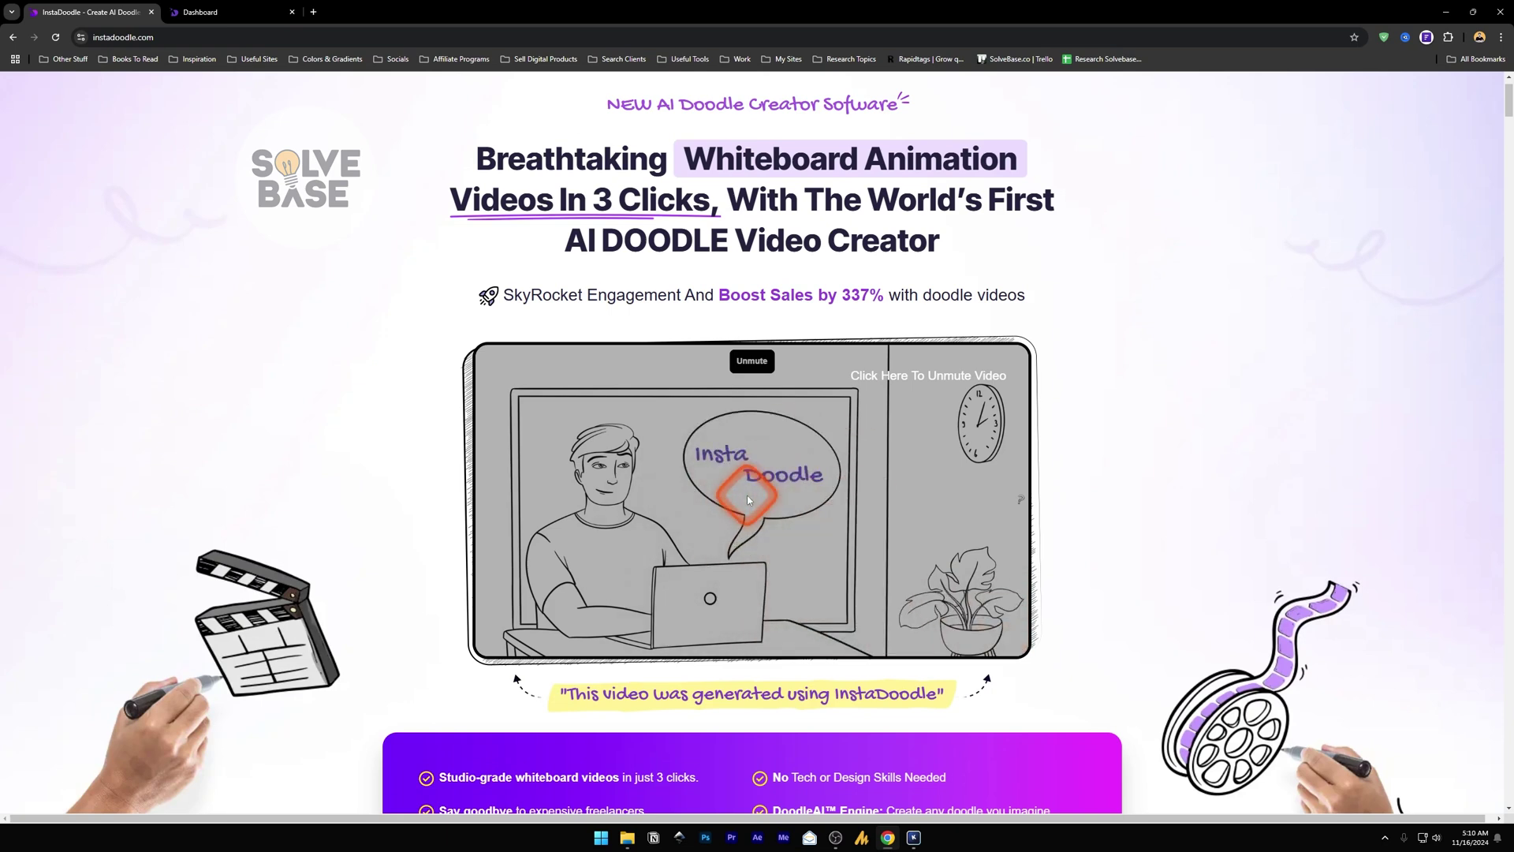
scroll(749, 497, "down", 5)
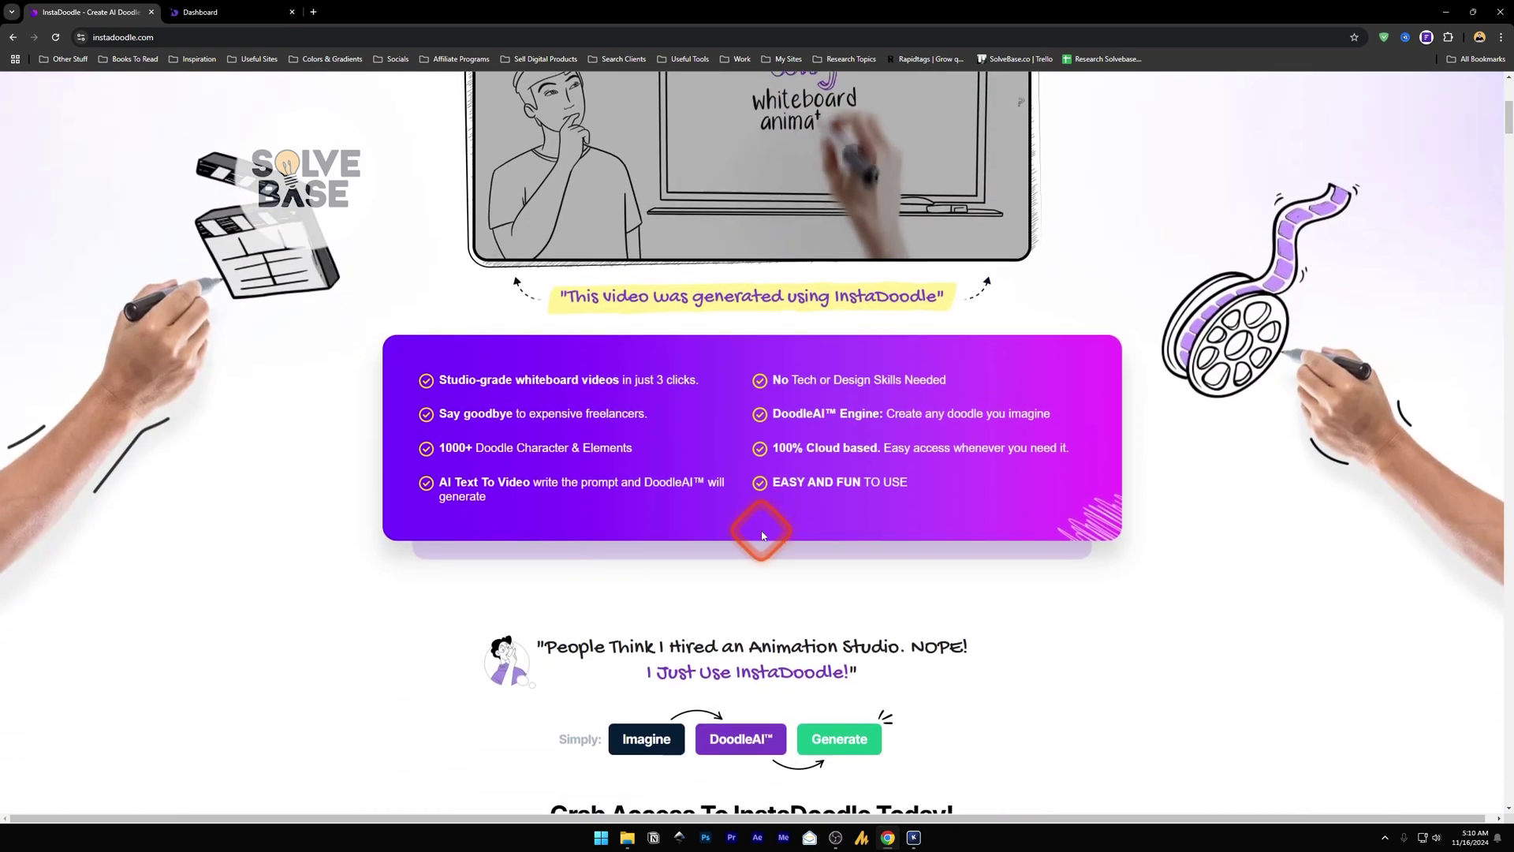
scroll(762, 536, "down", 1)
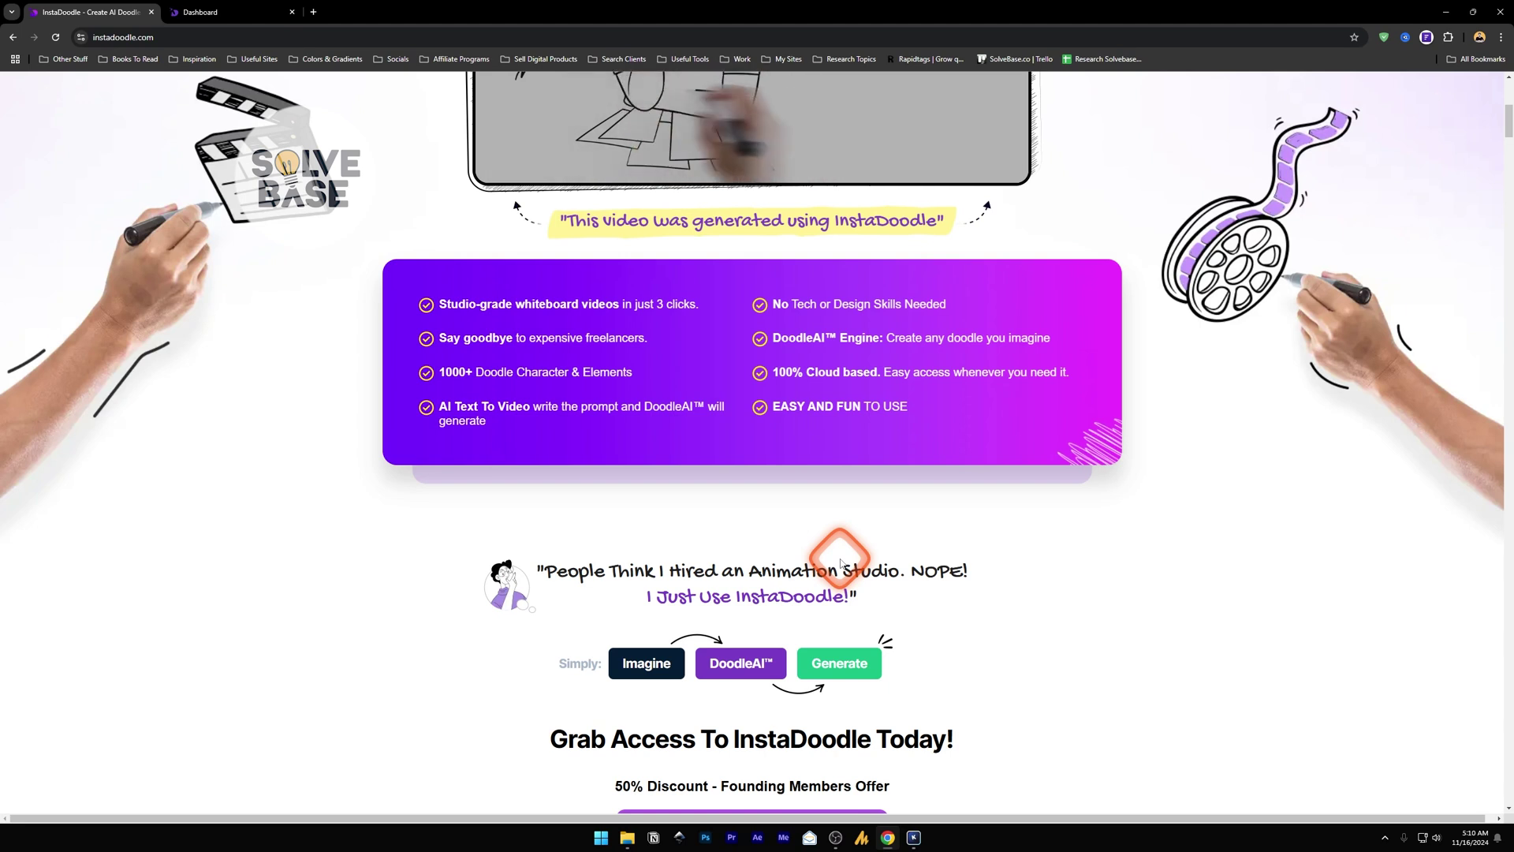
scroll(801, 595, "down", 2)
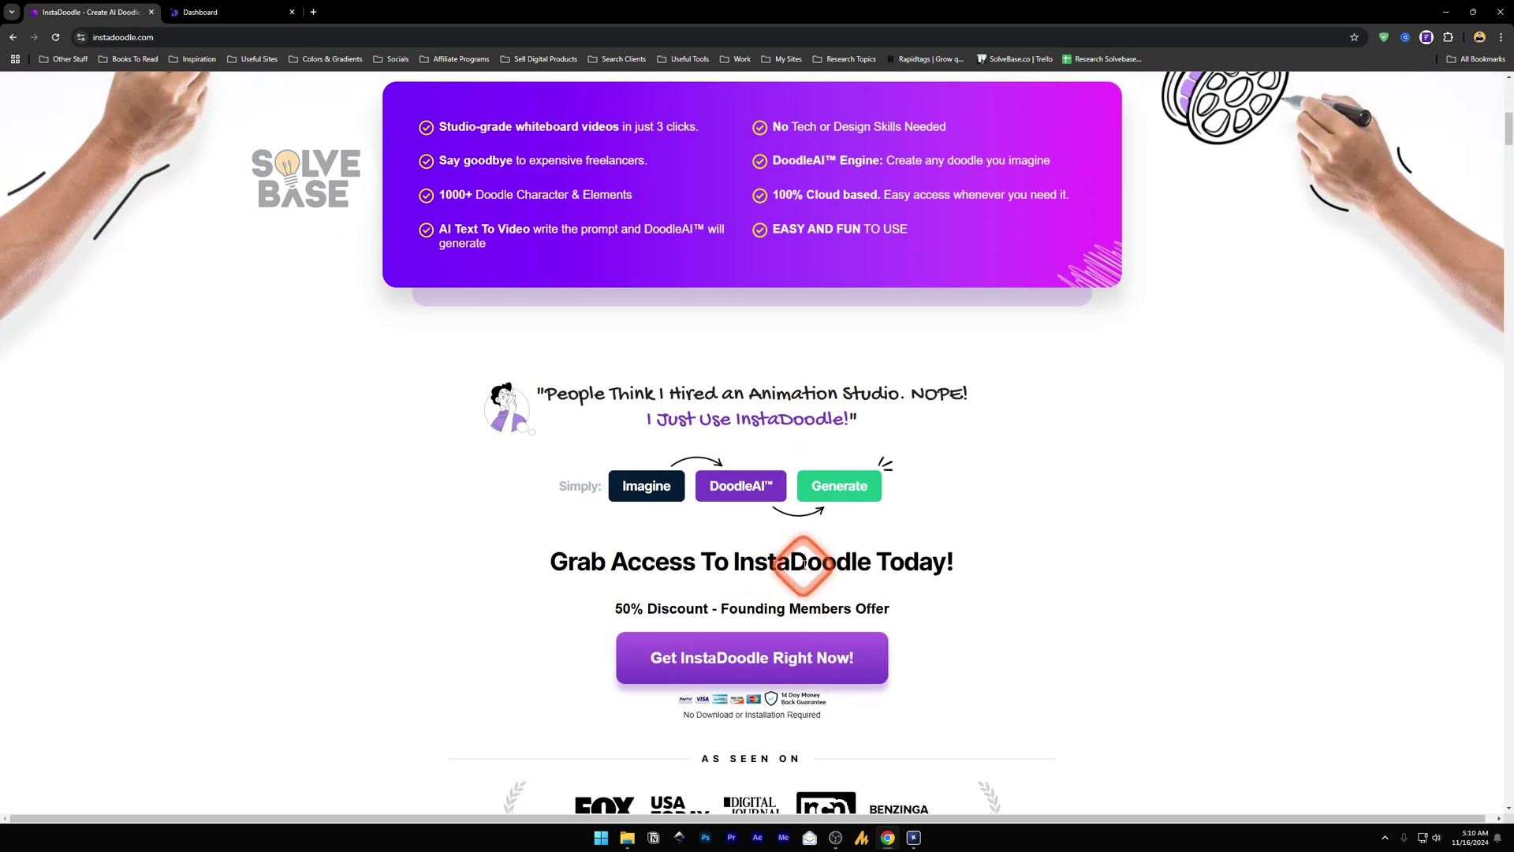
scroll(795, 440, "down", 1)
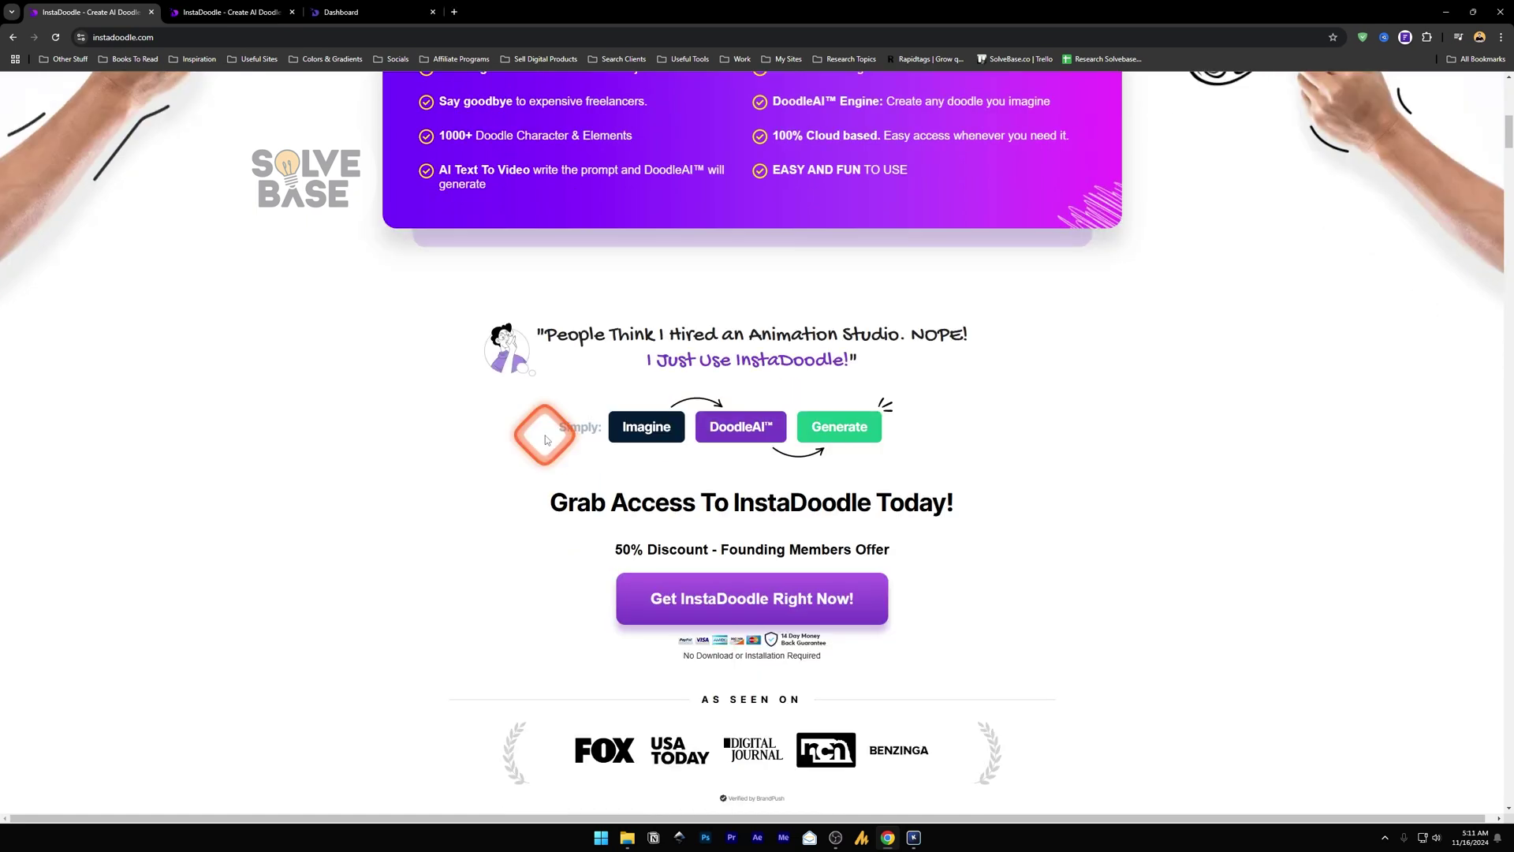
scroll(536, 473, "down", 2)
scroll(525, 553, "up", 2)
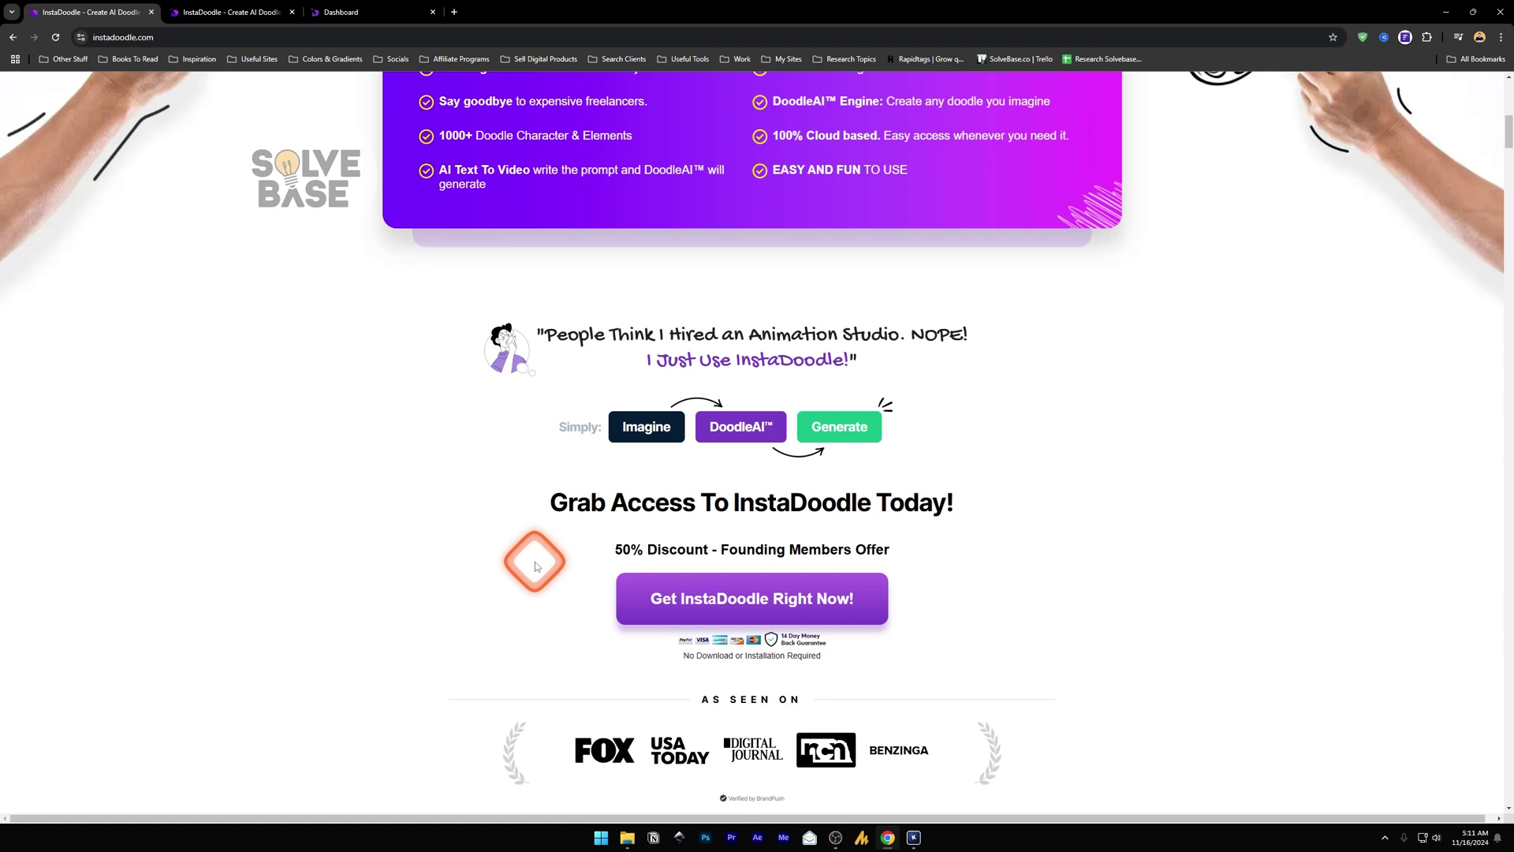
key("ctrl+Tab")
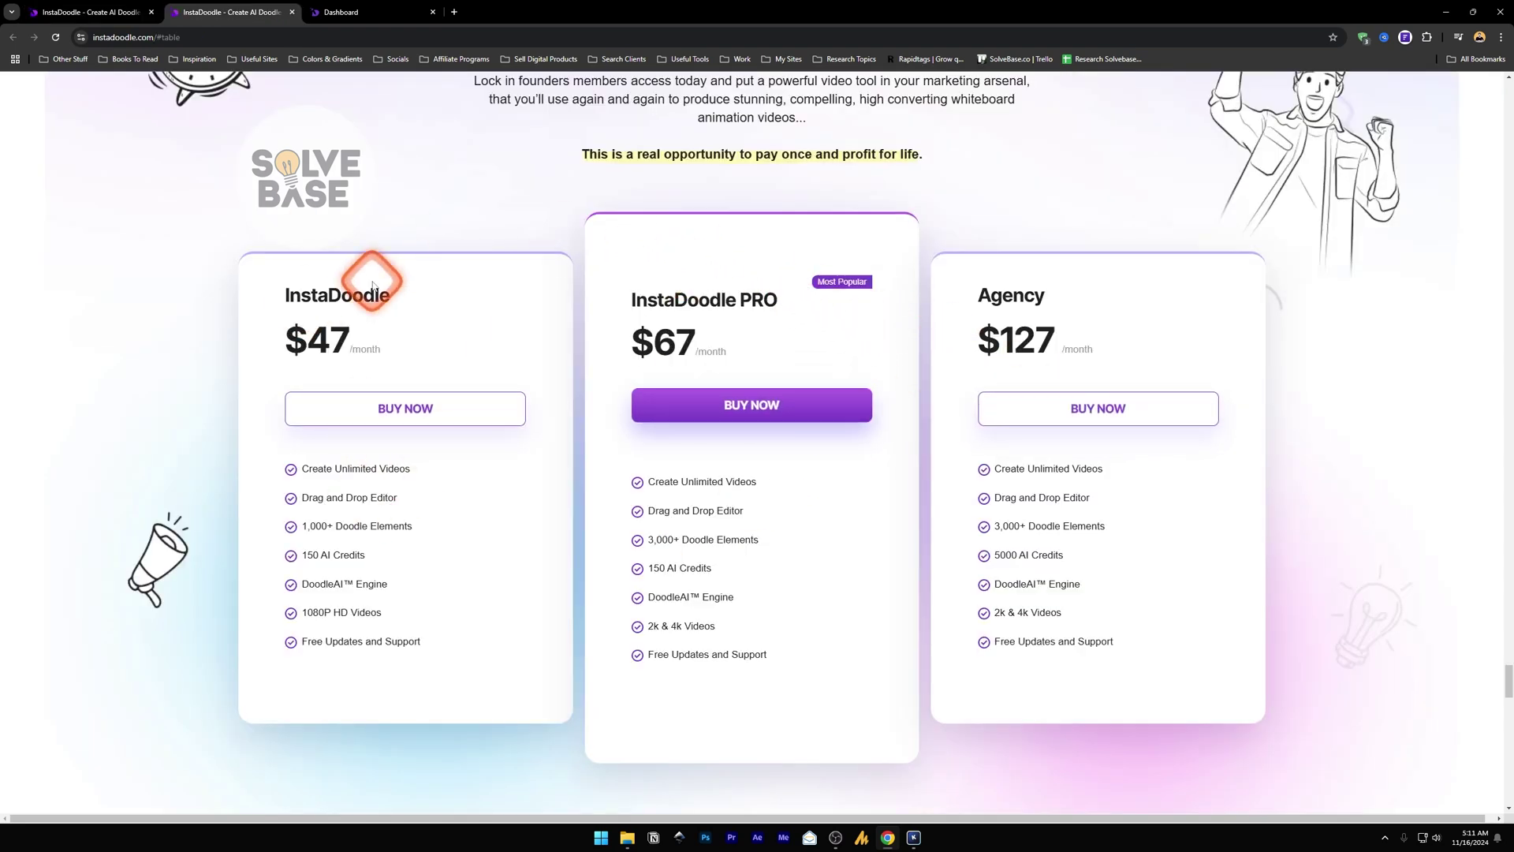
- Review the money-back guarantee and pricing, then go to the Dashboard listing Business and Getting Started - Demo
scroll(487, 560, "up", 10)
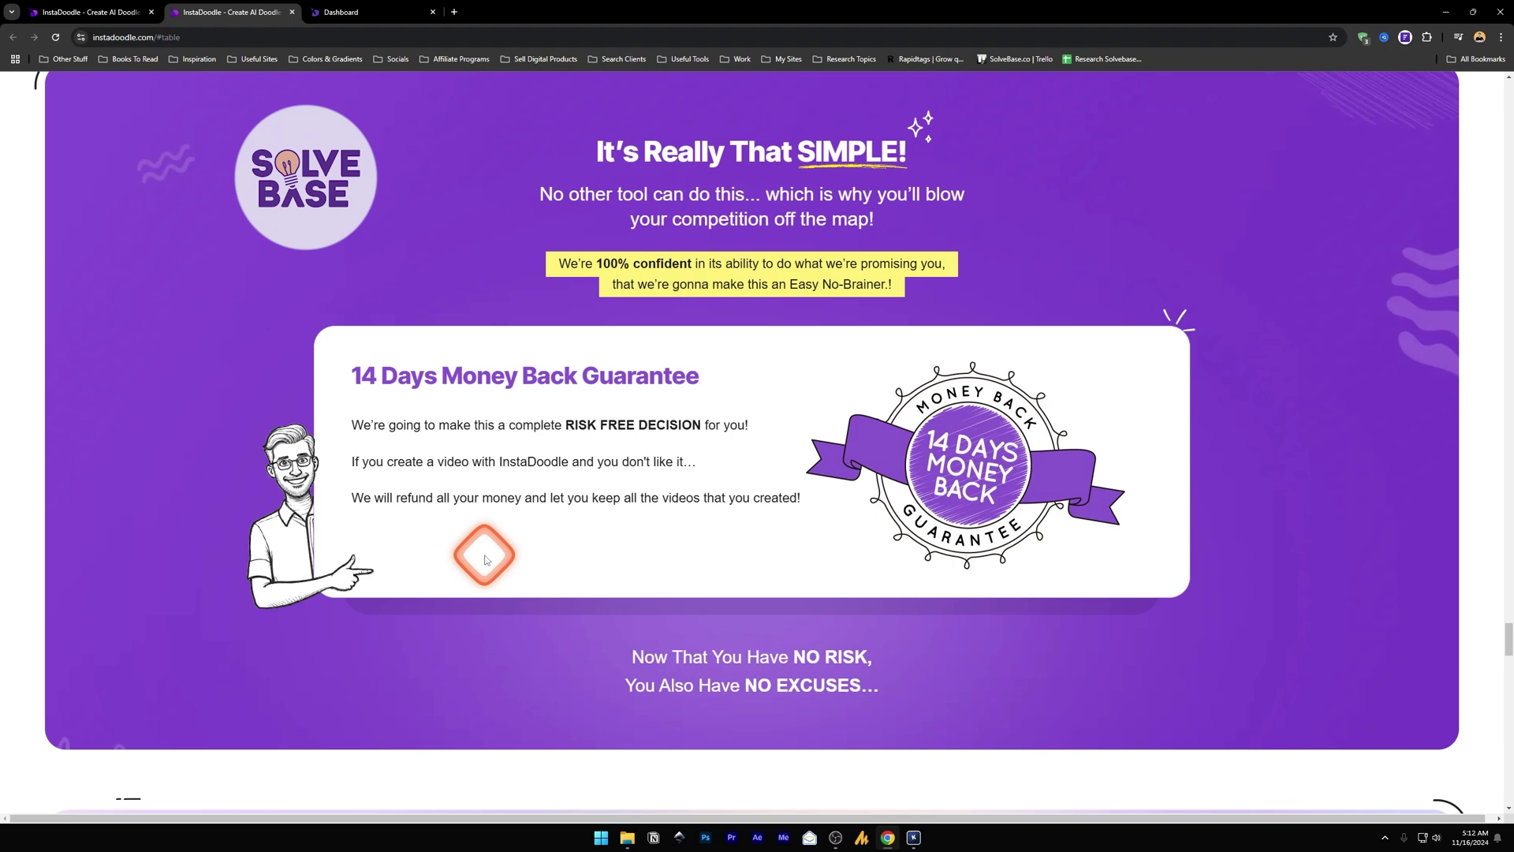
scroll(487, 560, "down", 10)
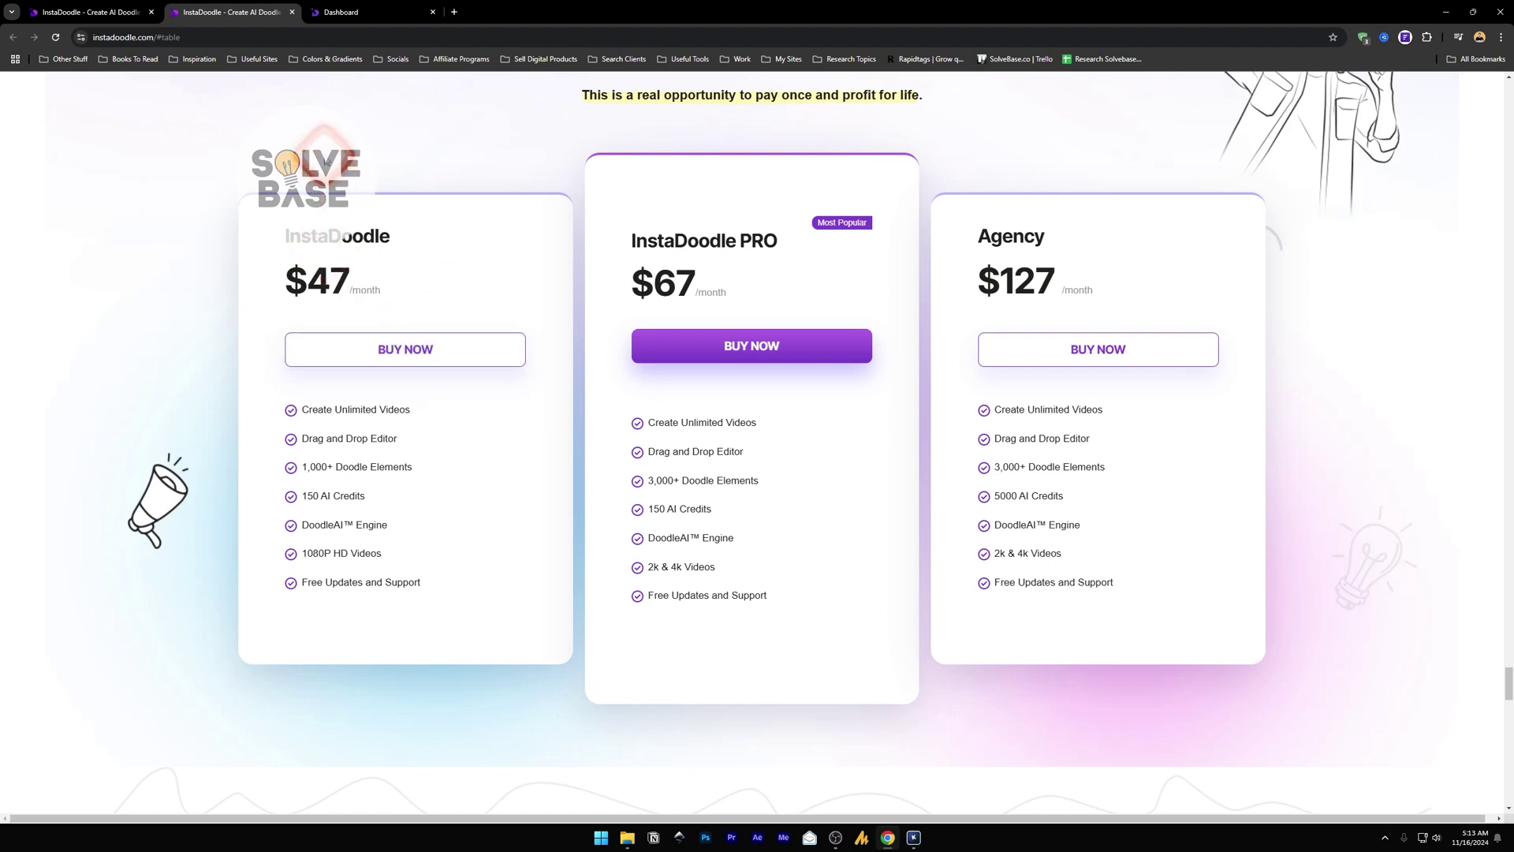
left_click(340, 12)
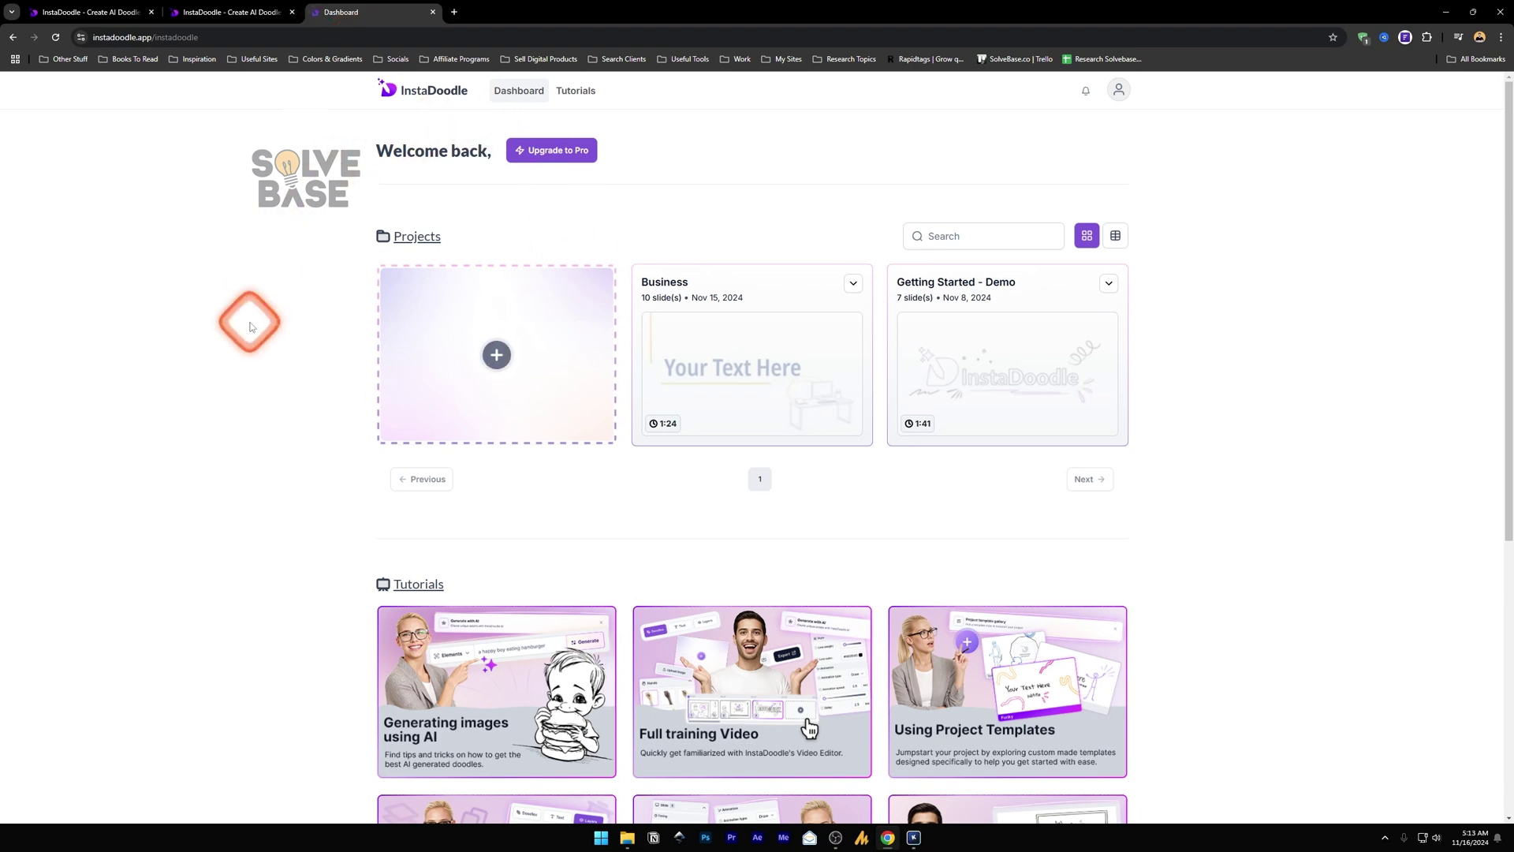
- Create a new project from the Business template, opening its ten slides in the editor
scroll(298, 307, "down", 5)
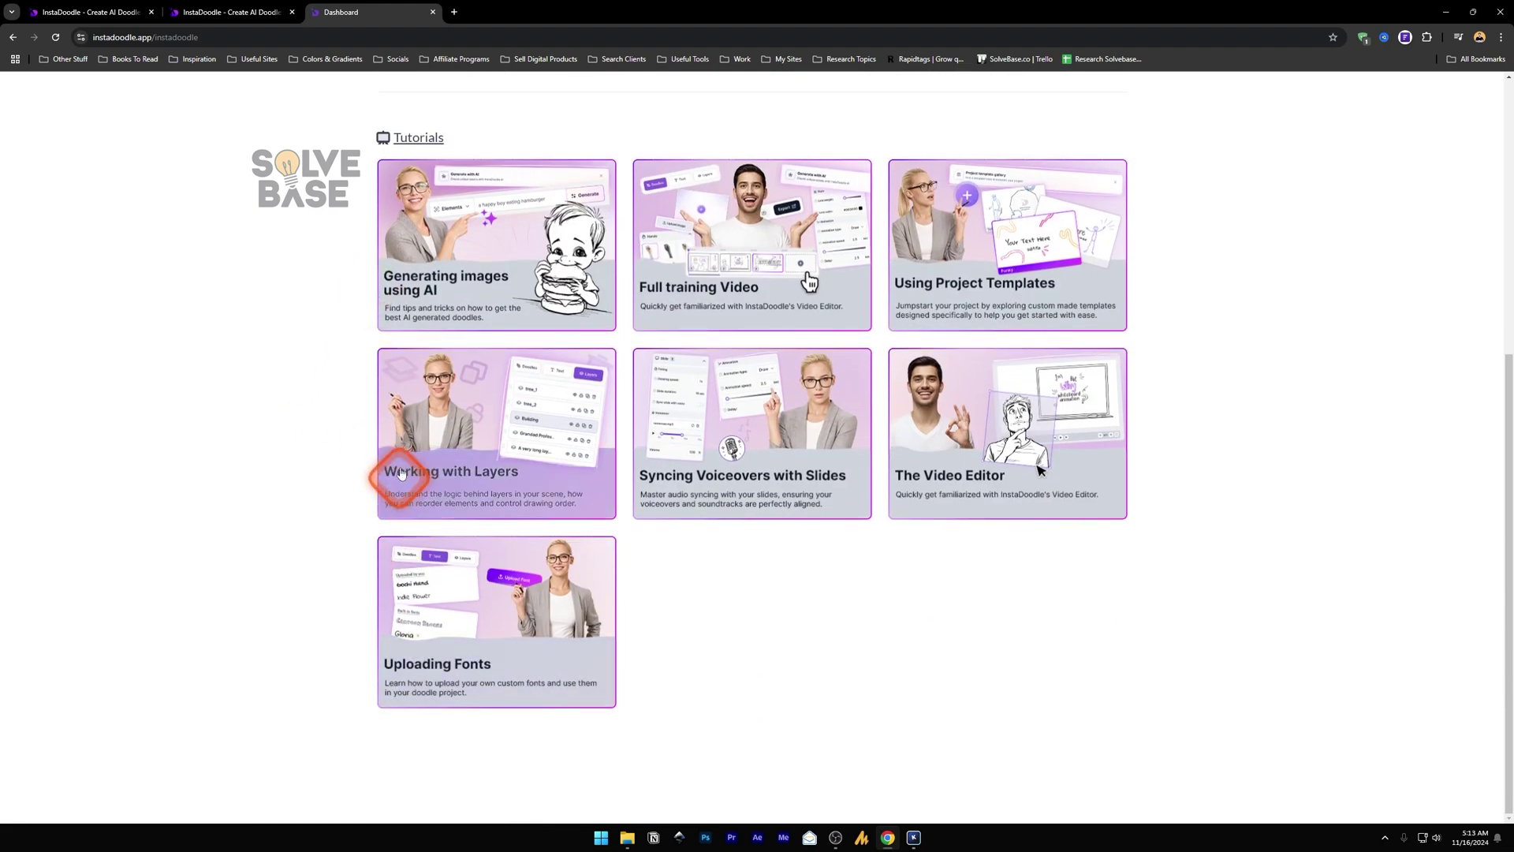
scroll(392, 466, "up", 4)
scroll(404, 476, "up", 1)
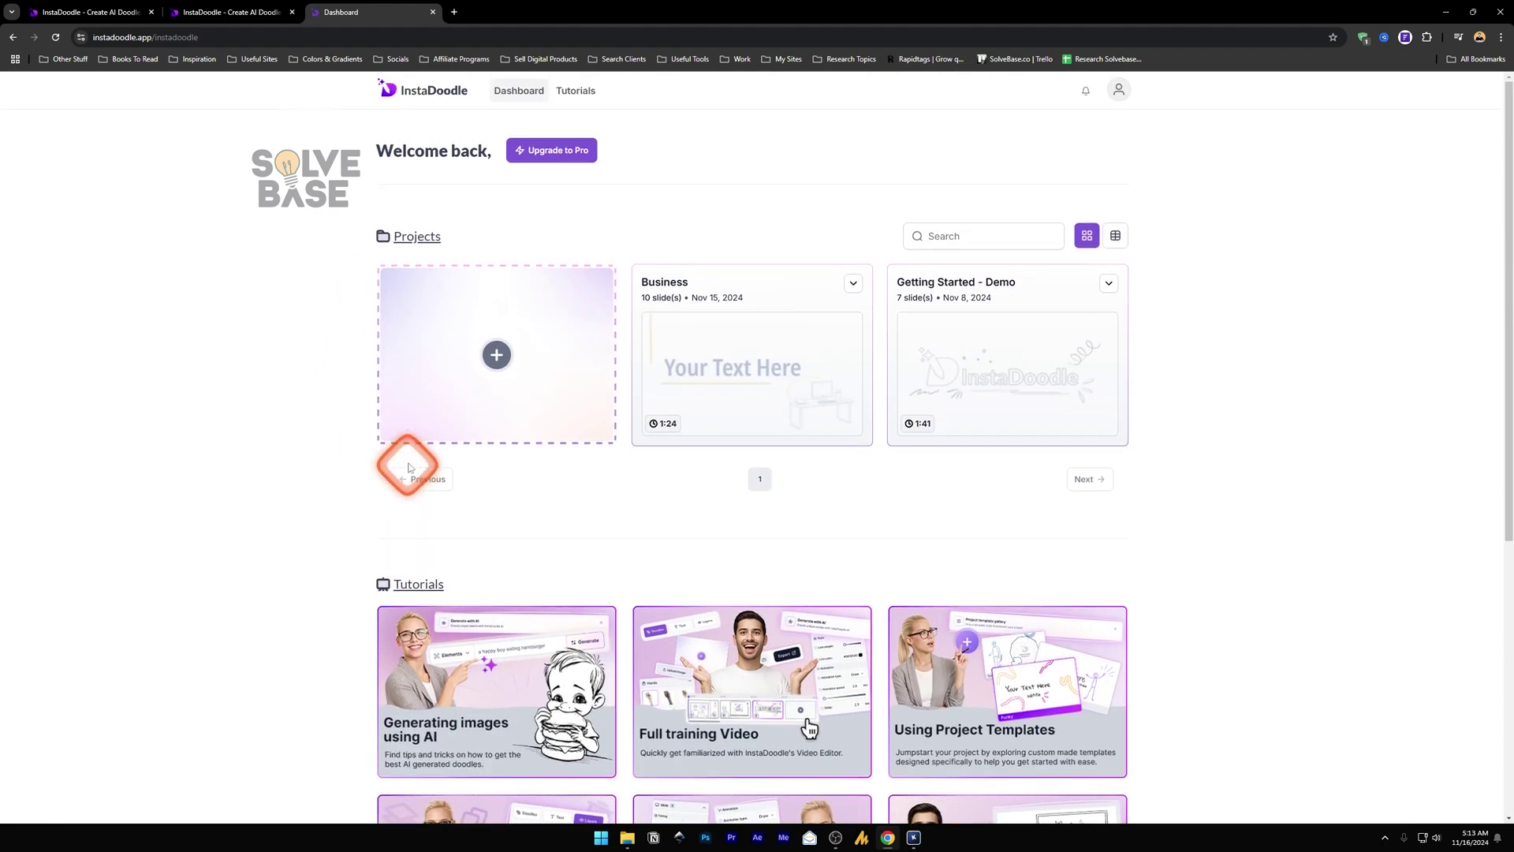
left_click(497, 359)
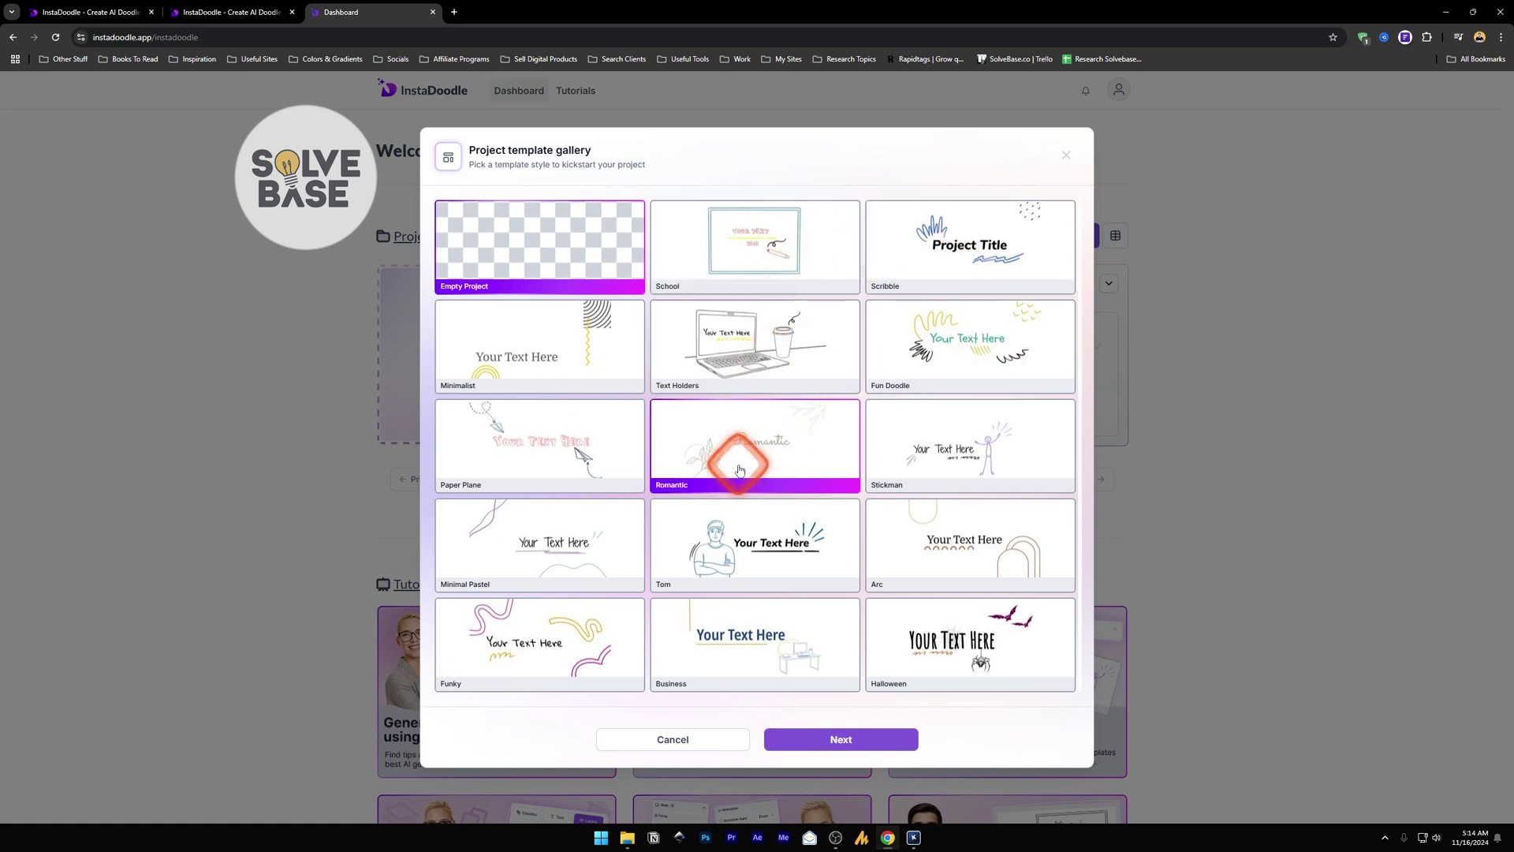
left_click(720, 626)
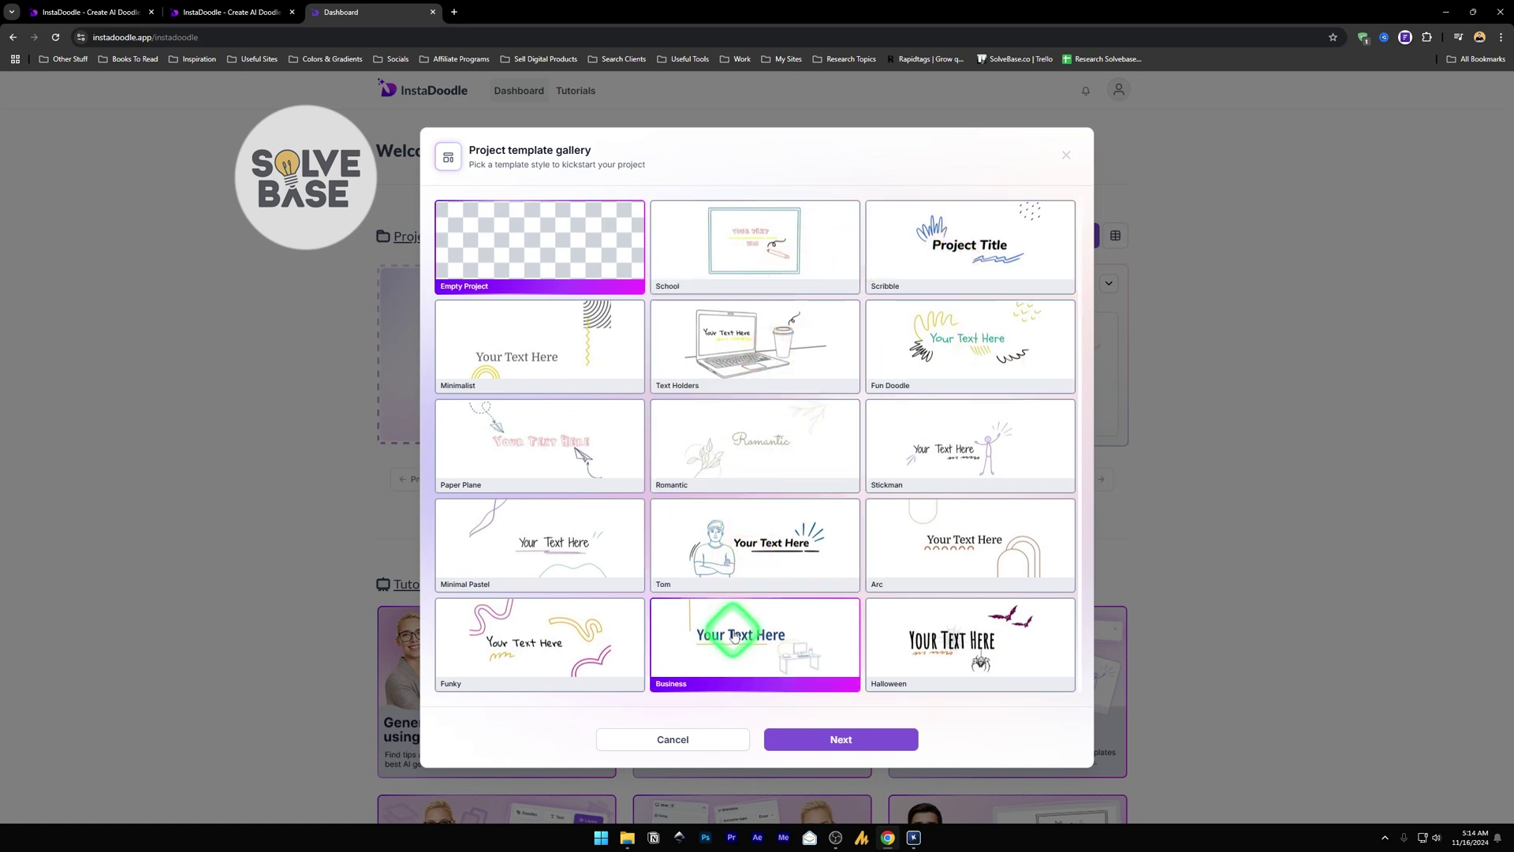
left_click(833, 734)
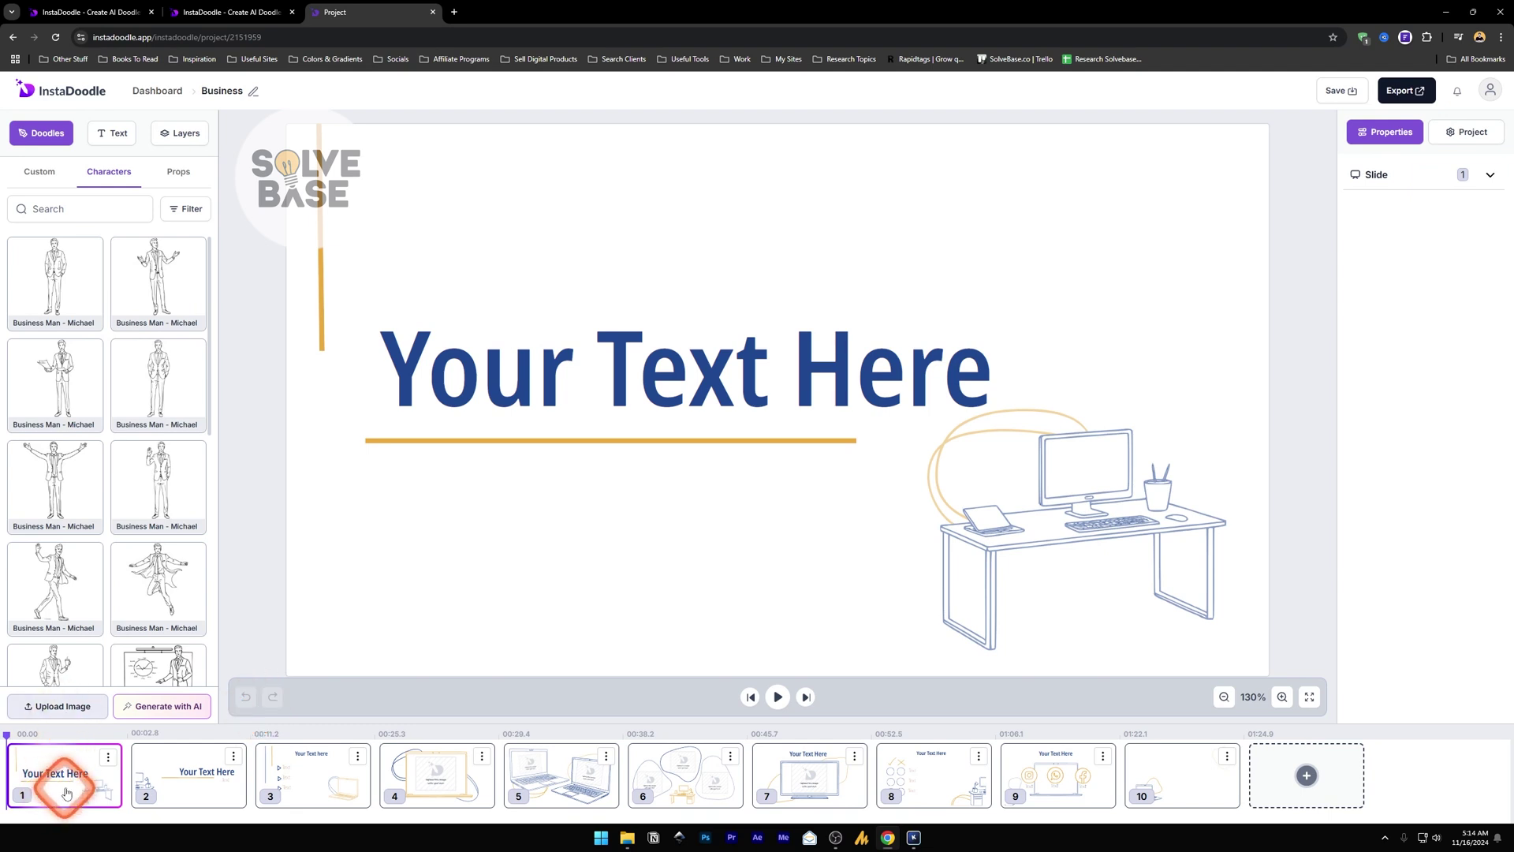
left_click(174, 789)
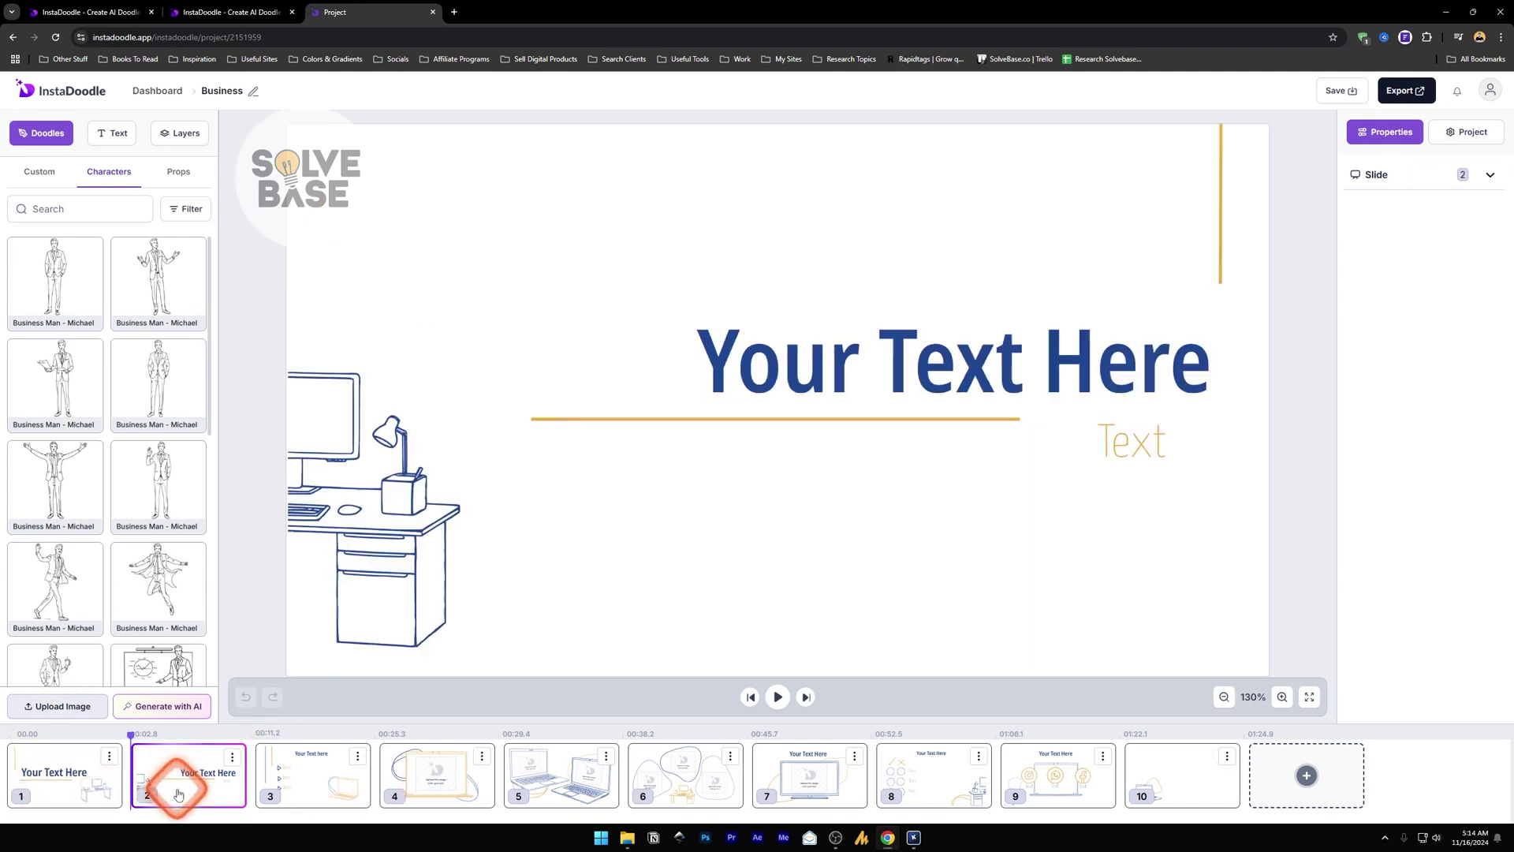
left_click(323, 793)
left_click(437, 784)
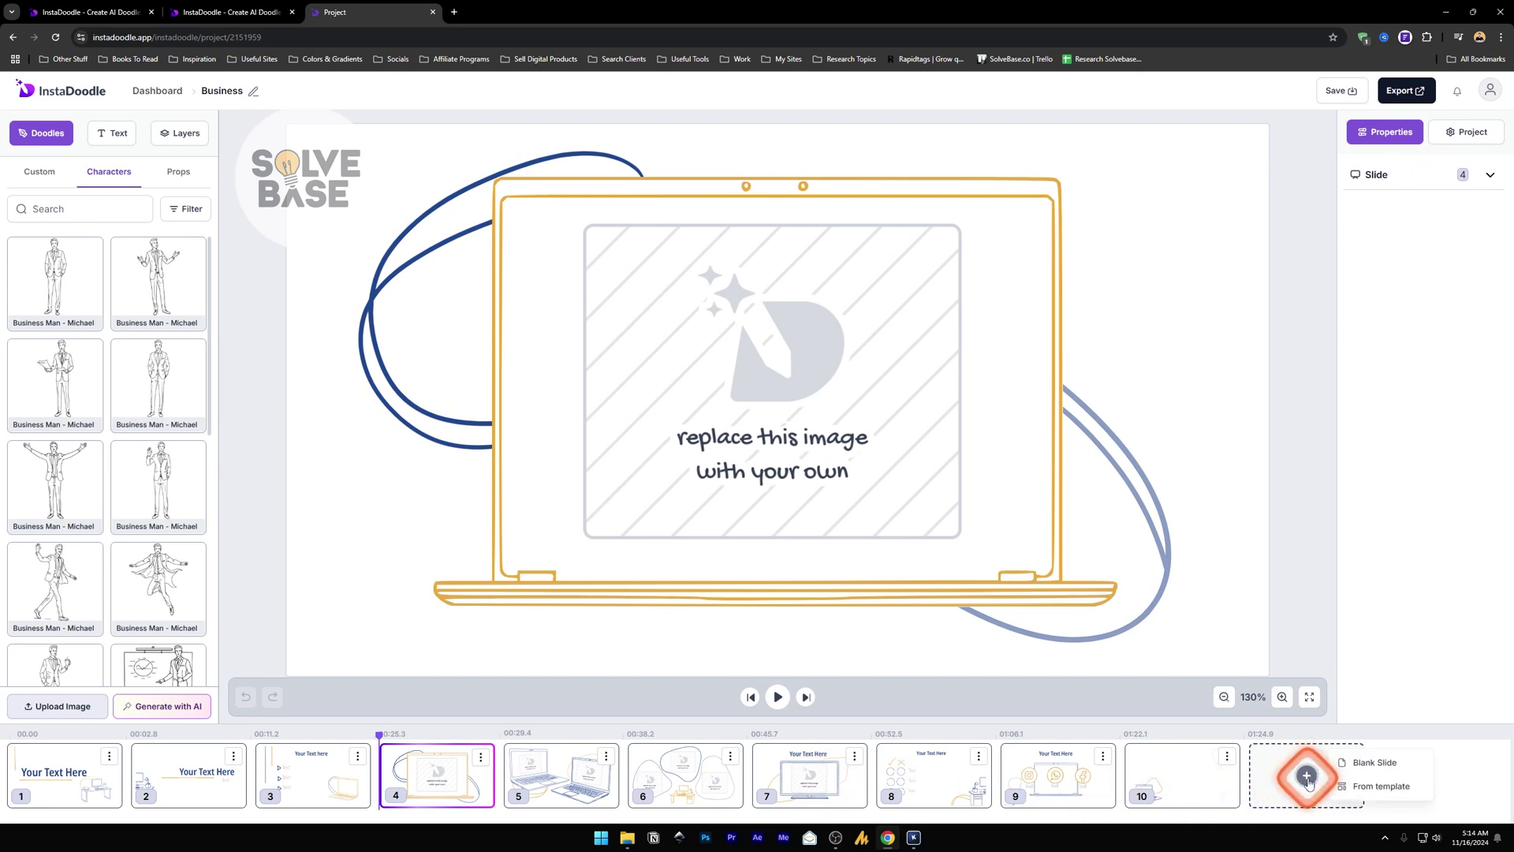
left_click(1368, 787)
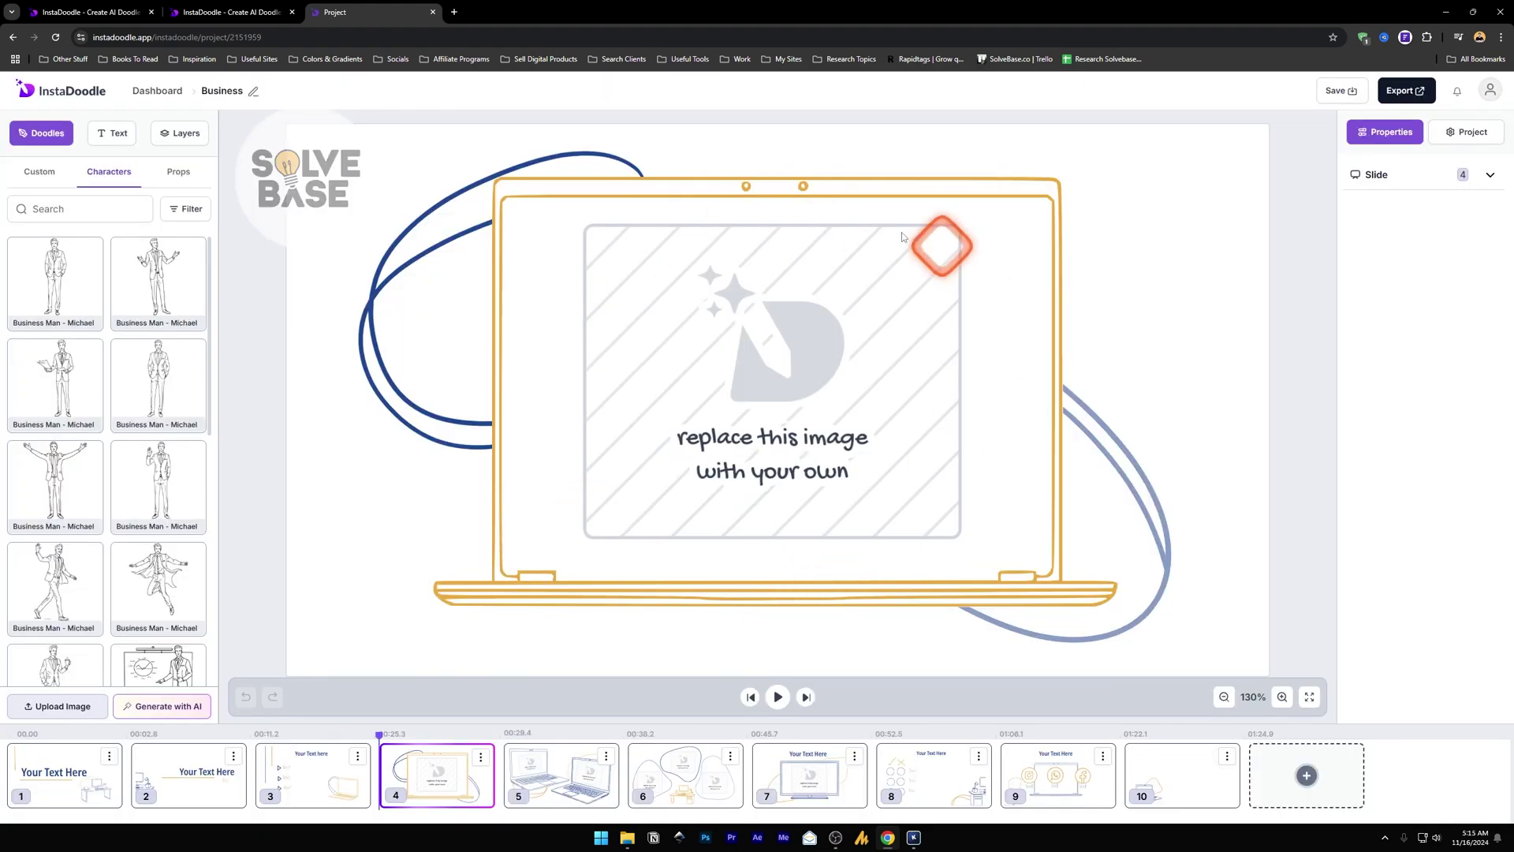
left_click(777, 700)
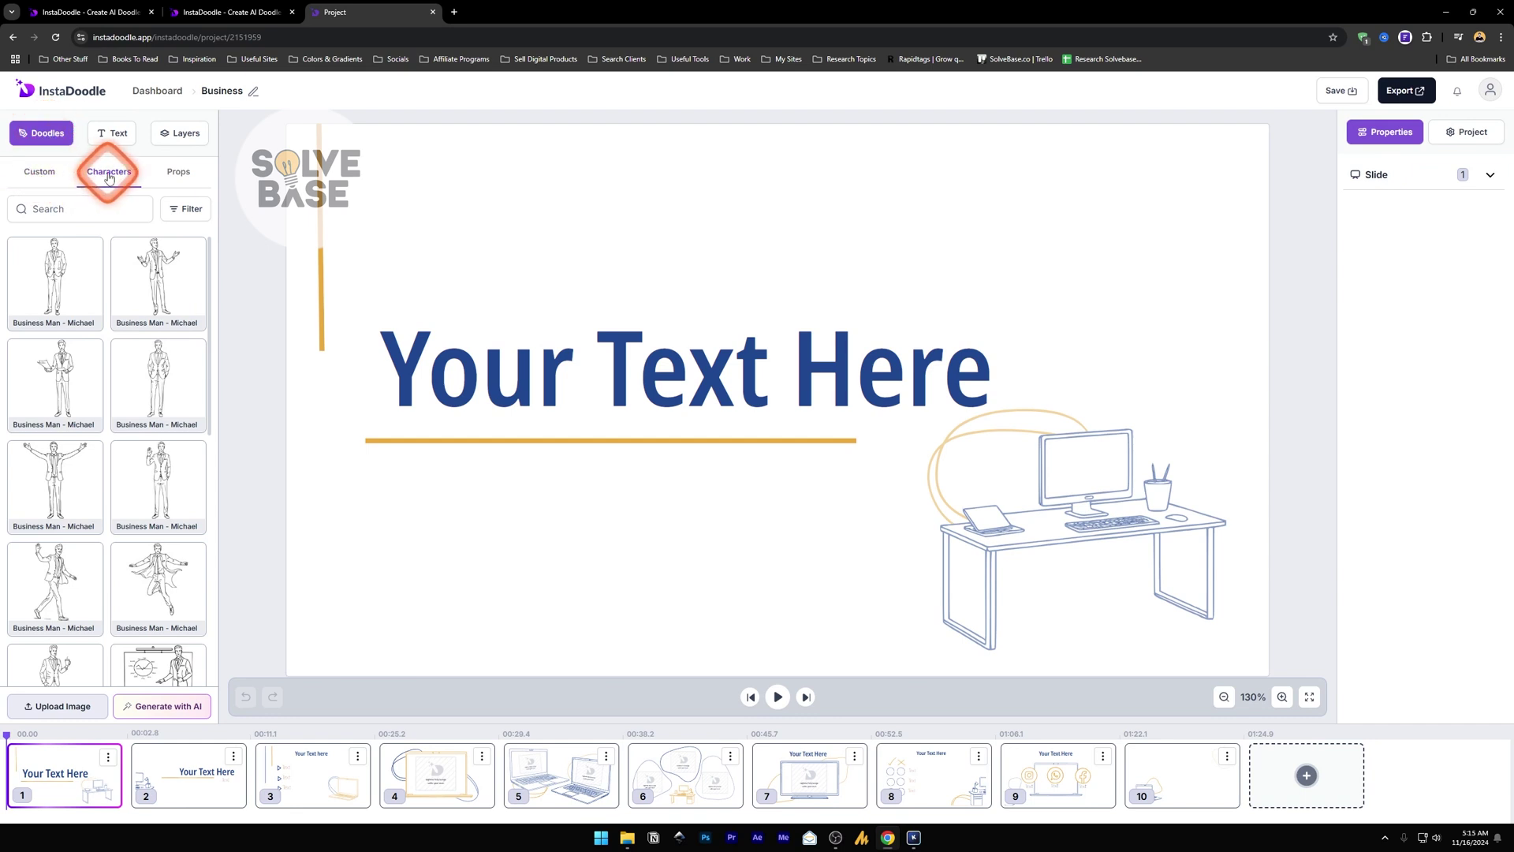
- Add a Business Woman character from Characters and drag it to the left of slide 1
scroll(138, 463, "down", 3)
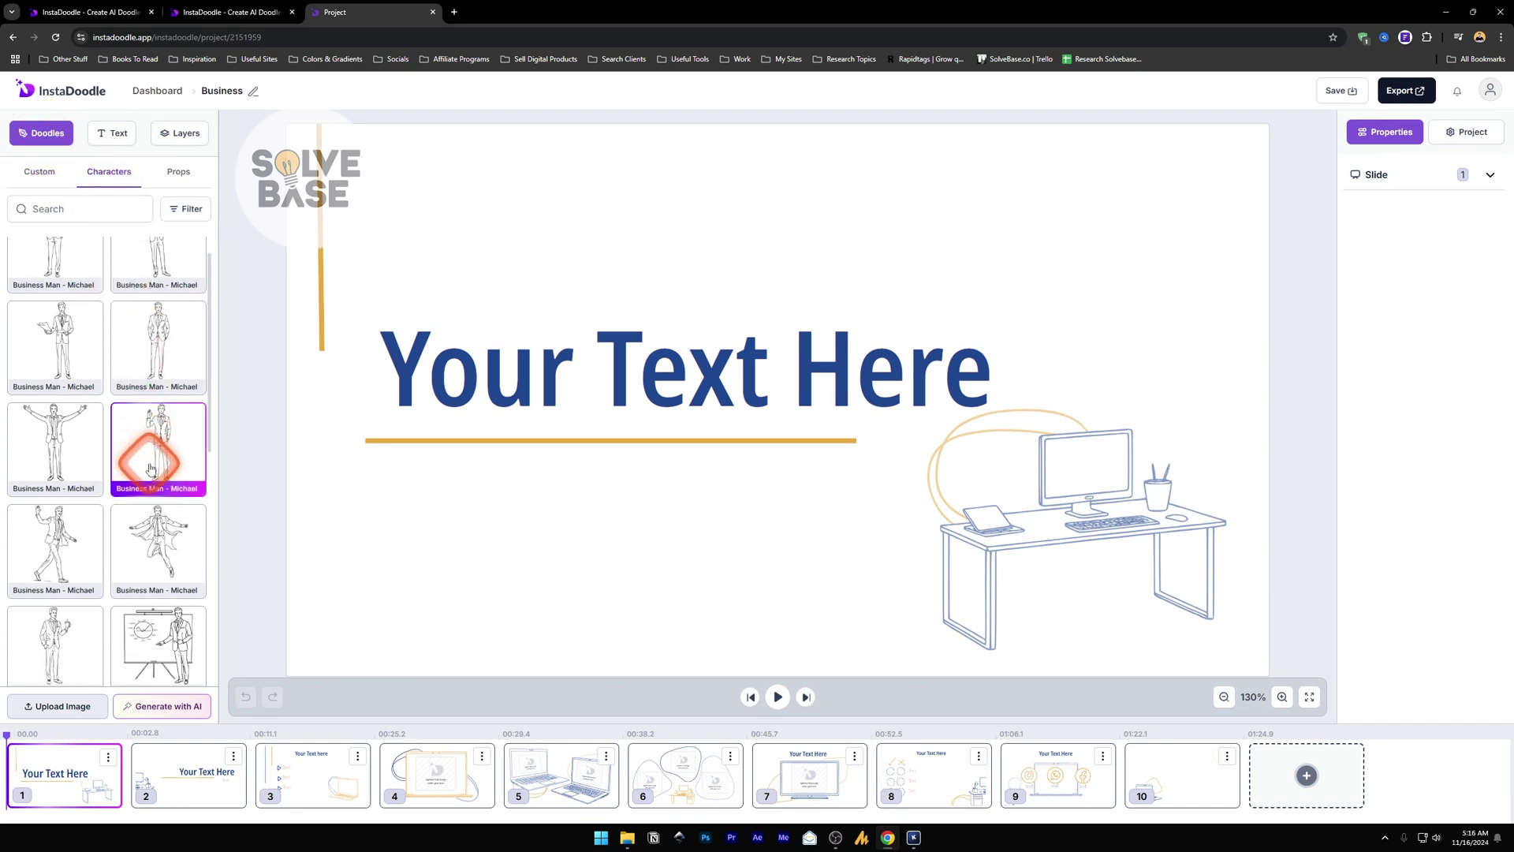
scroll(147, 485, "down", 1)
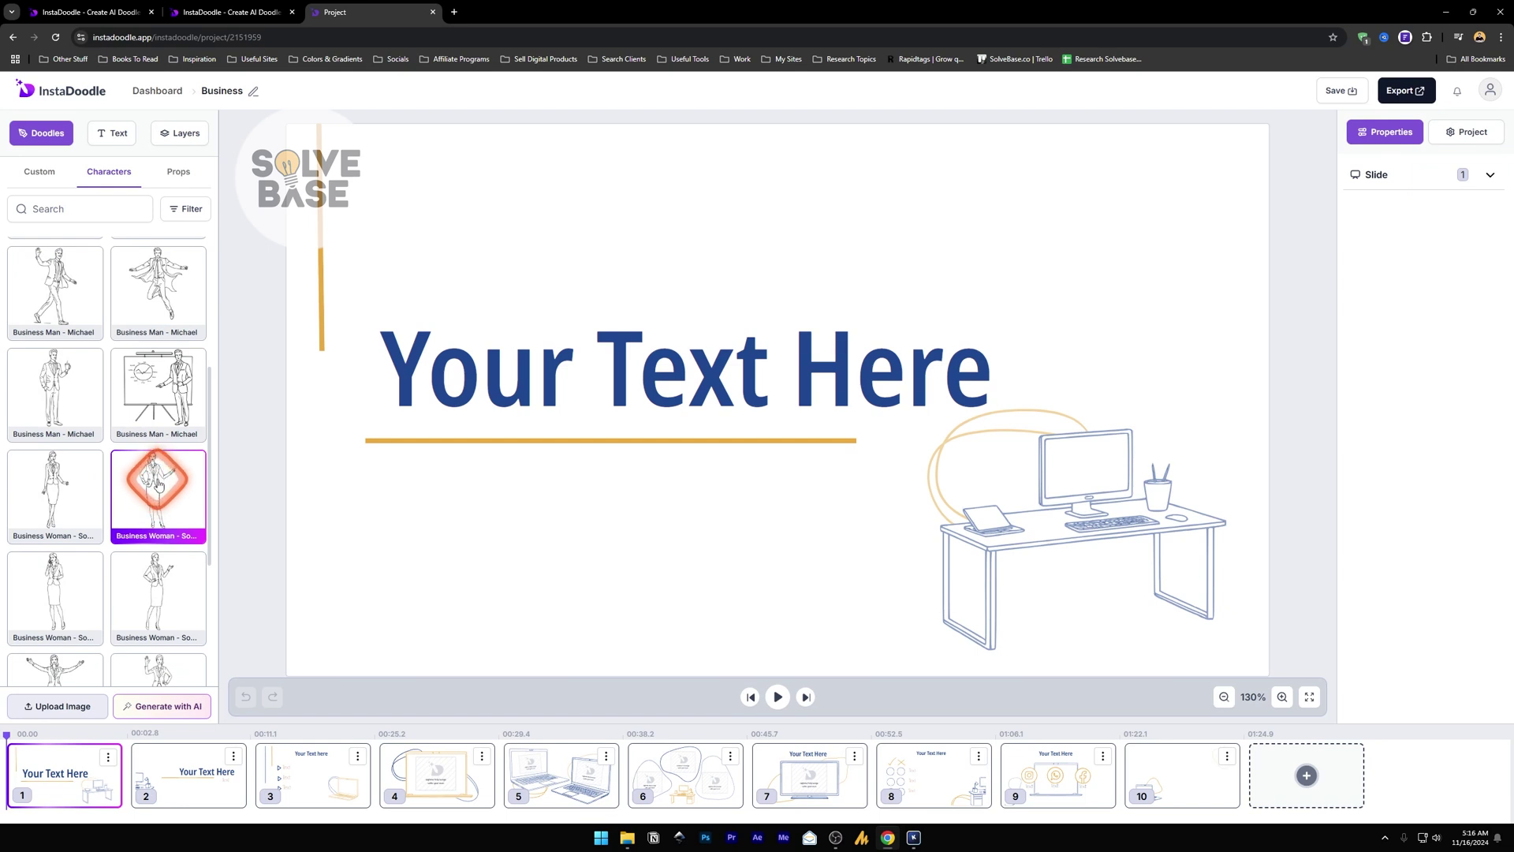
left_click(158, 494)
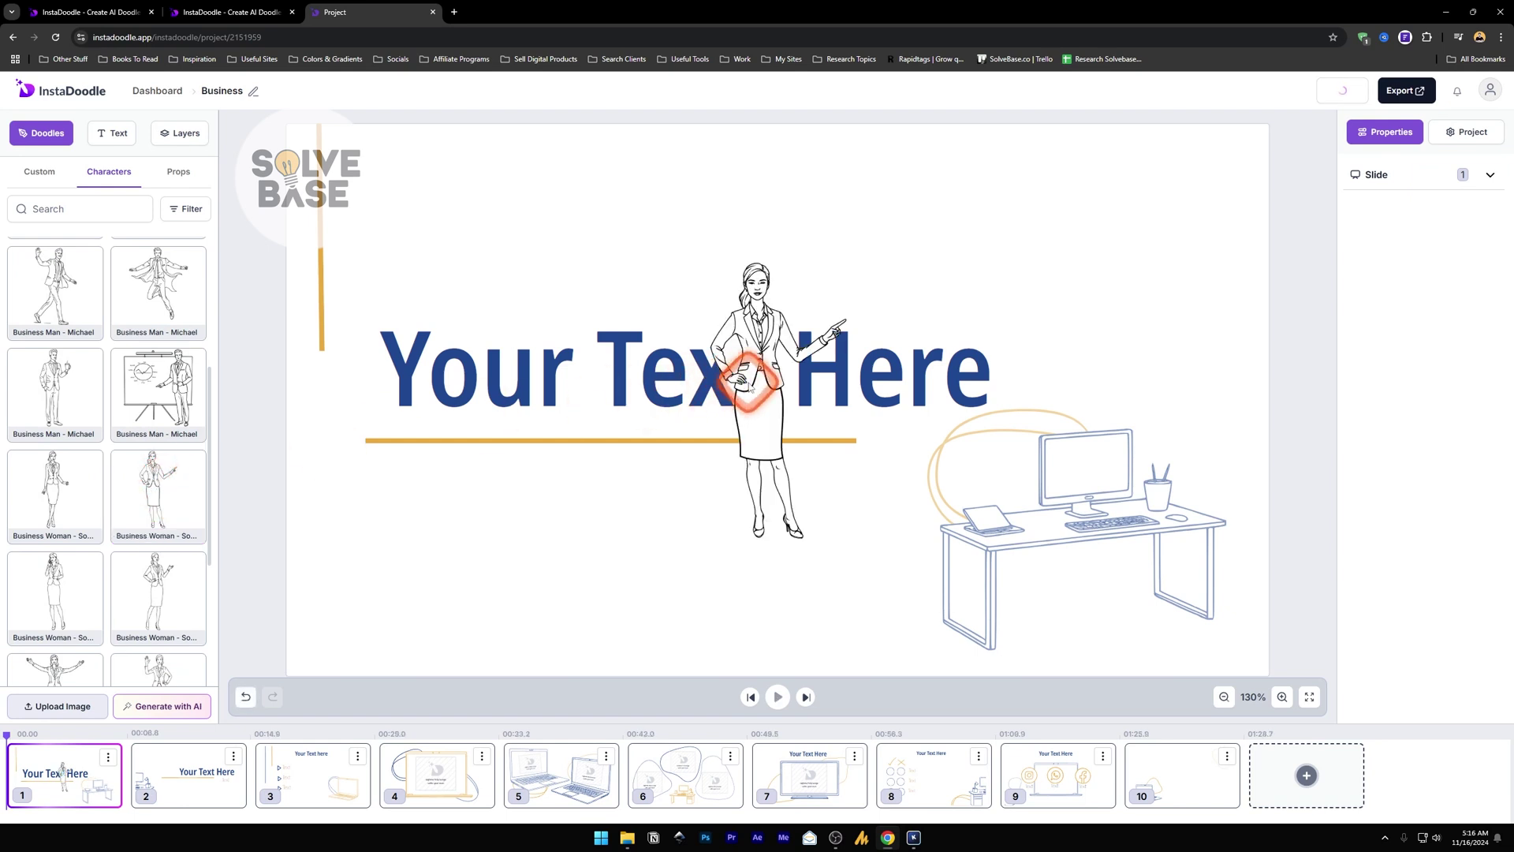
left_click_drag(749, 381, 411, 470)
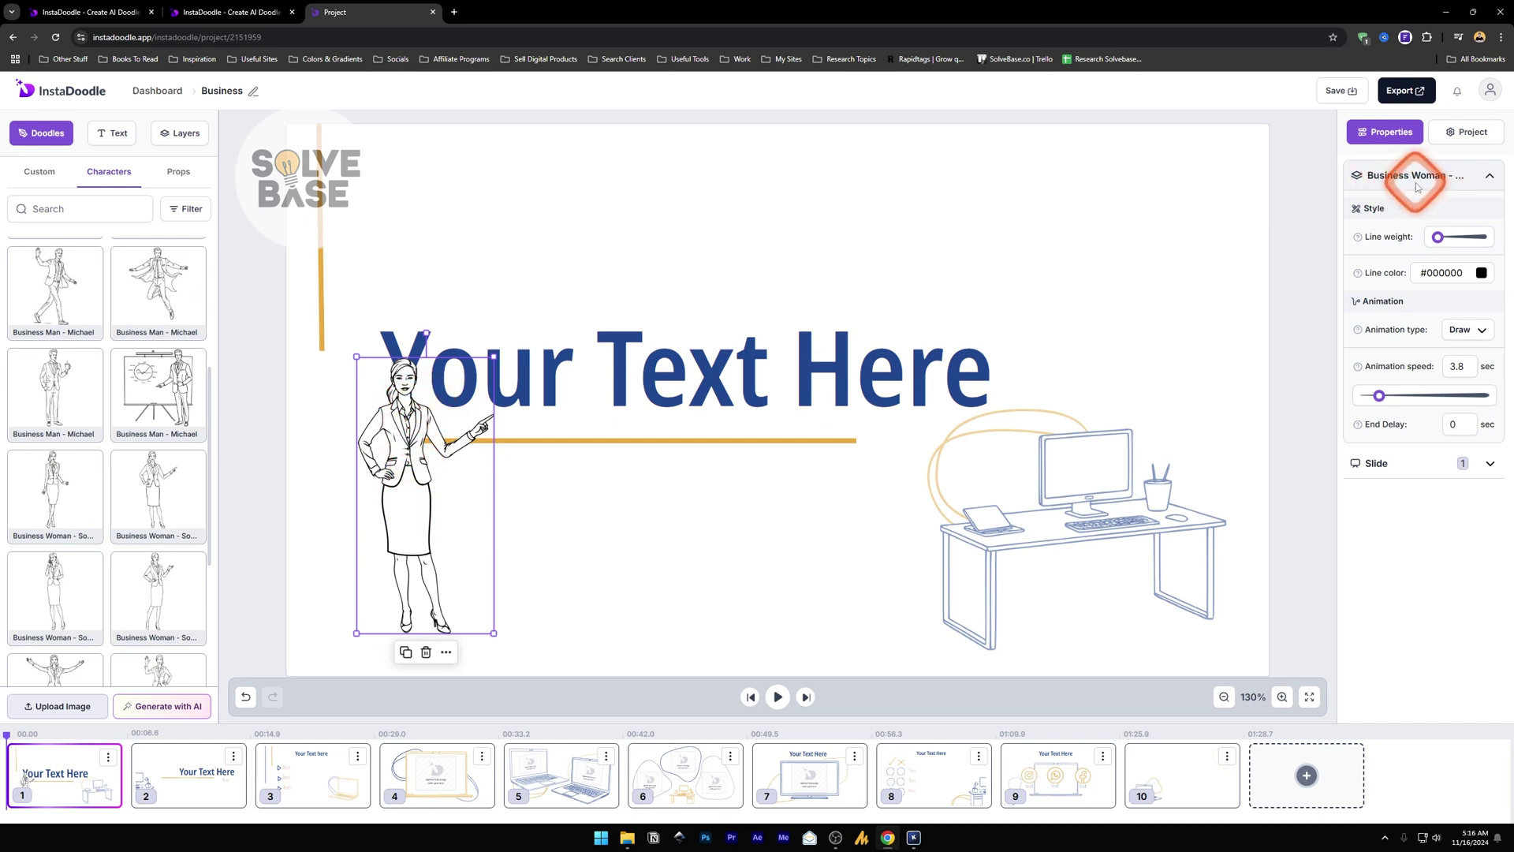
- Adjust the woman figure's line thickness, colour its lines red, and keep the Draw animation type
left_click(1449, 237)
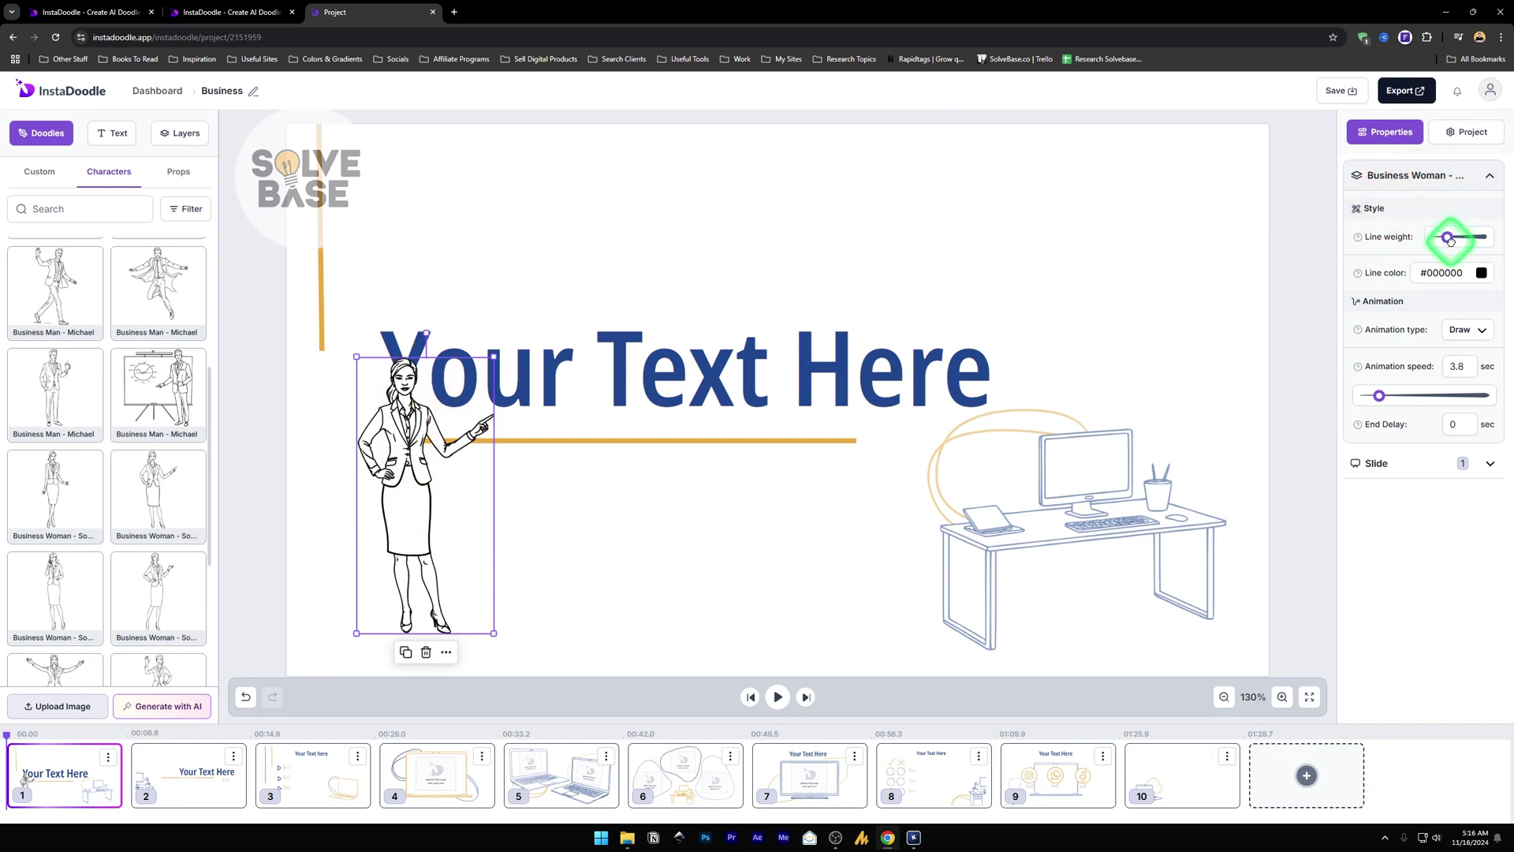
left_click_drag(1446, 241, 1447, 239)
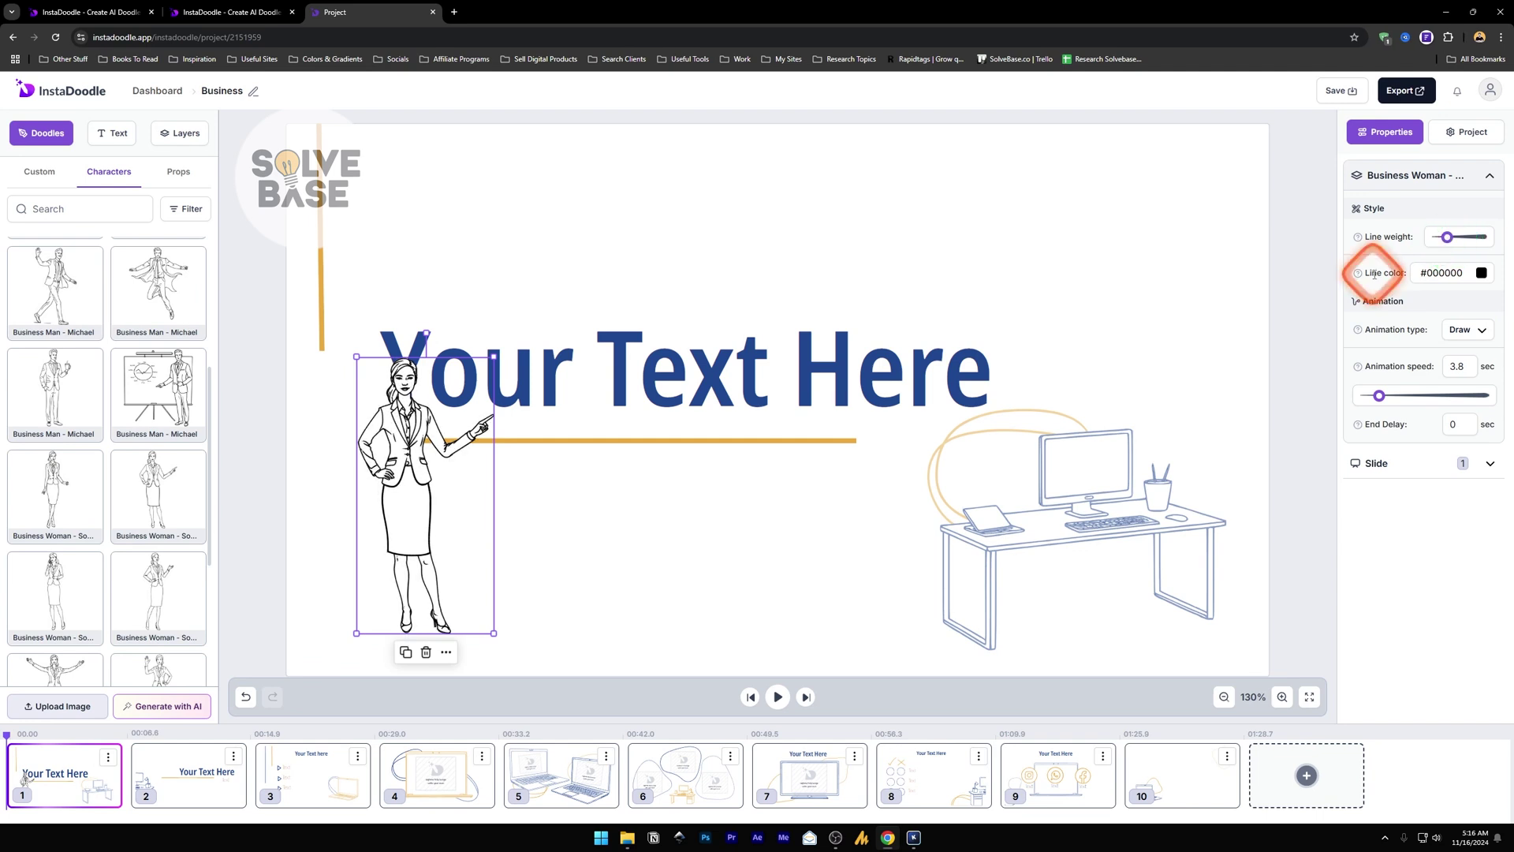
left_click(1481, 274)
left_click_drag(1464, 339, 1357, 371)
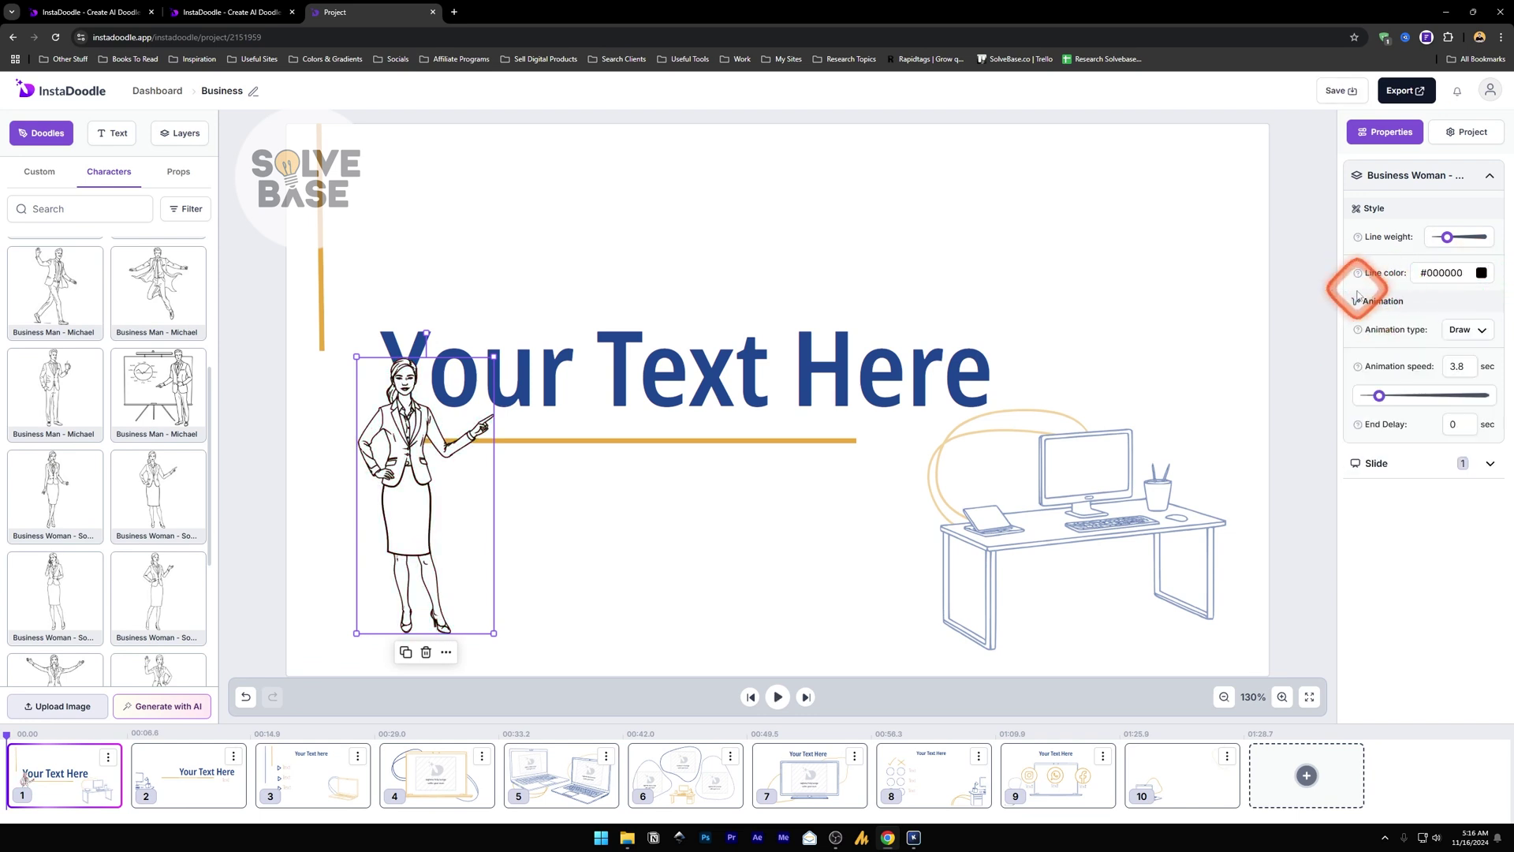
left_click(1469, 331)
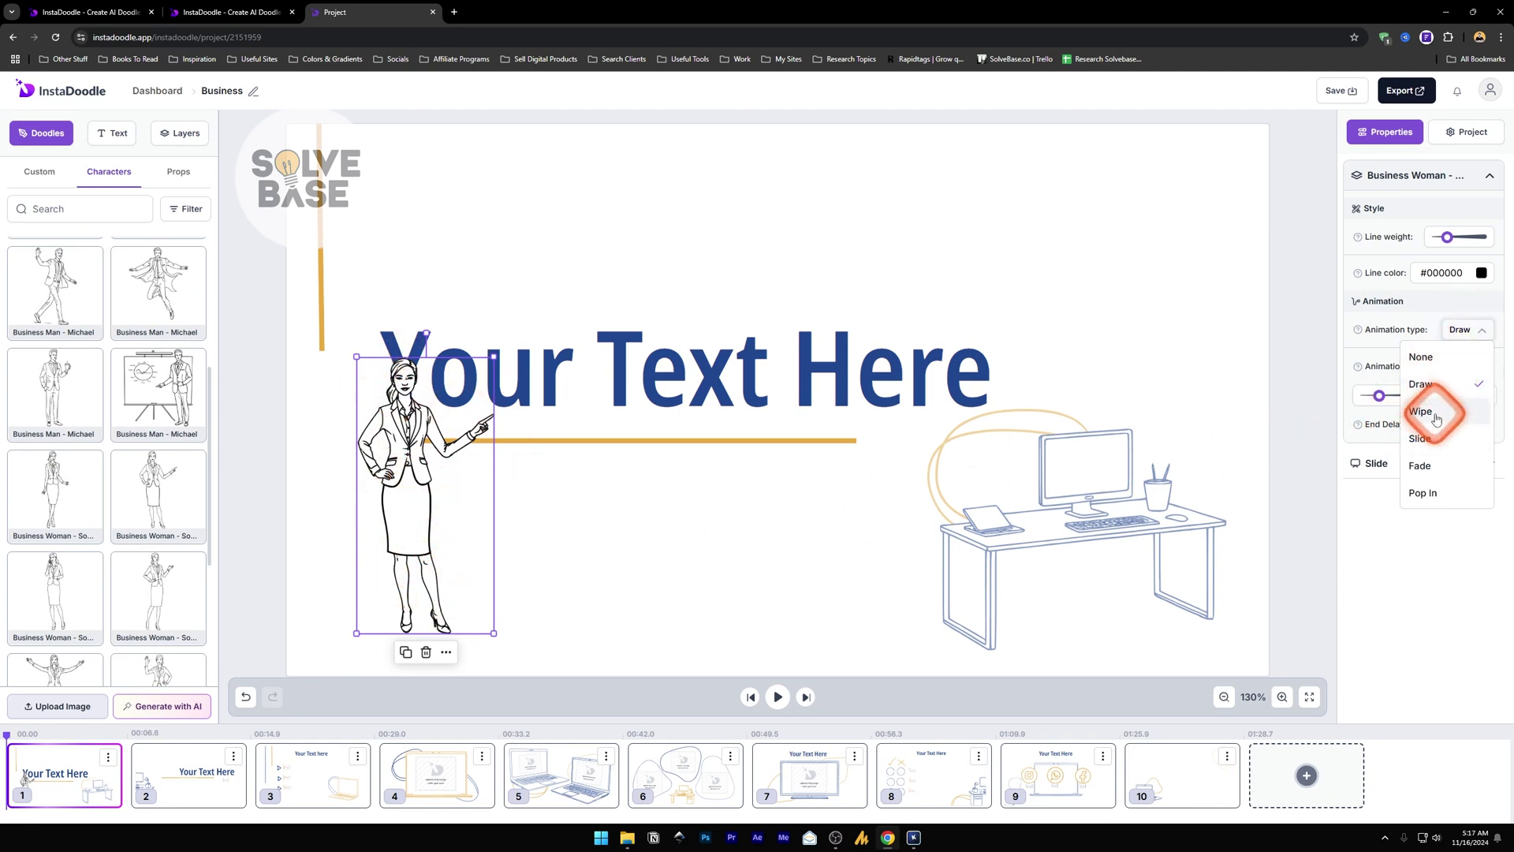
left_click(1453, 387)
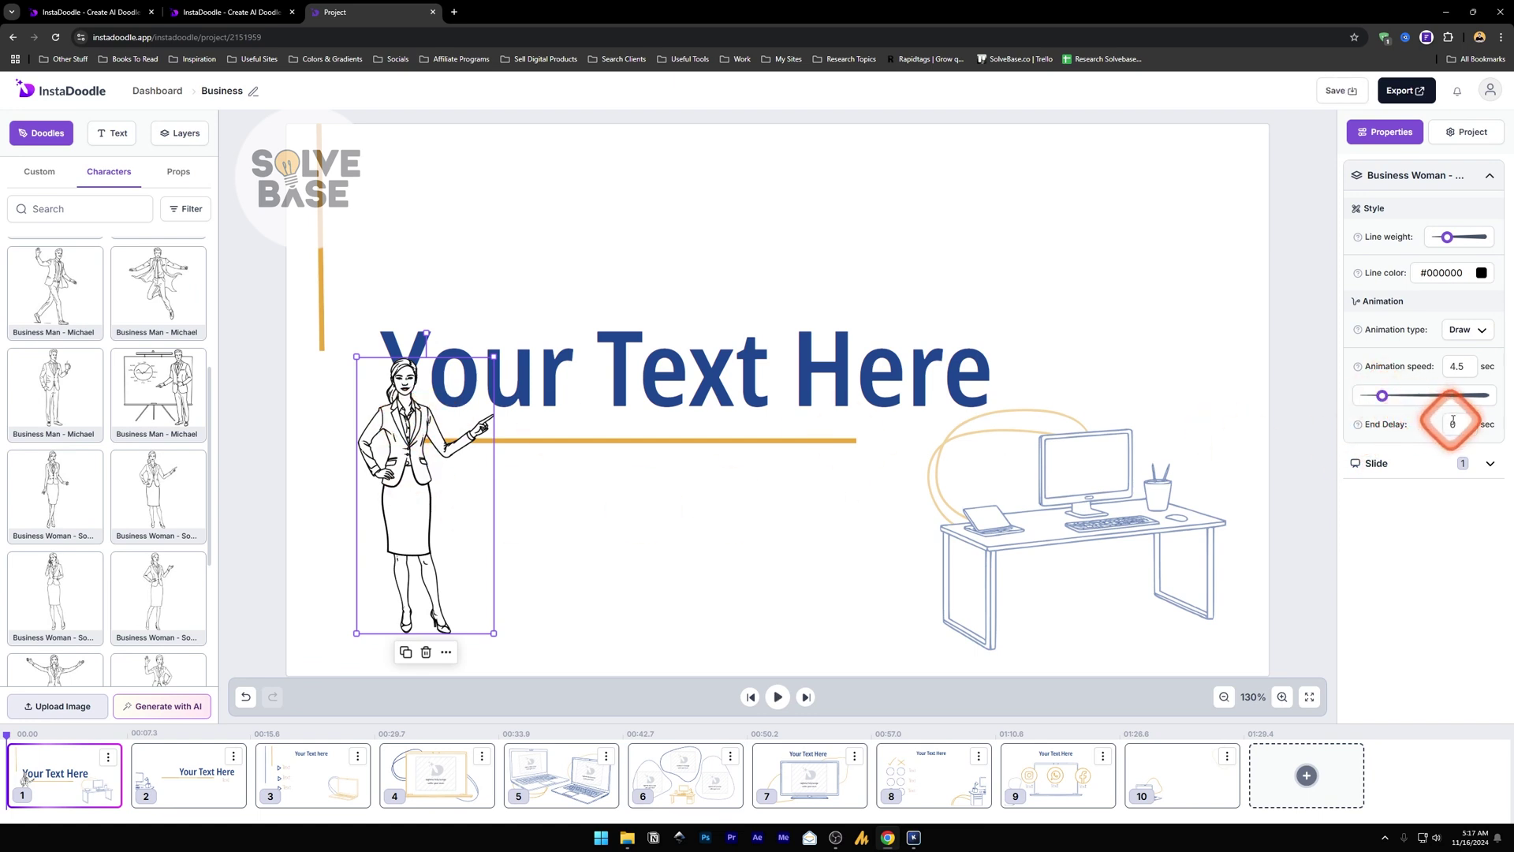
- Confirm the slide transition stays None, nudge the woman slightly down-left, and select the headline
left_click(1475, 463)
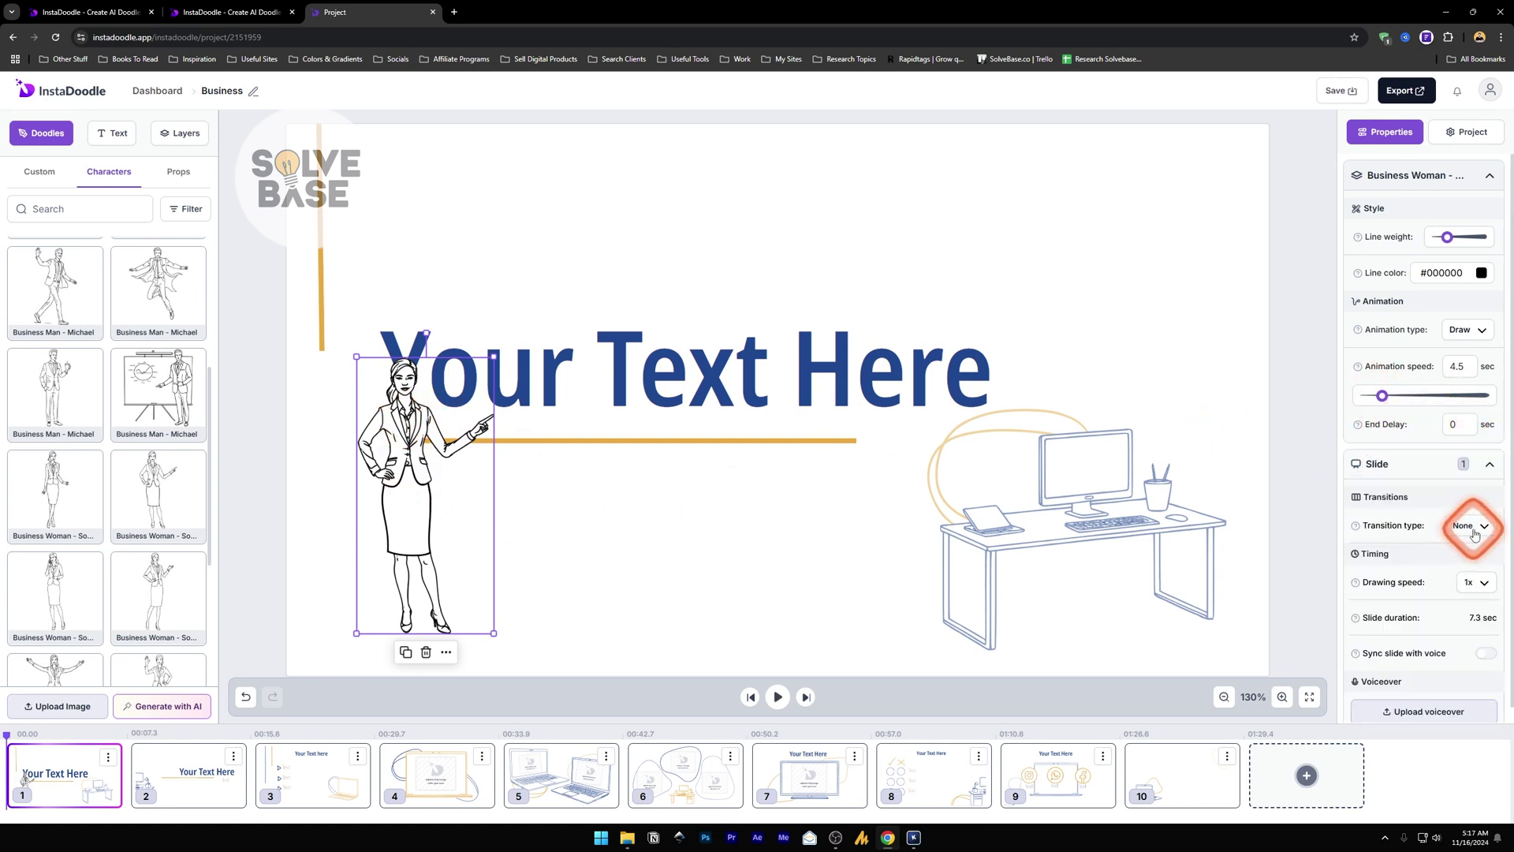
left_click(1473, 528)
left_click(1473, 528)
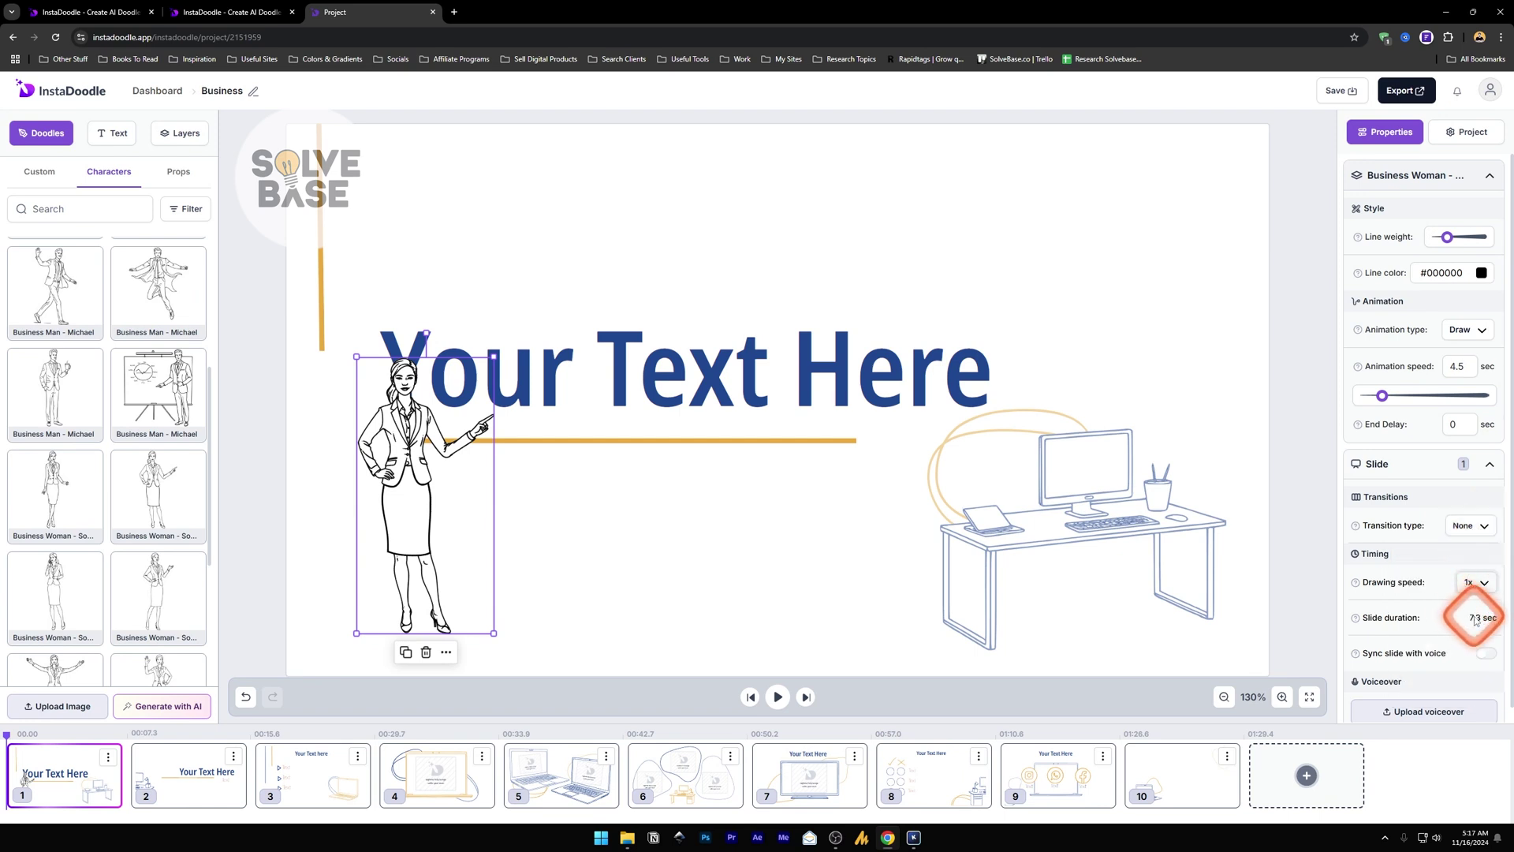
scroll(1443, 645, "down", 1)
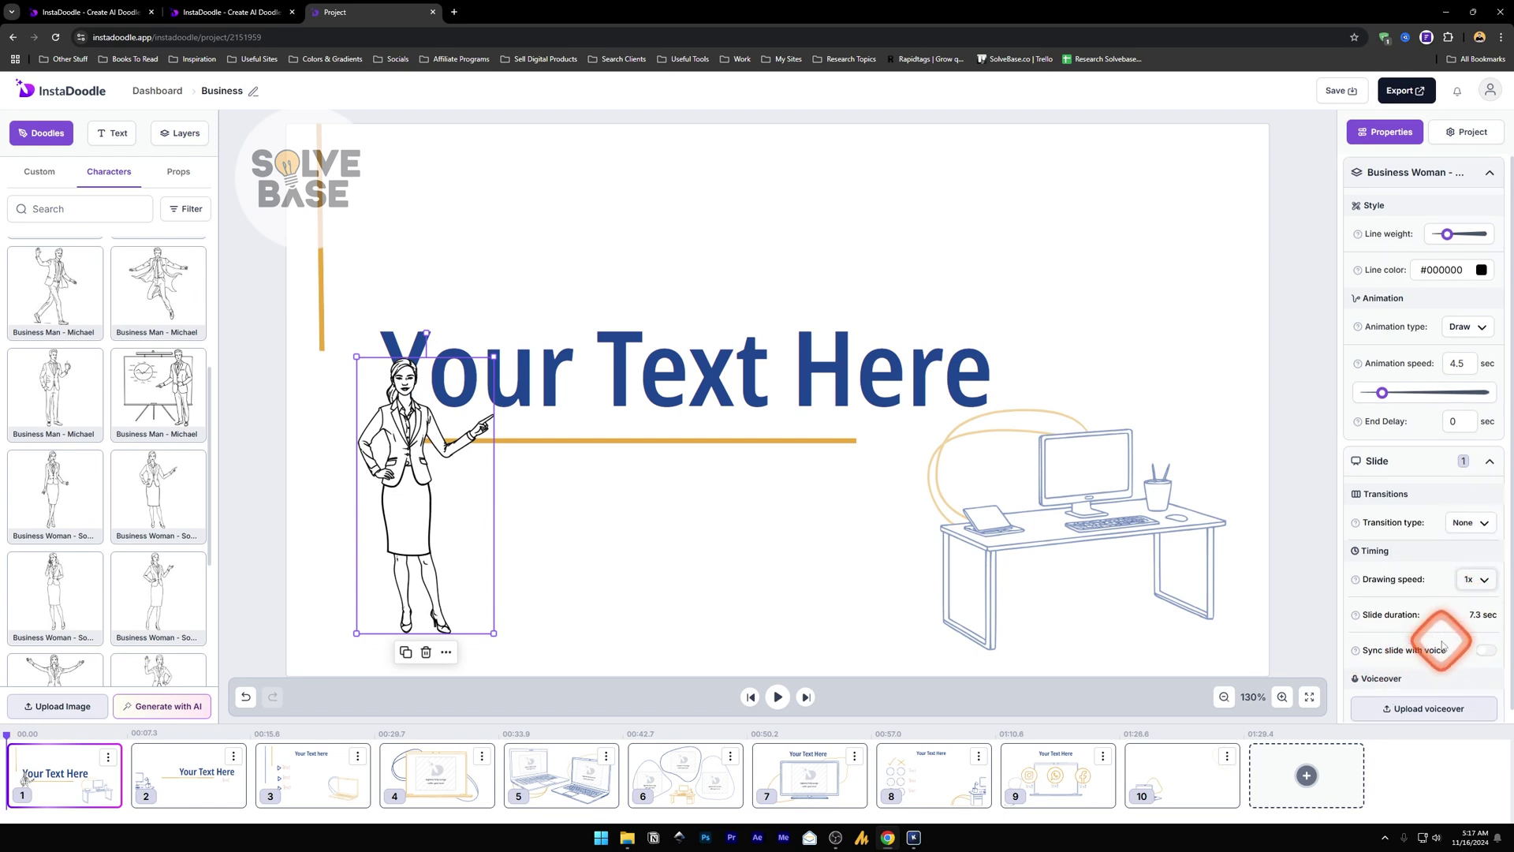
left_click(1491, 459)
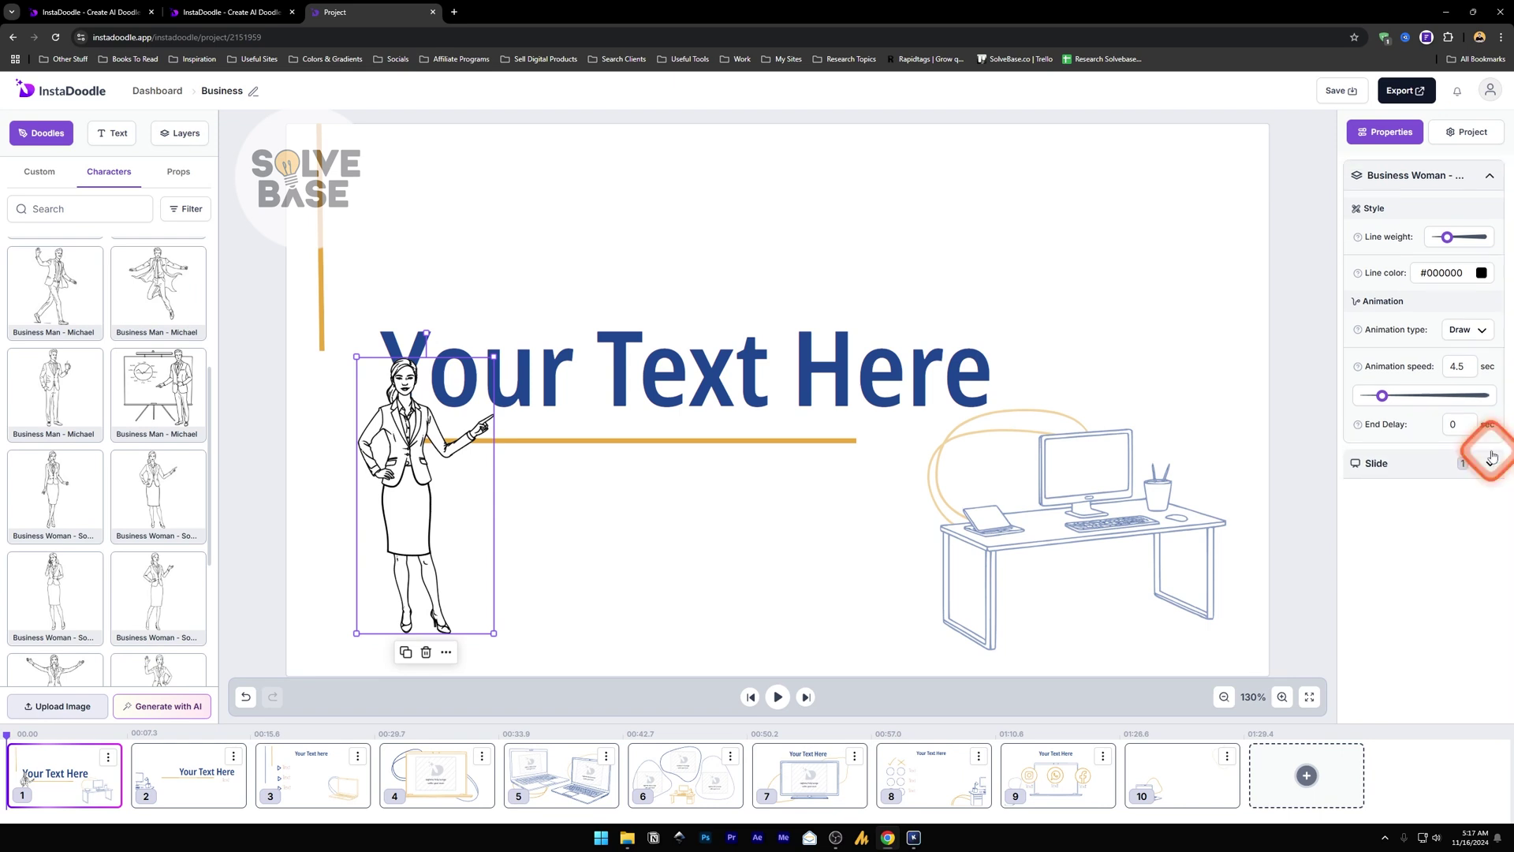
left_click_drag(439, 496, 416, 507)
left_click(665, 386)
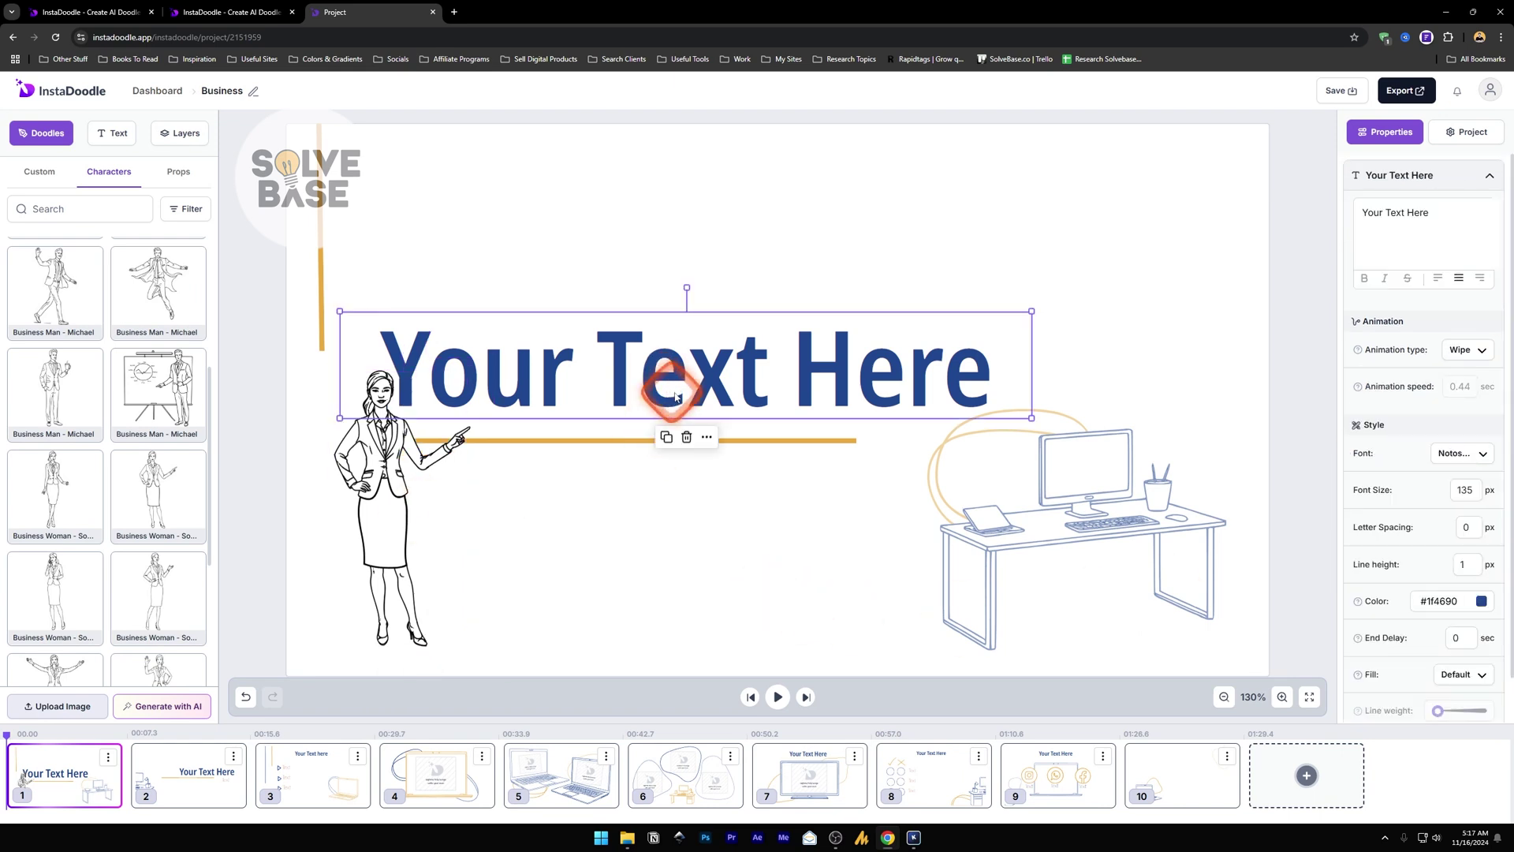
- Set the headline's animation type to Handwrite with a 1.1 sec speed
left_click(1481, 354)
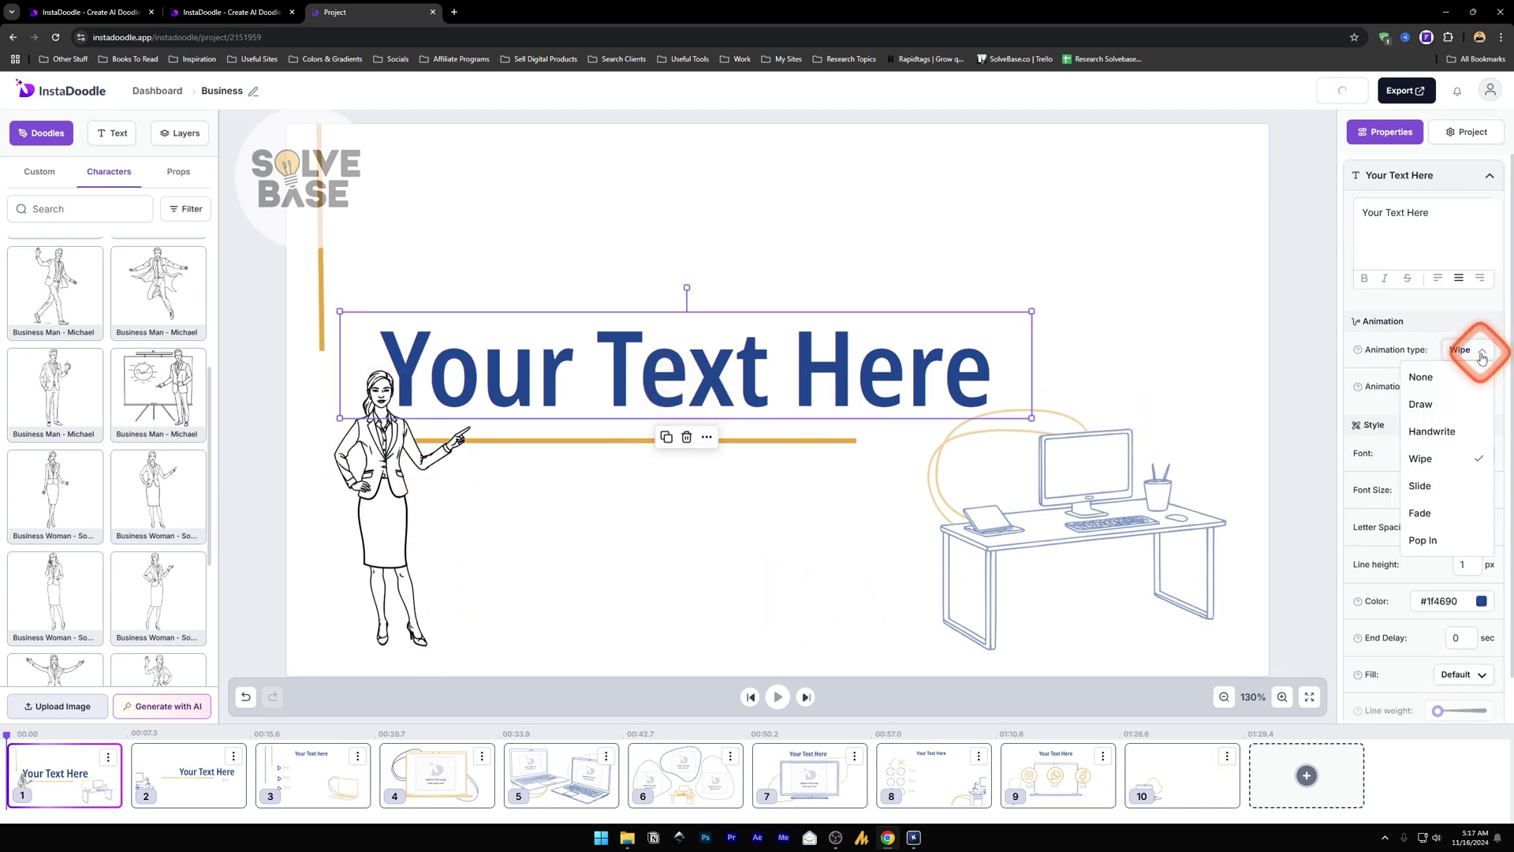
left_click(1481, 355)
left_click(1470, 355)
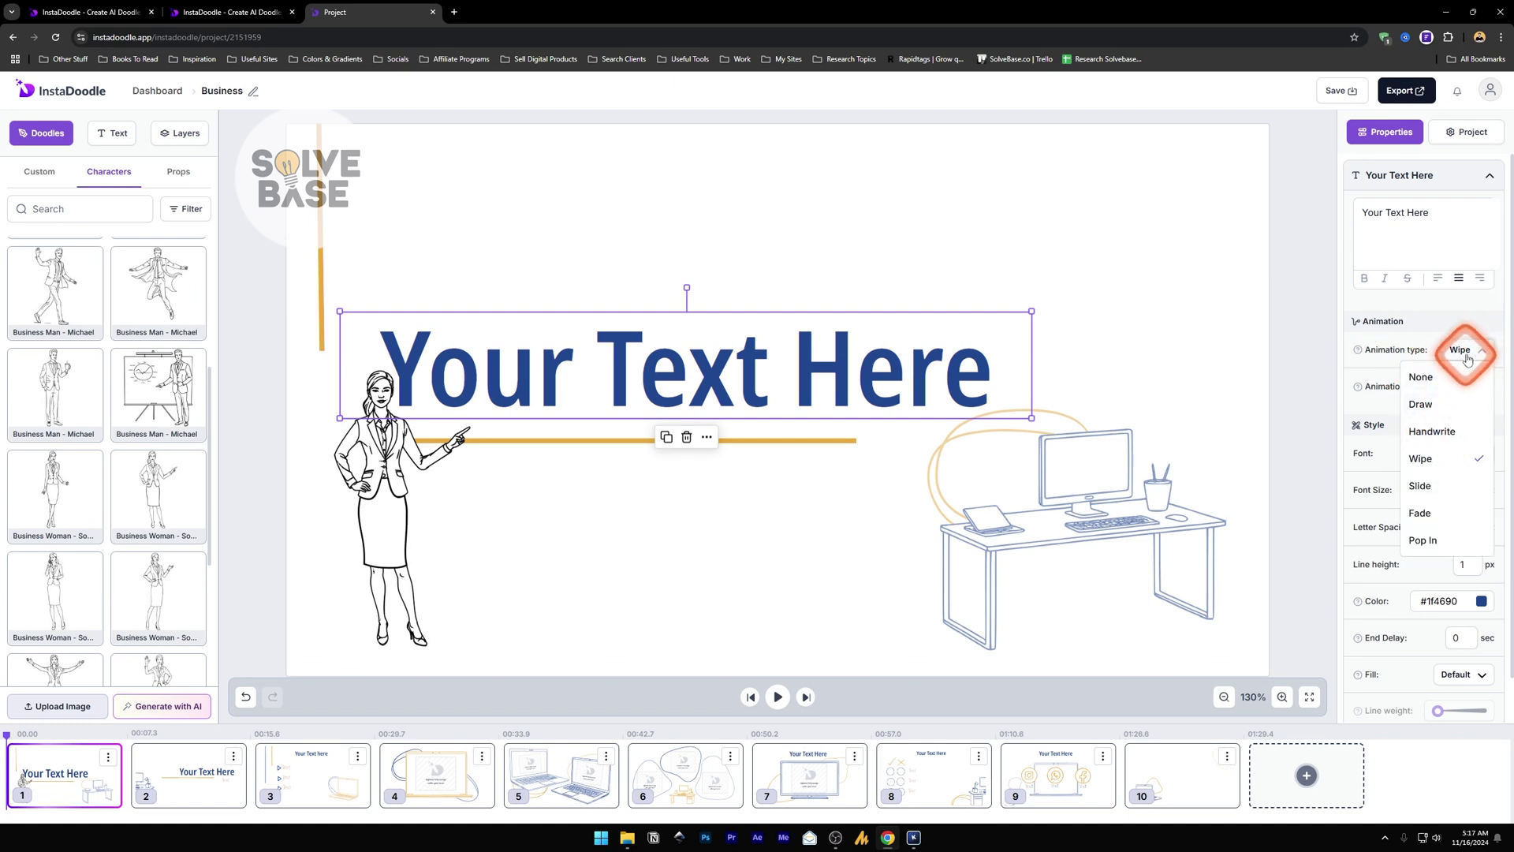
left_click(1449, 435)
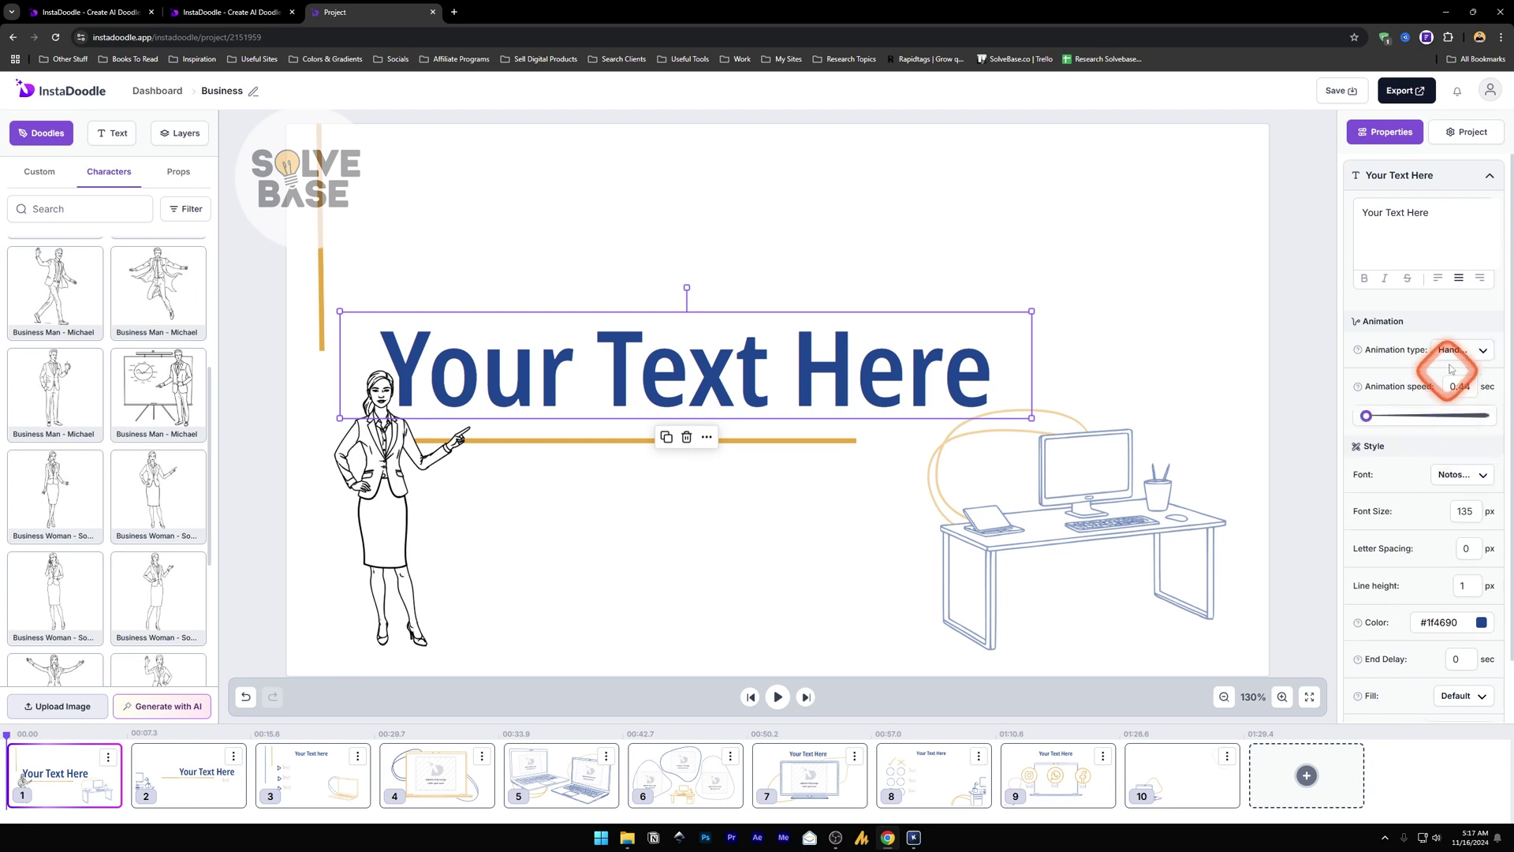
left_click(1370, 416)
left_click_drag(1370, 415, 1369, 416)
- Replace the headline text with 'SEE THIS', apply a new font, and preview the slide
left_click_drag(1429, 214, 1336, 226)
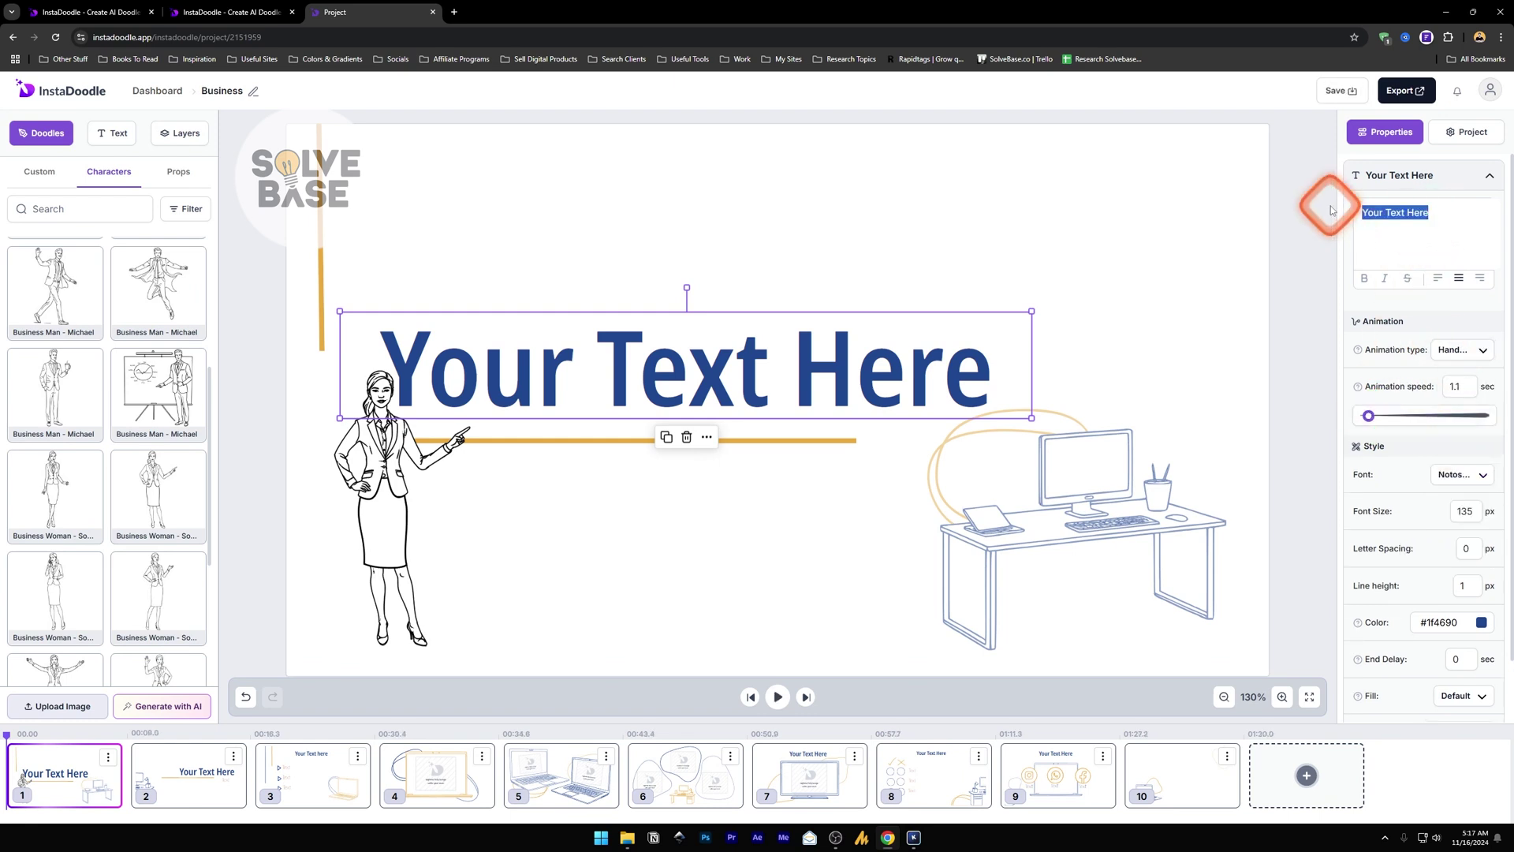
type("SEE THIS")
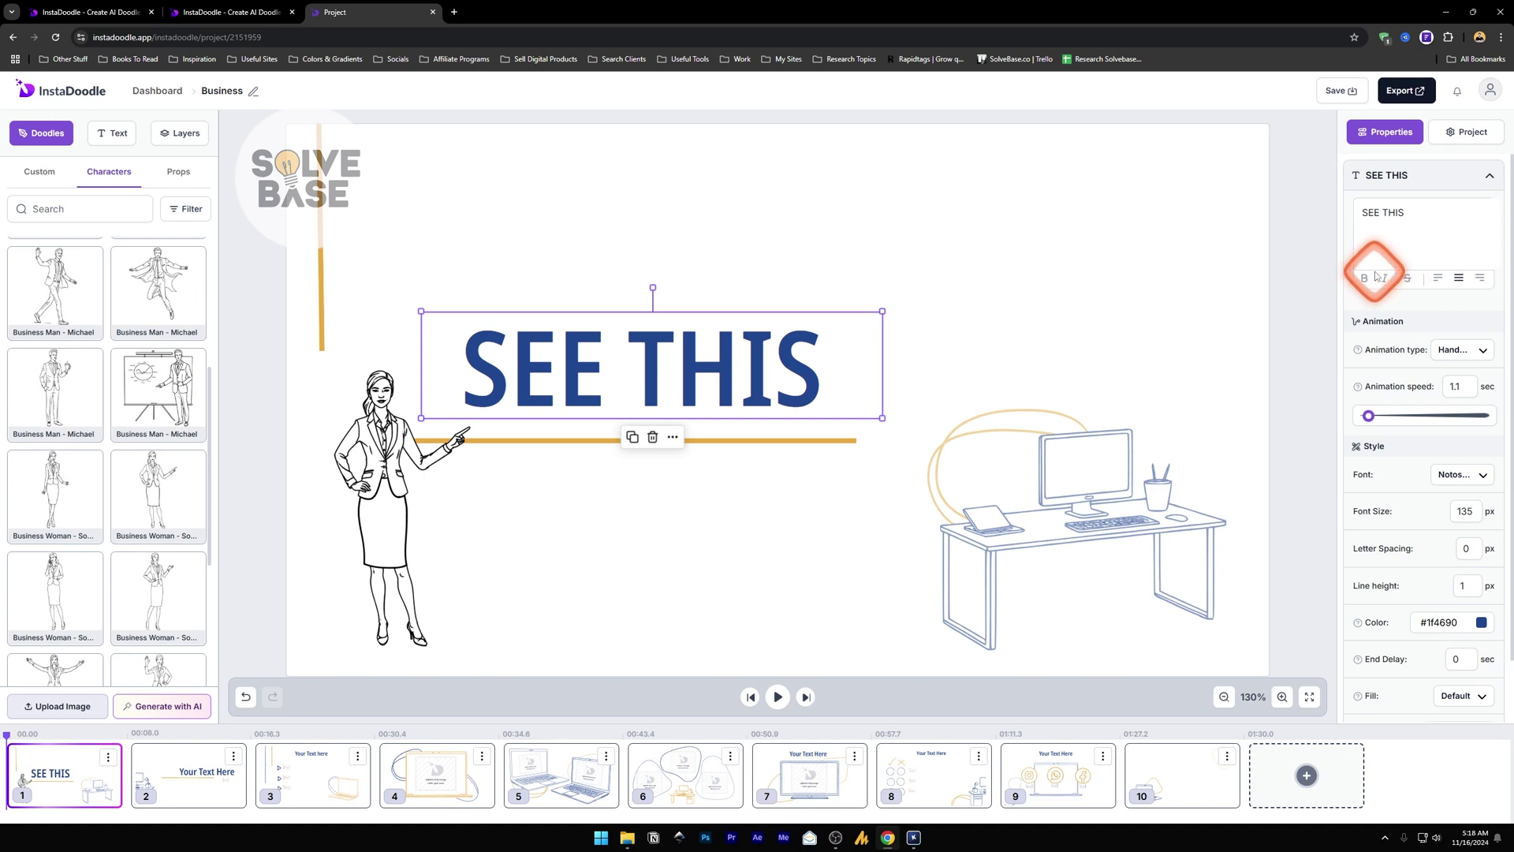
scroll(1376, 332, "down", 1)
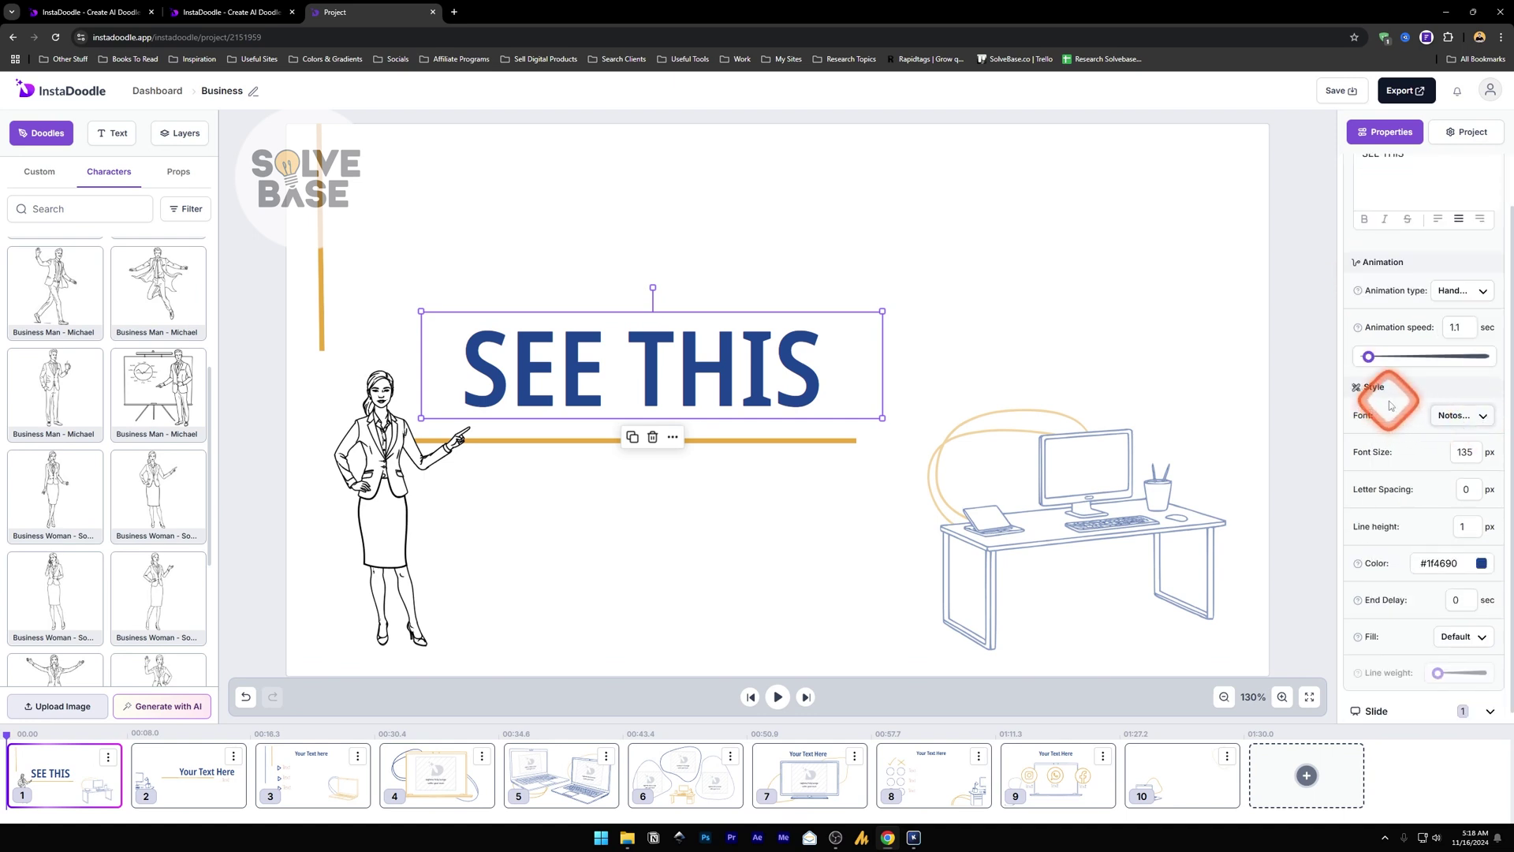
left_click(1452, 417)
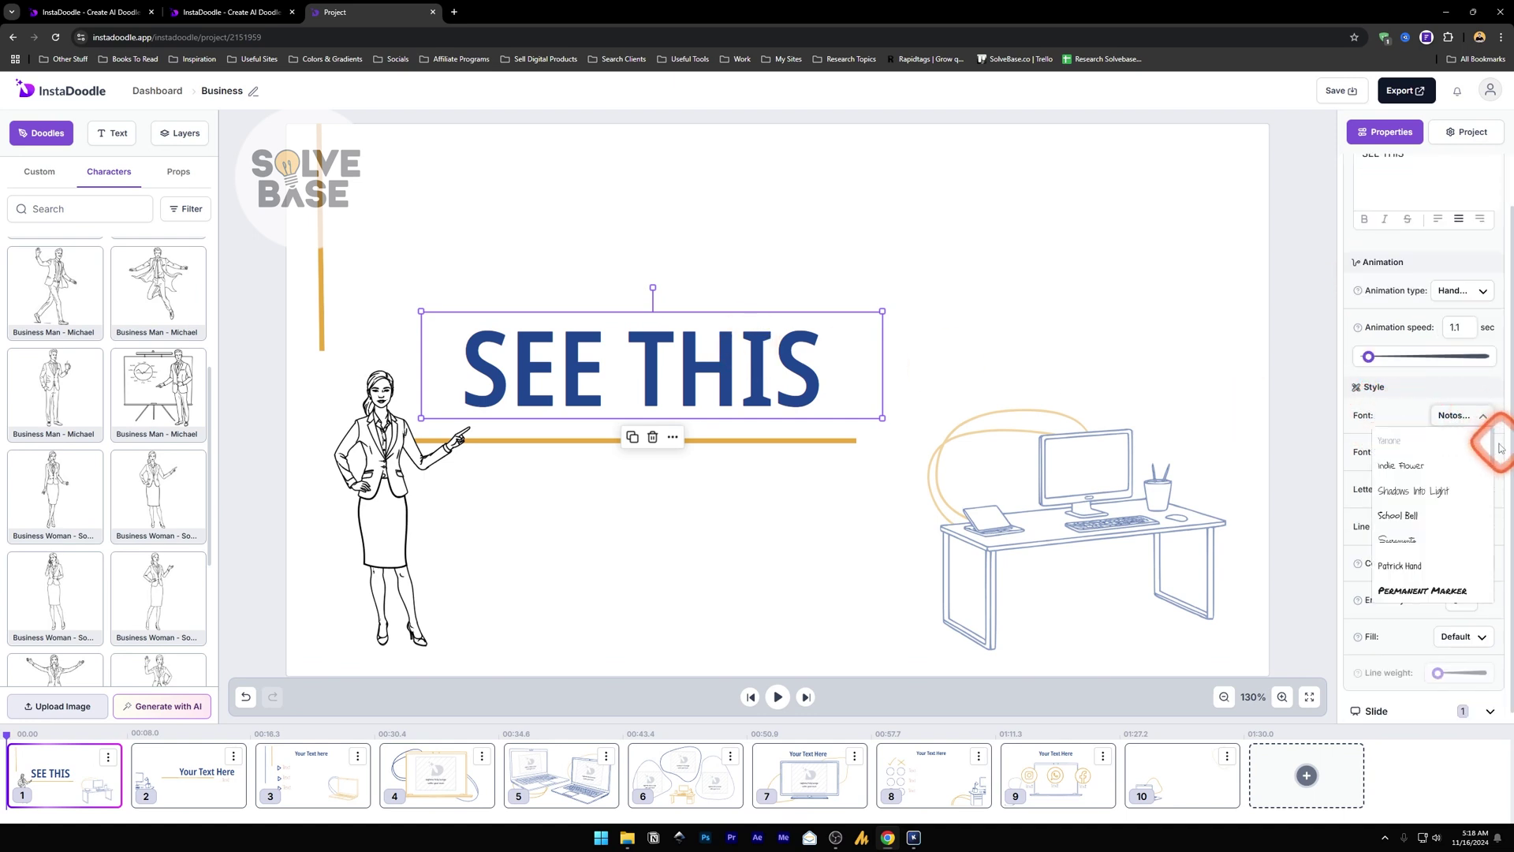
left_click_drag(1492, 453, 1506, 575)
left_click(1381, 445)
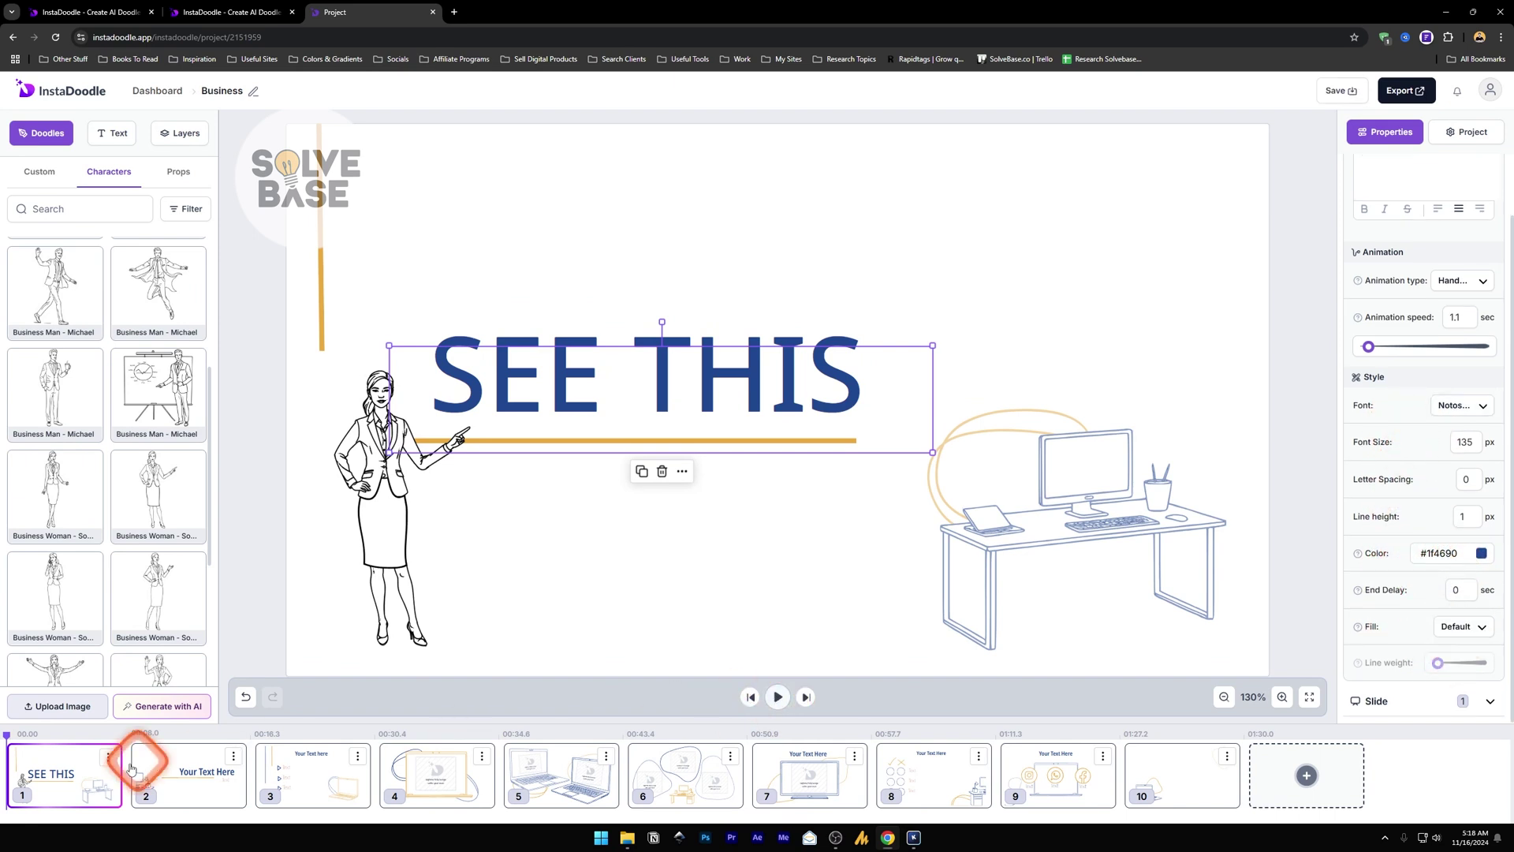
left_click(777, 696)
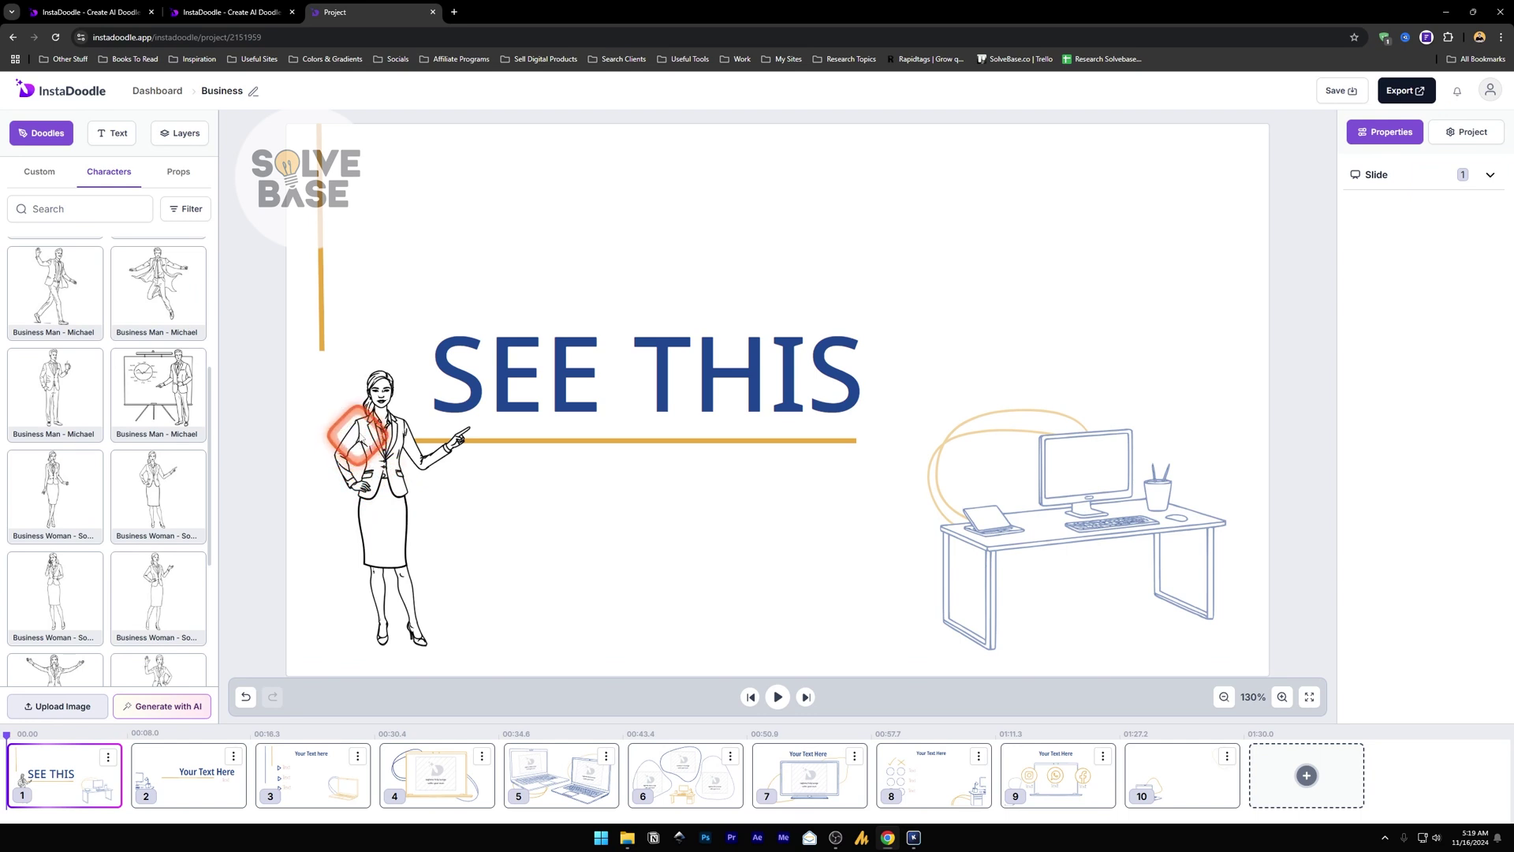
- Switch the Doodles library from Characters to the Props collection
left_click(179, 171)
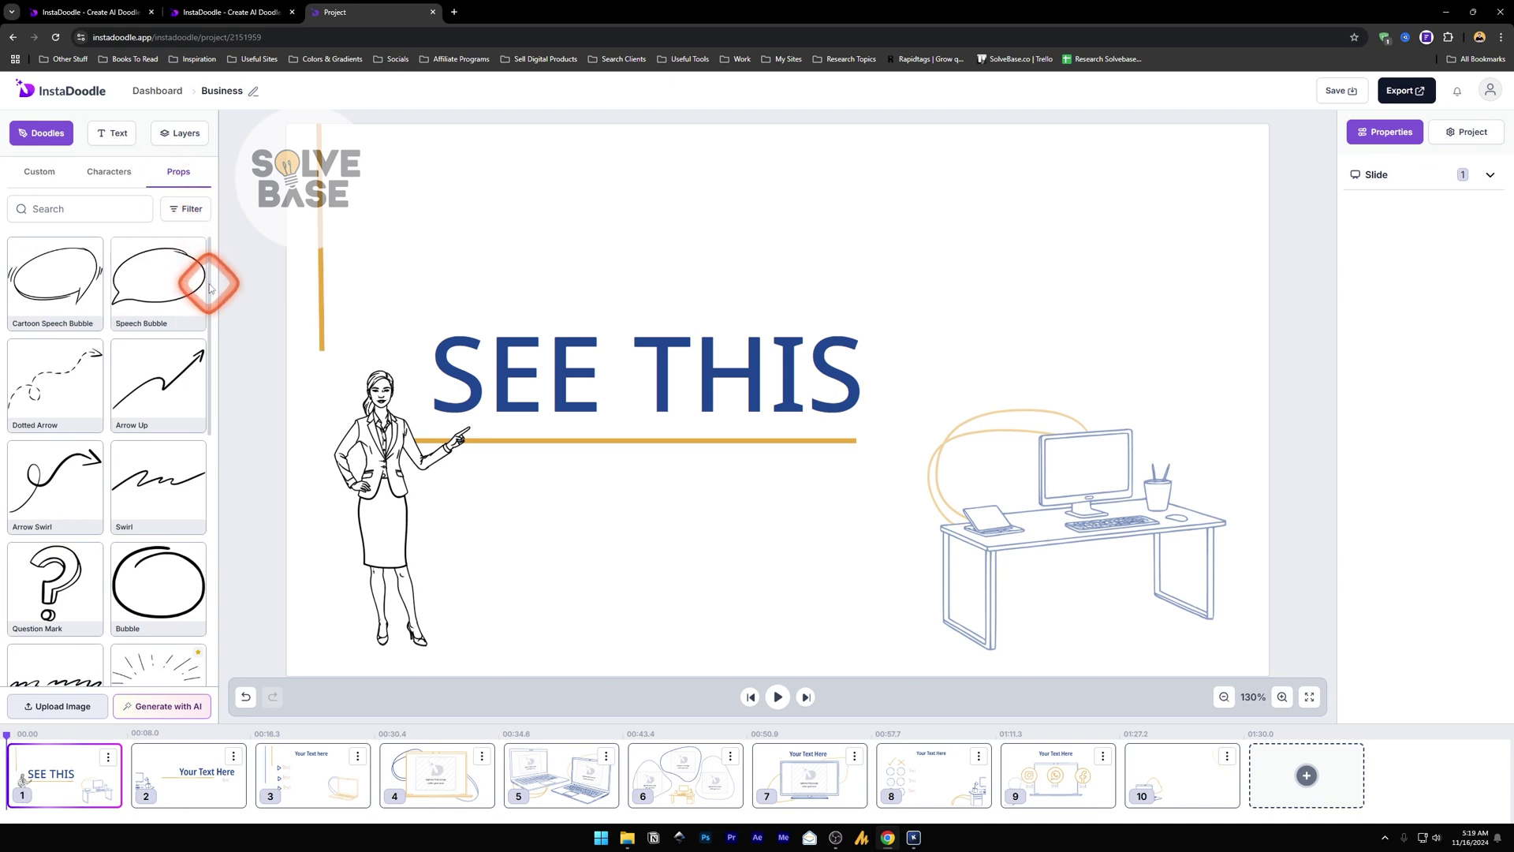
- Add the Bubble and Question Mark props to the slide, then delete both
scroll(213, 324, "down", 1)
left_click(158, 485)
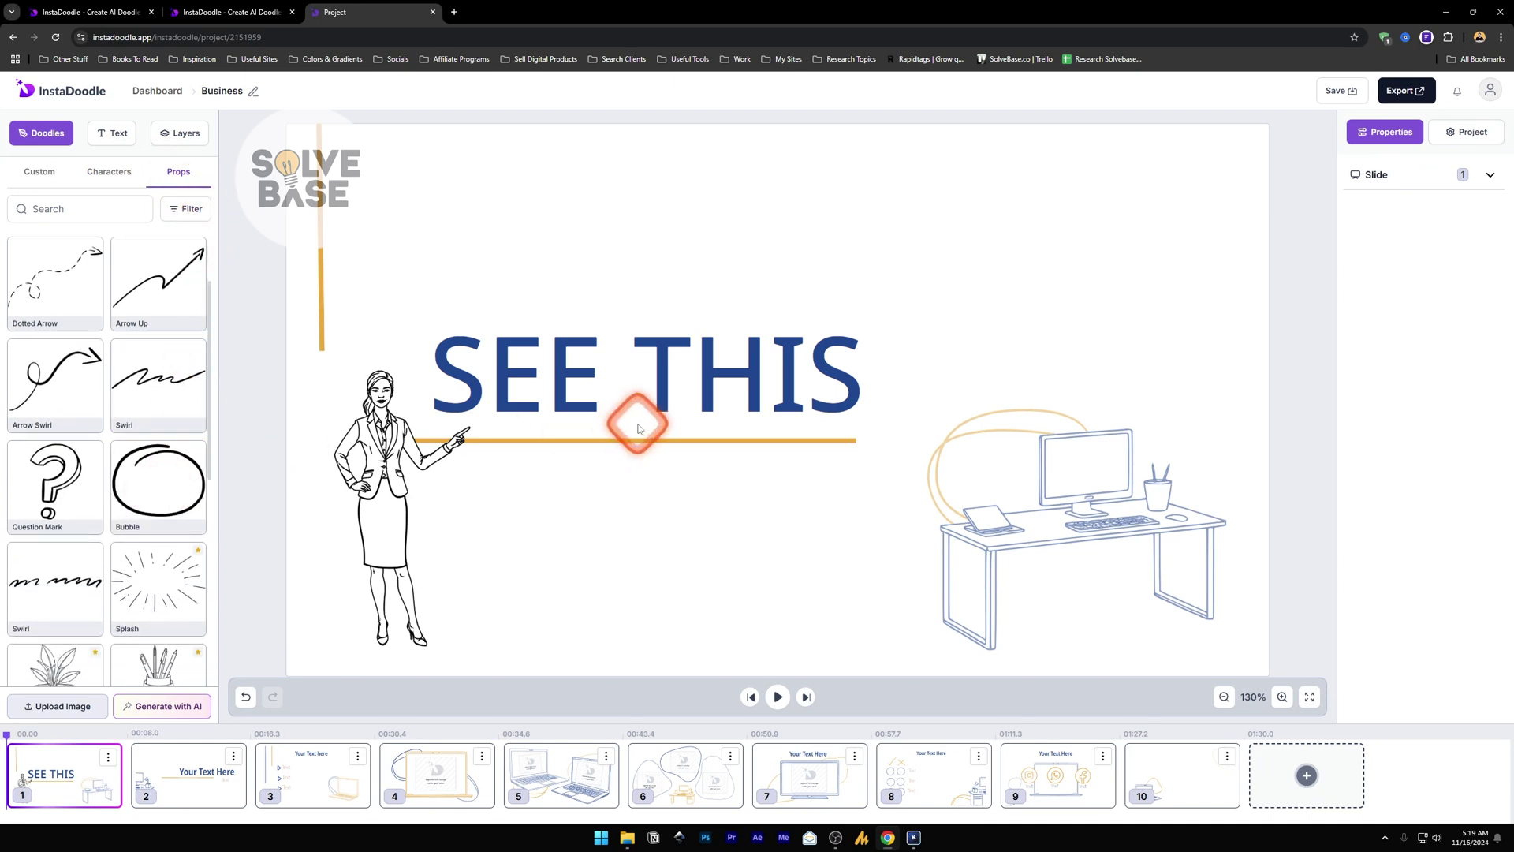
left_click(660, 483)
key("Delete")
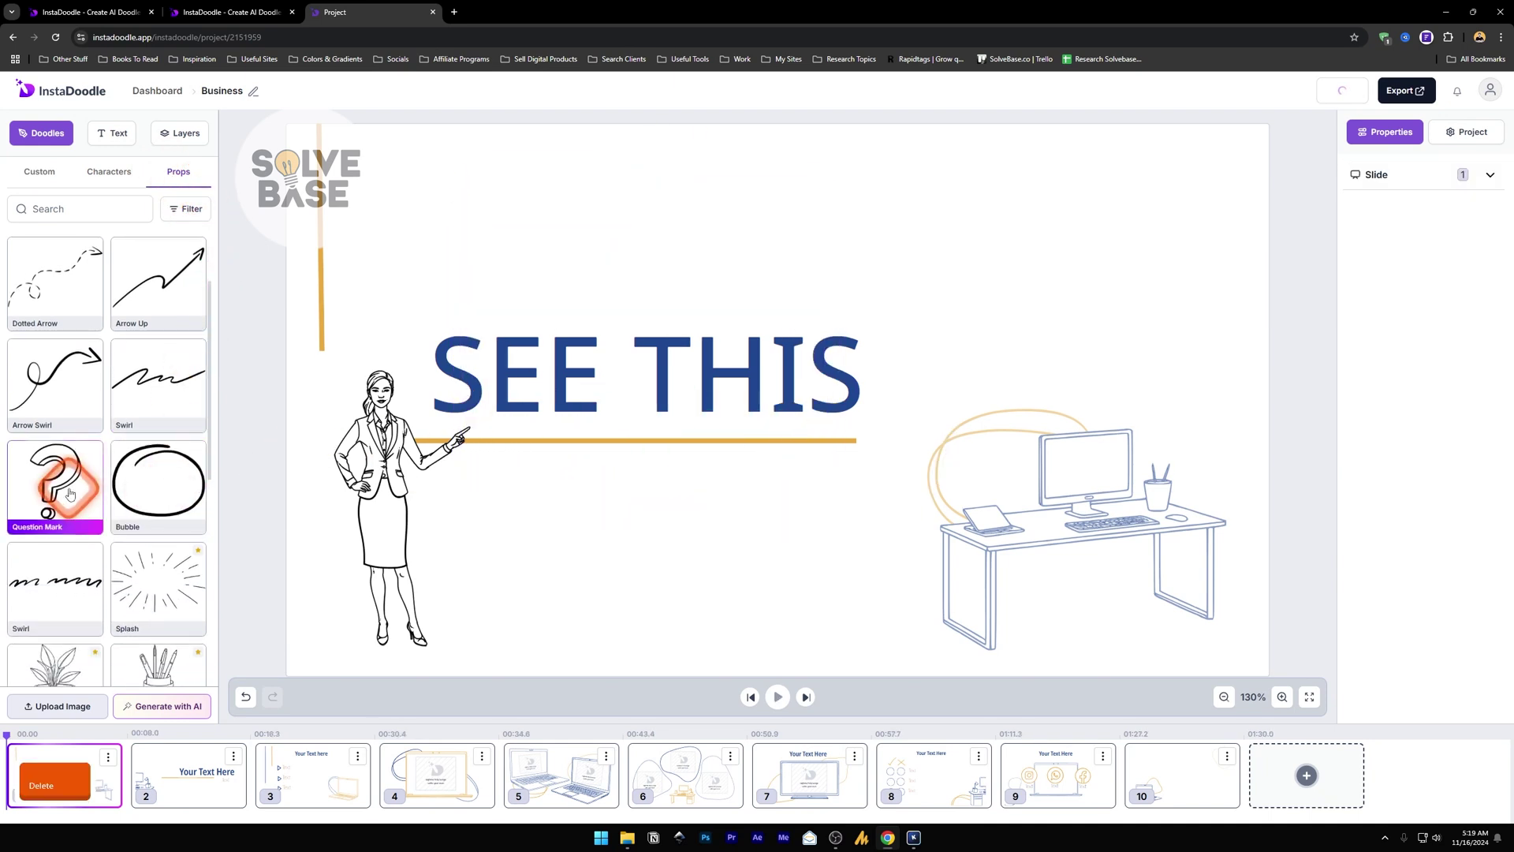
left_click(694, 470)
key("Delete")
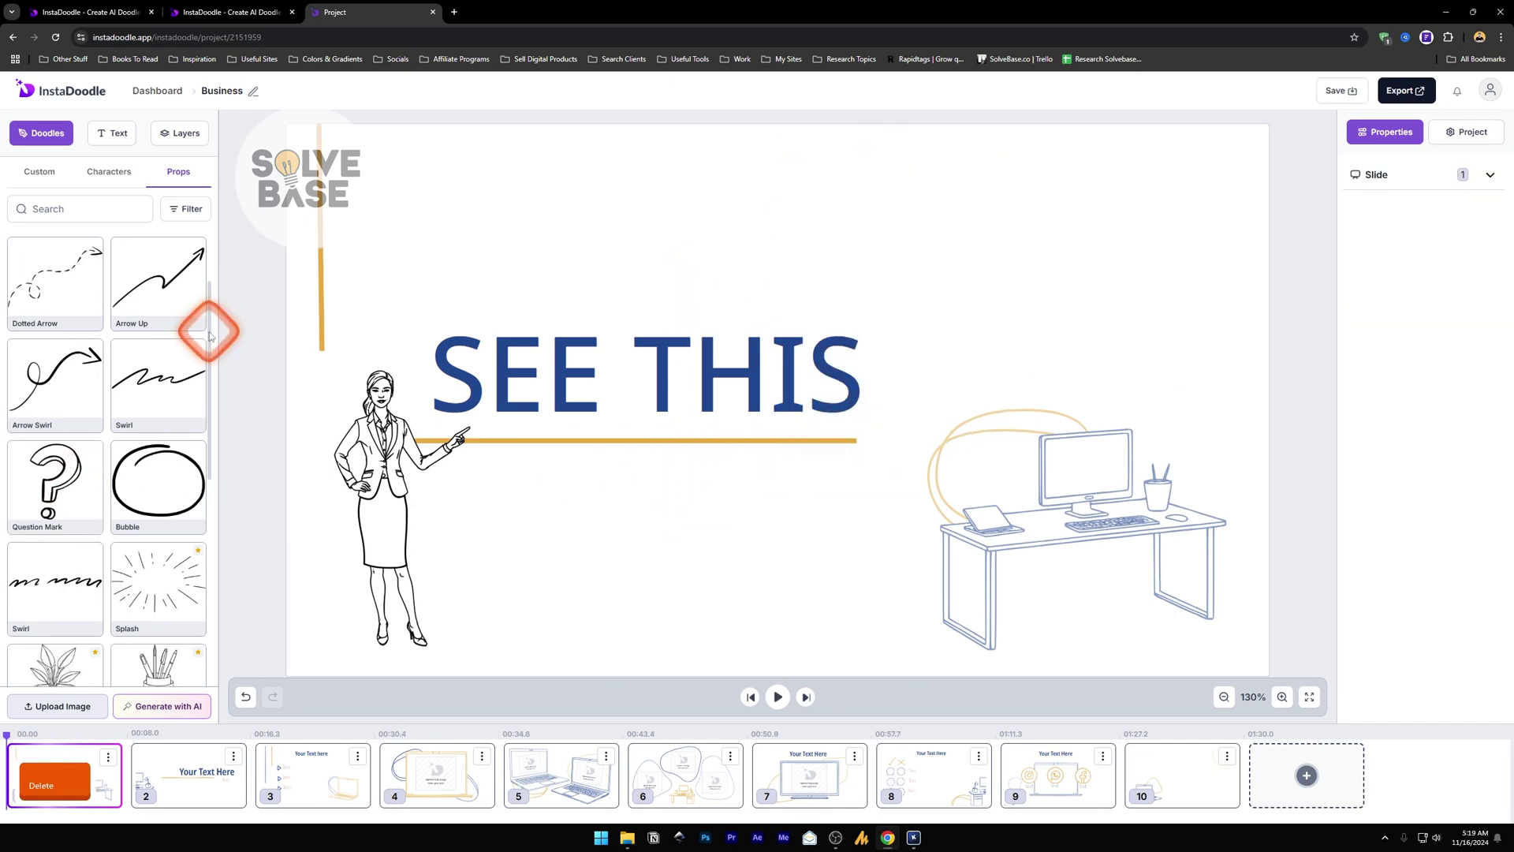
- Browse further down Props, trying the Satellite and pro Armchair props
scroll(207, 347, "down", 1)
left_click_drag(207, 347, 220, 551)
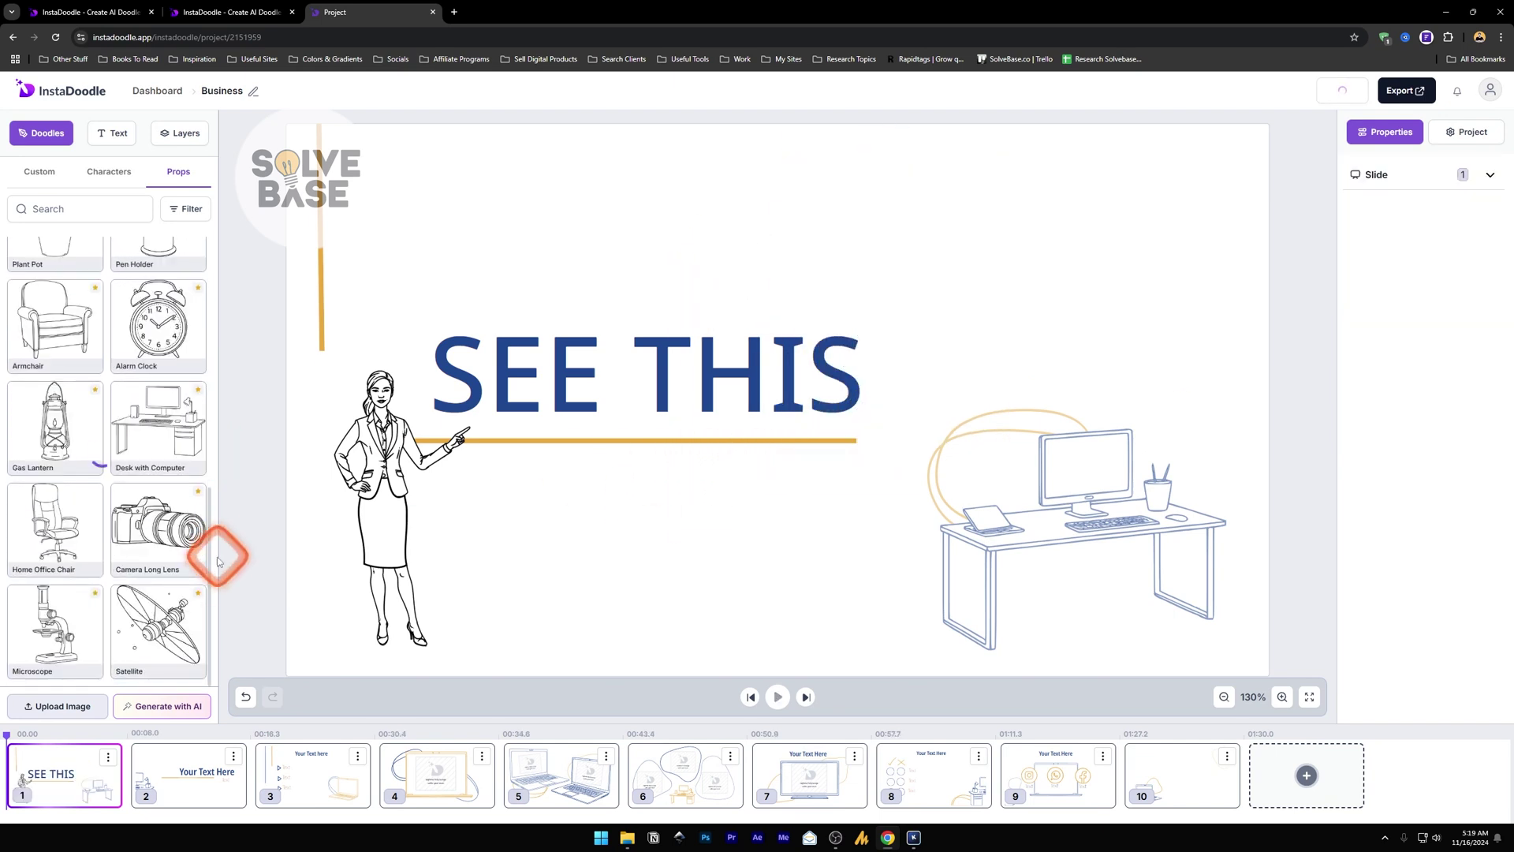
left_click(200, 601)
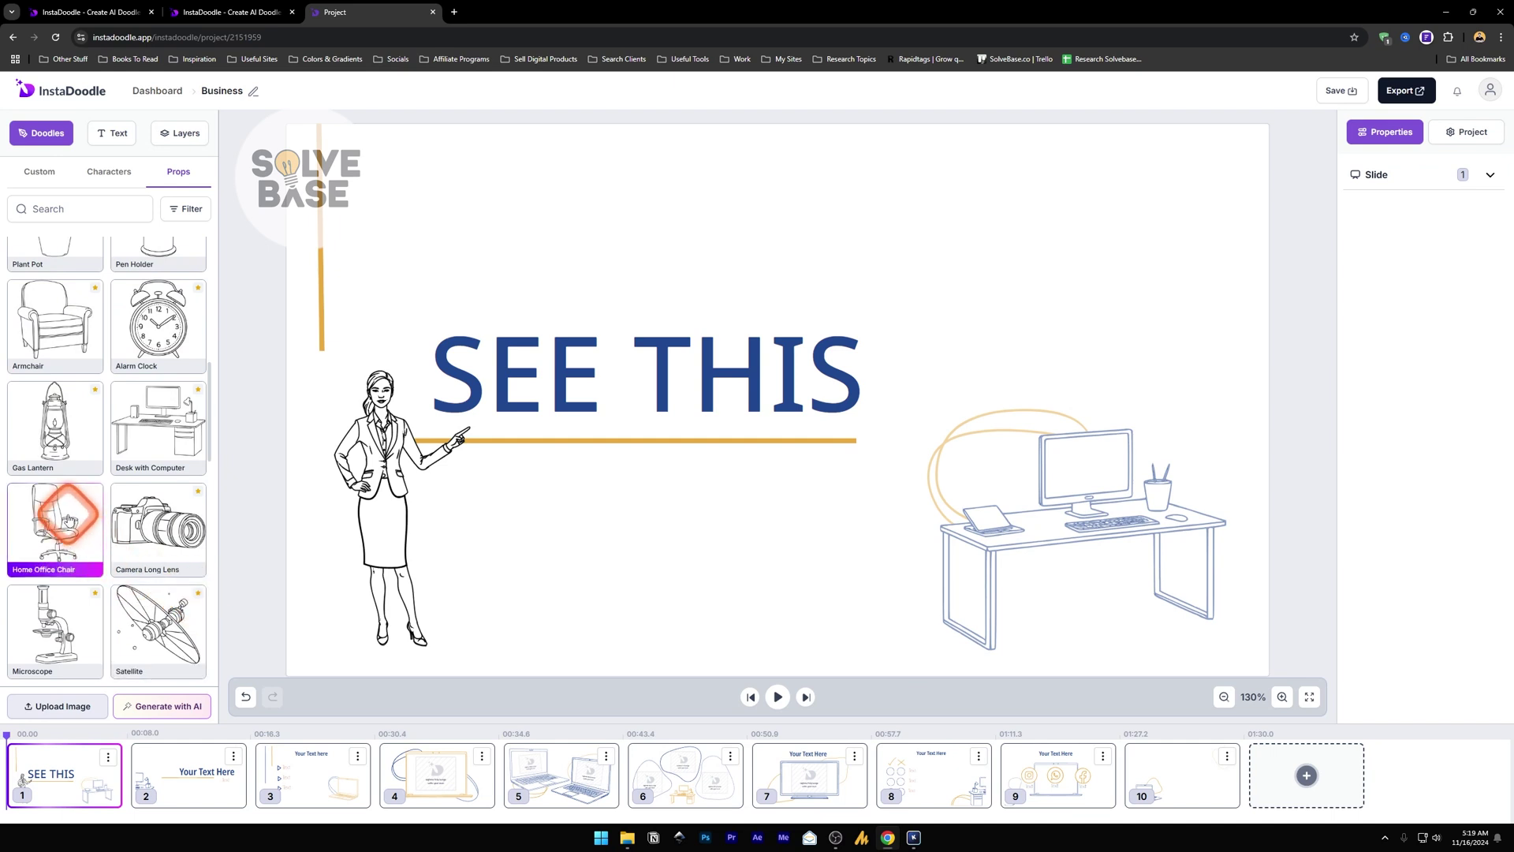
scroll(91, 526, "up", 5)
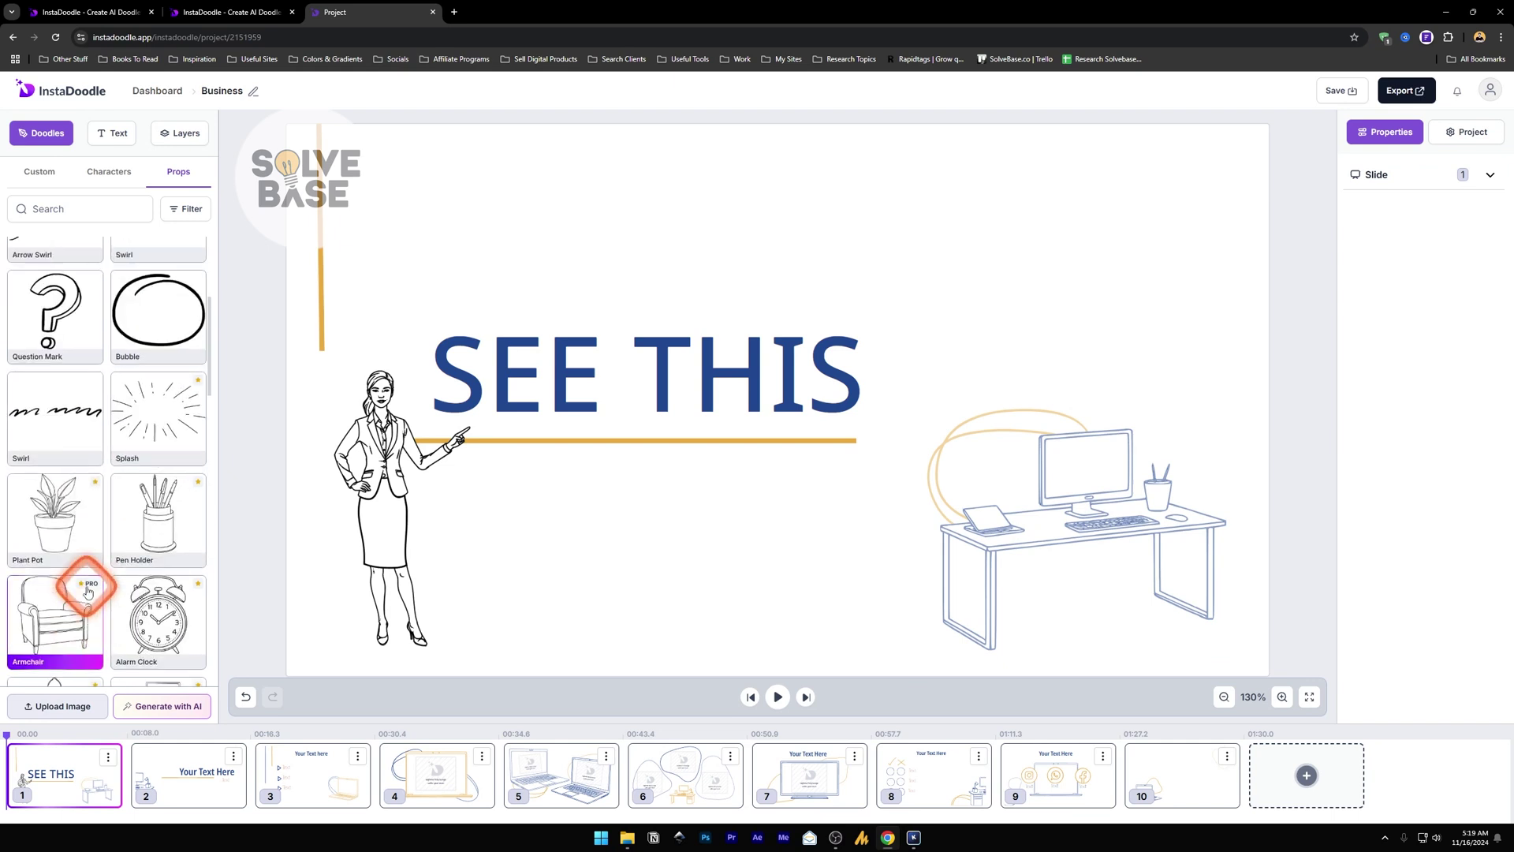
left_click(205, 11)
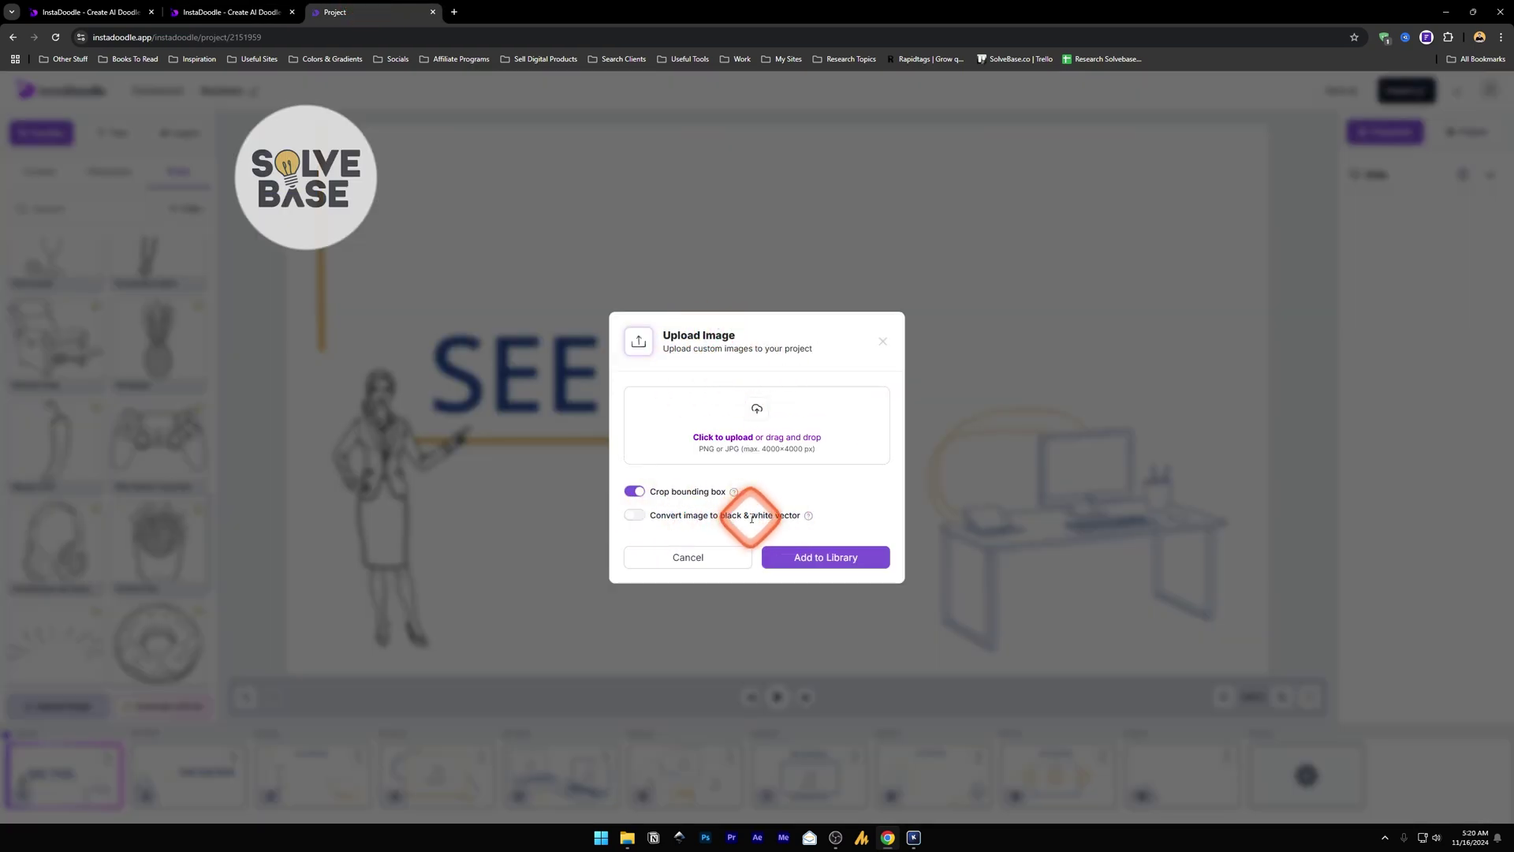
- Upload Youtube_logo.png as a black & white vector doodle and place it on slide 1
left_click(634, 515)
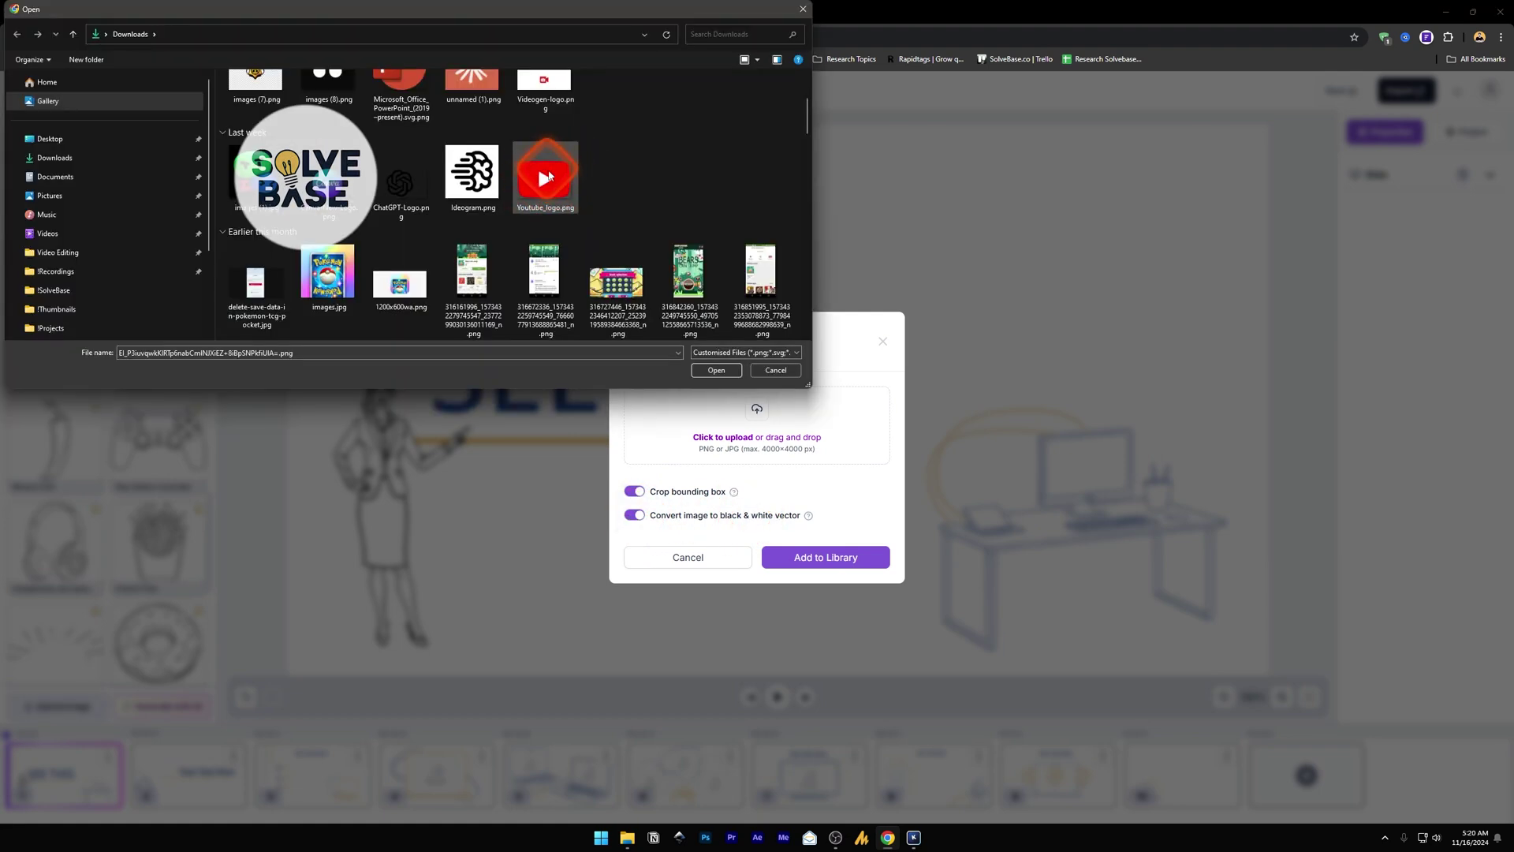
double_click(541, 173)
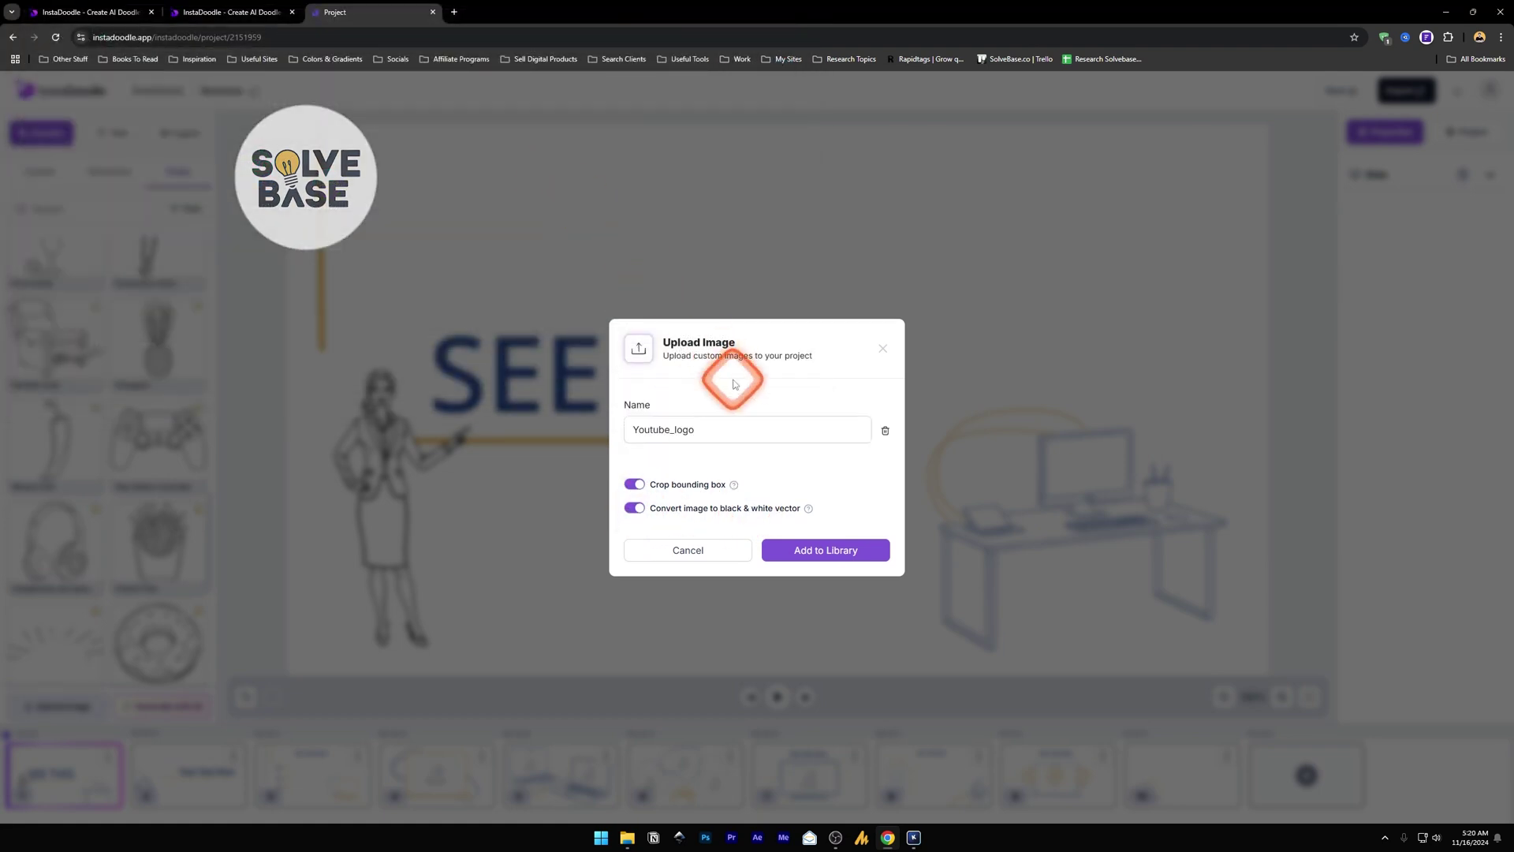
left_click(813, 549)
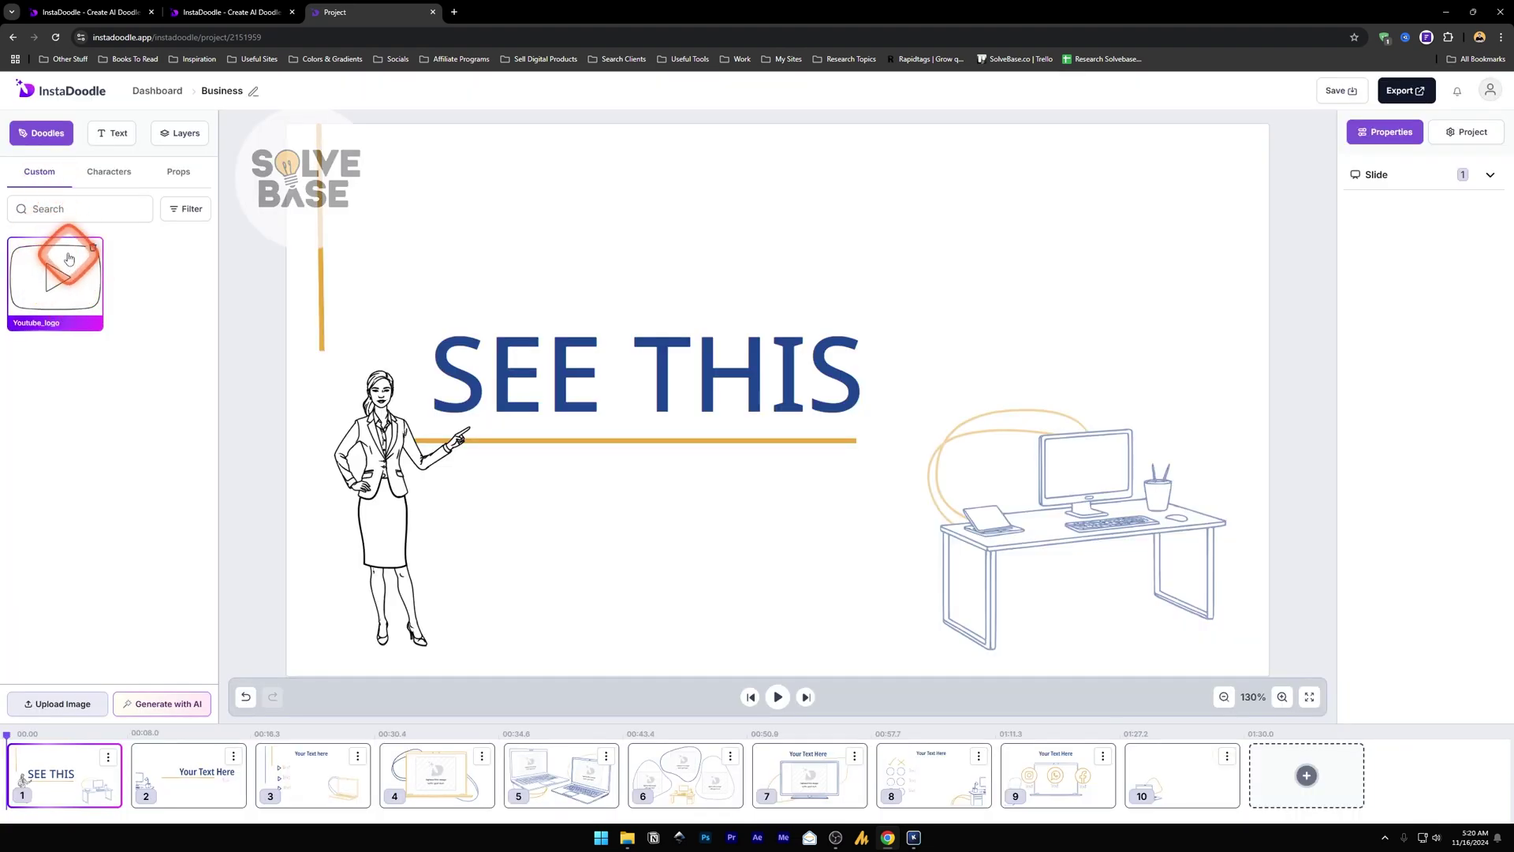
left_click(61, 276)
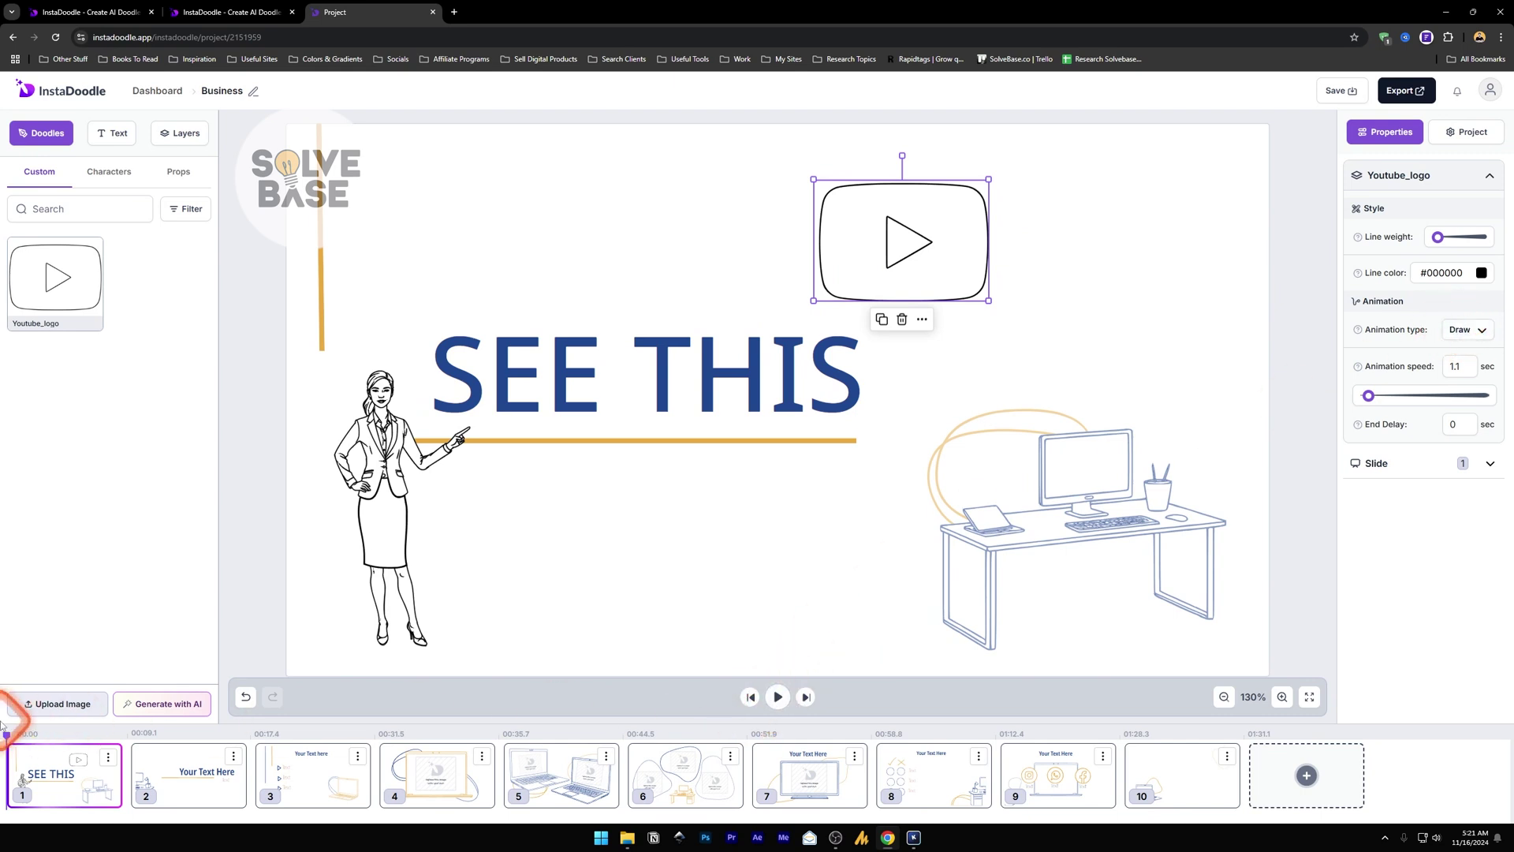
left_click(964, 189)
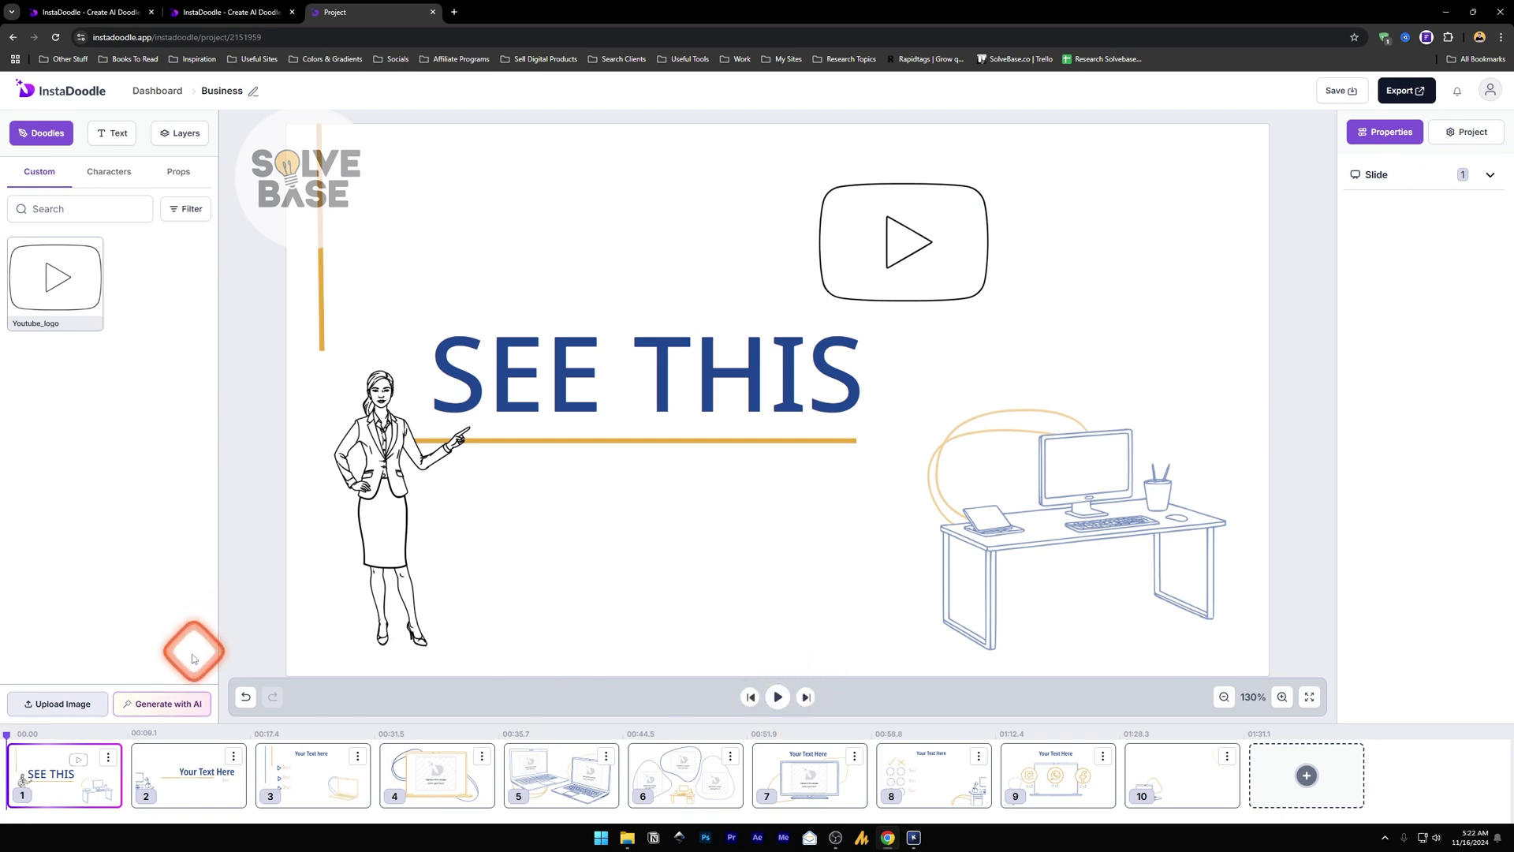
- Generate AI elements from the prompt 'Boy with a baseball bat' and add the first result to the library
left_click(158, 708)
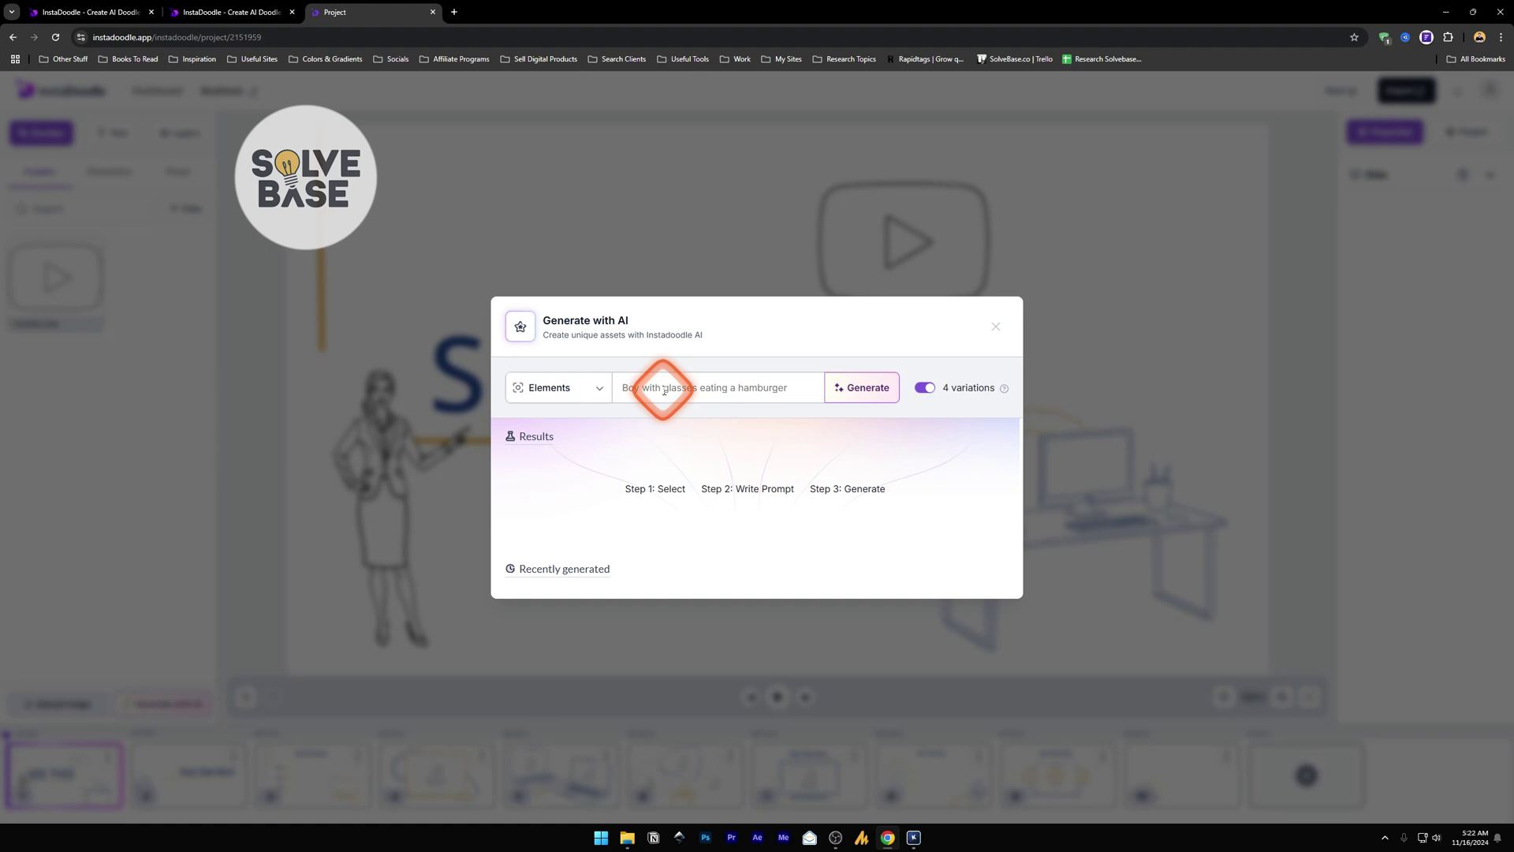
left_click(593, 388)
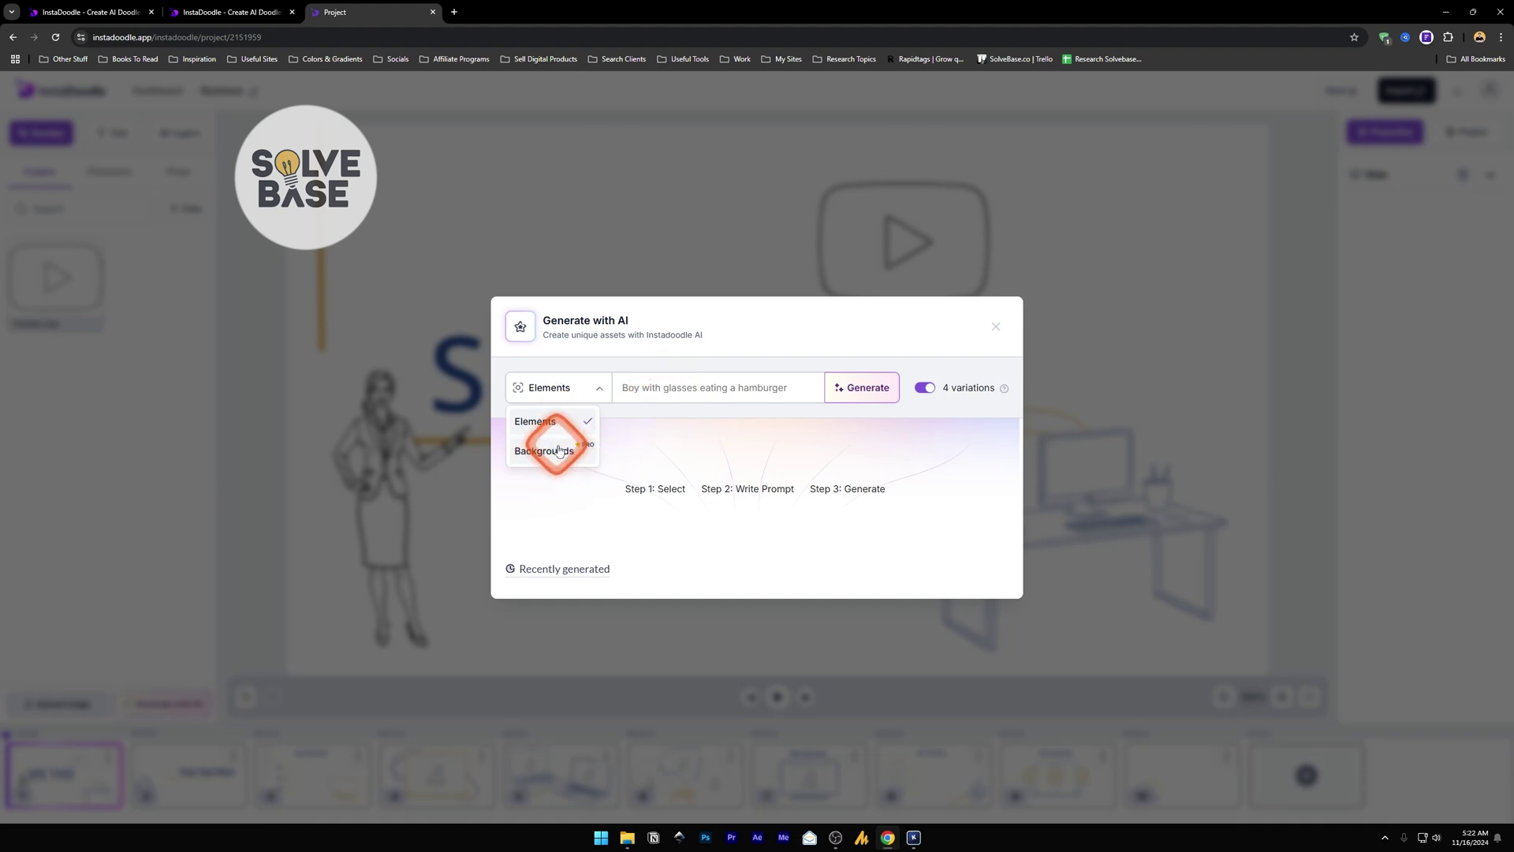
left_click(577, 396)
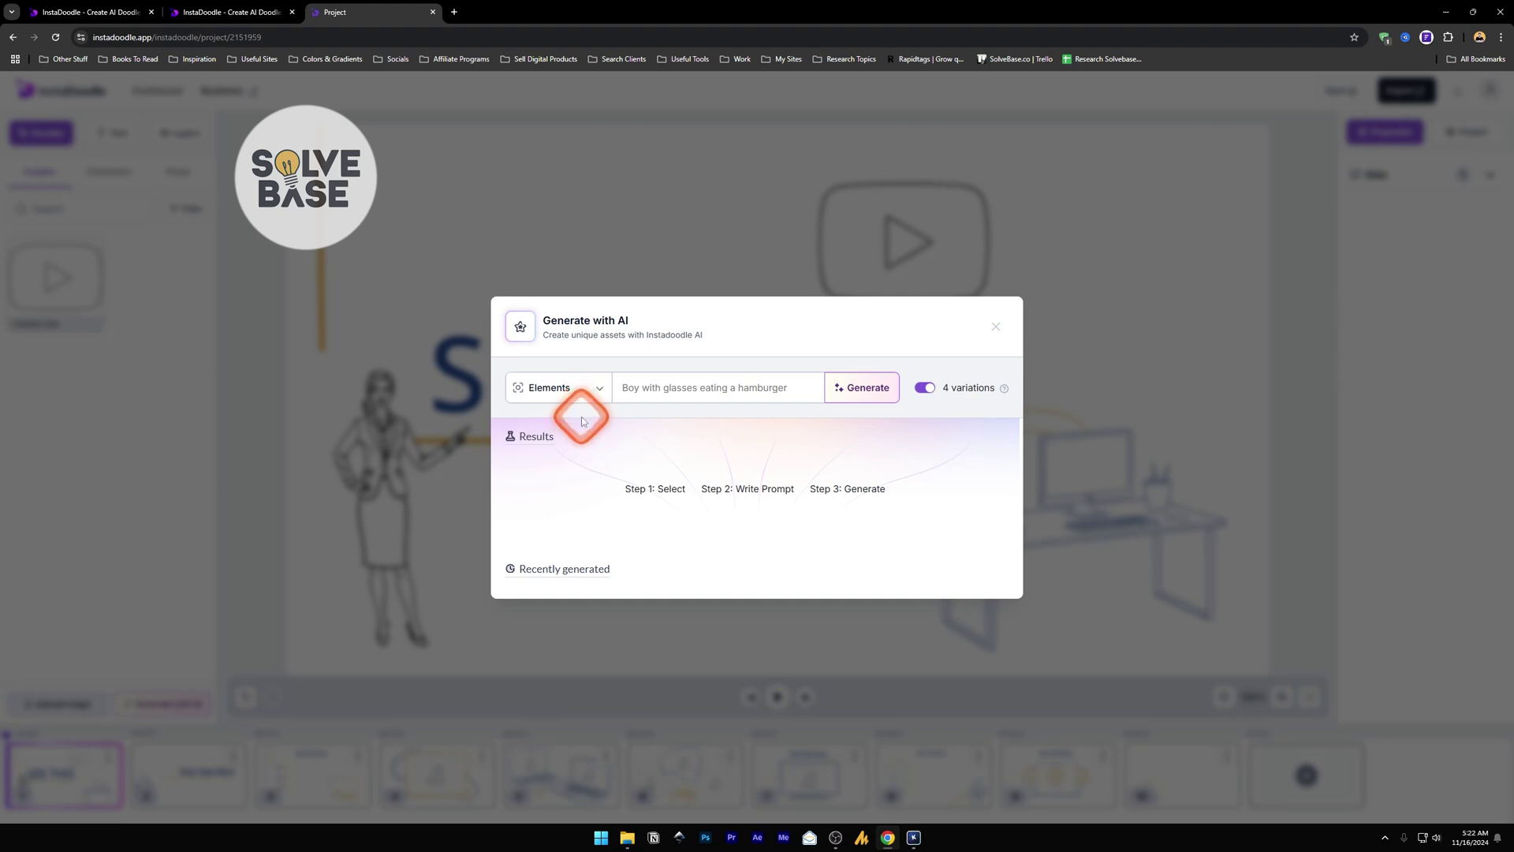
left_click(659, 391)
type("Boy with a baseball bat")
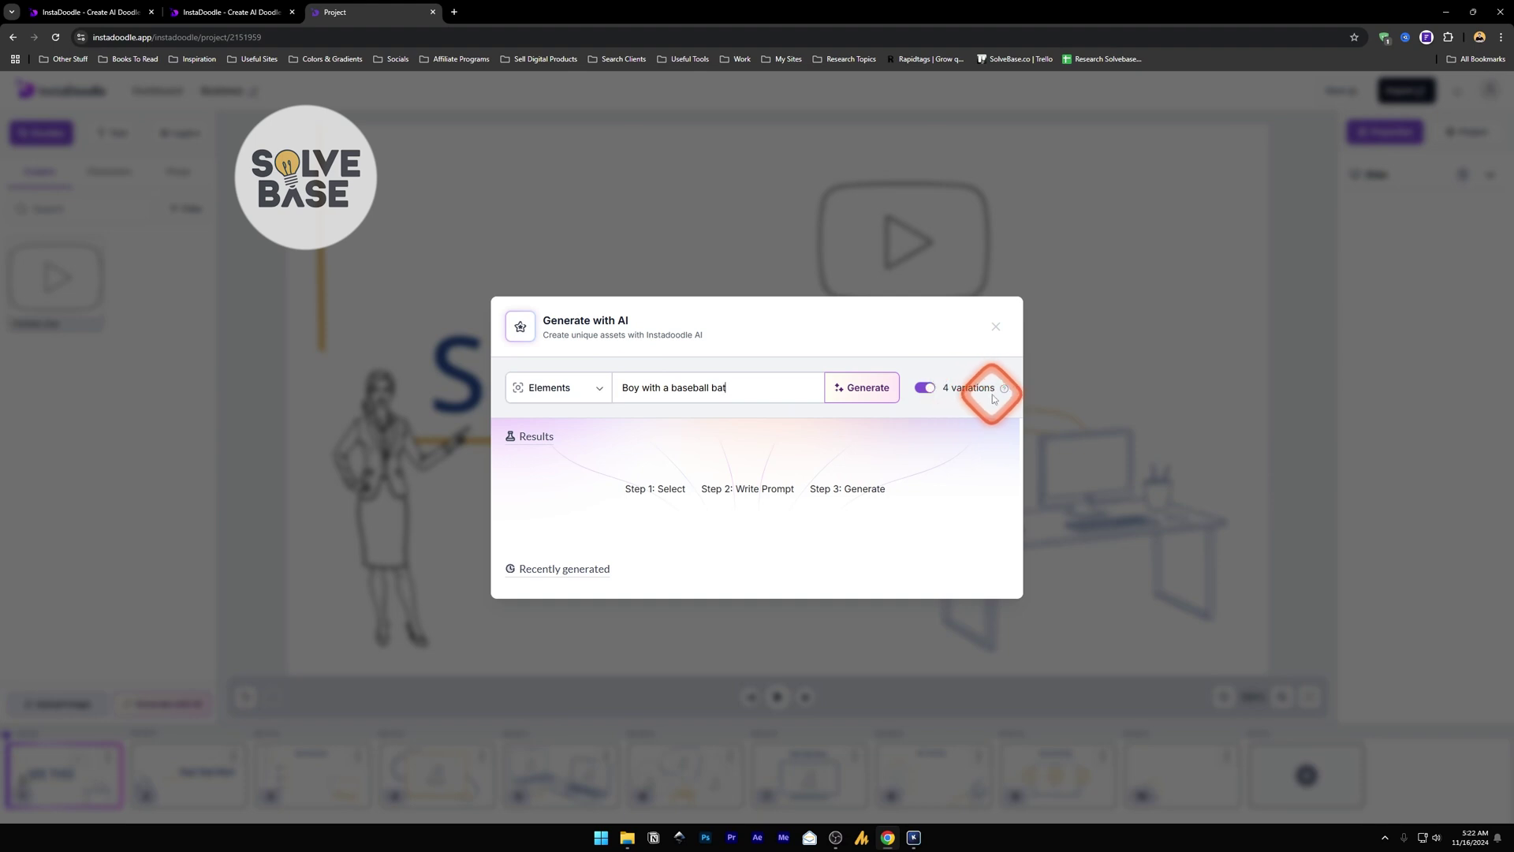
mouse_move(1008, 390)
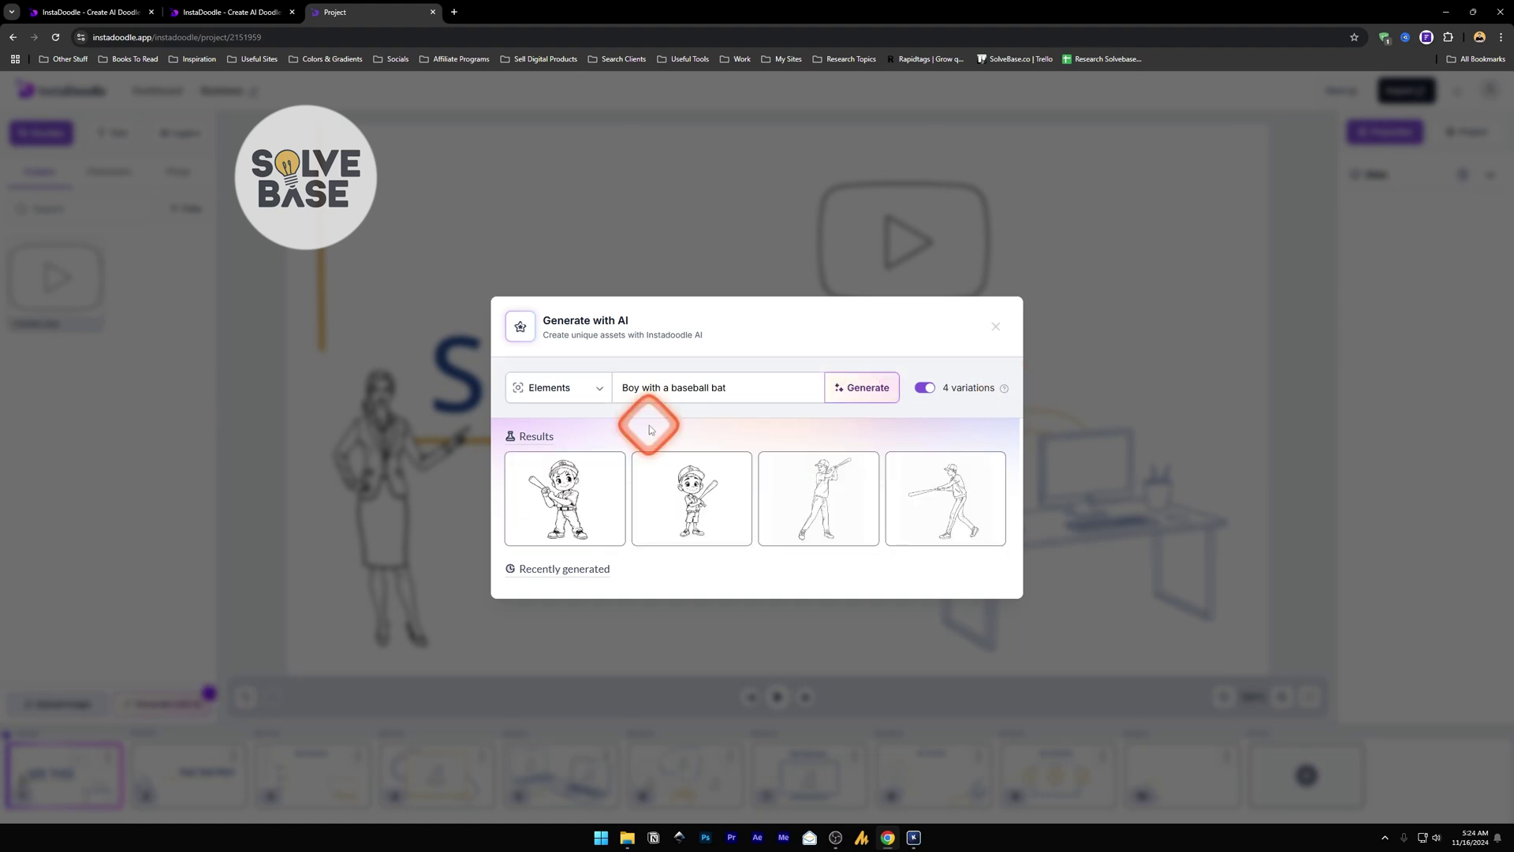
mouse_move(566, 491)
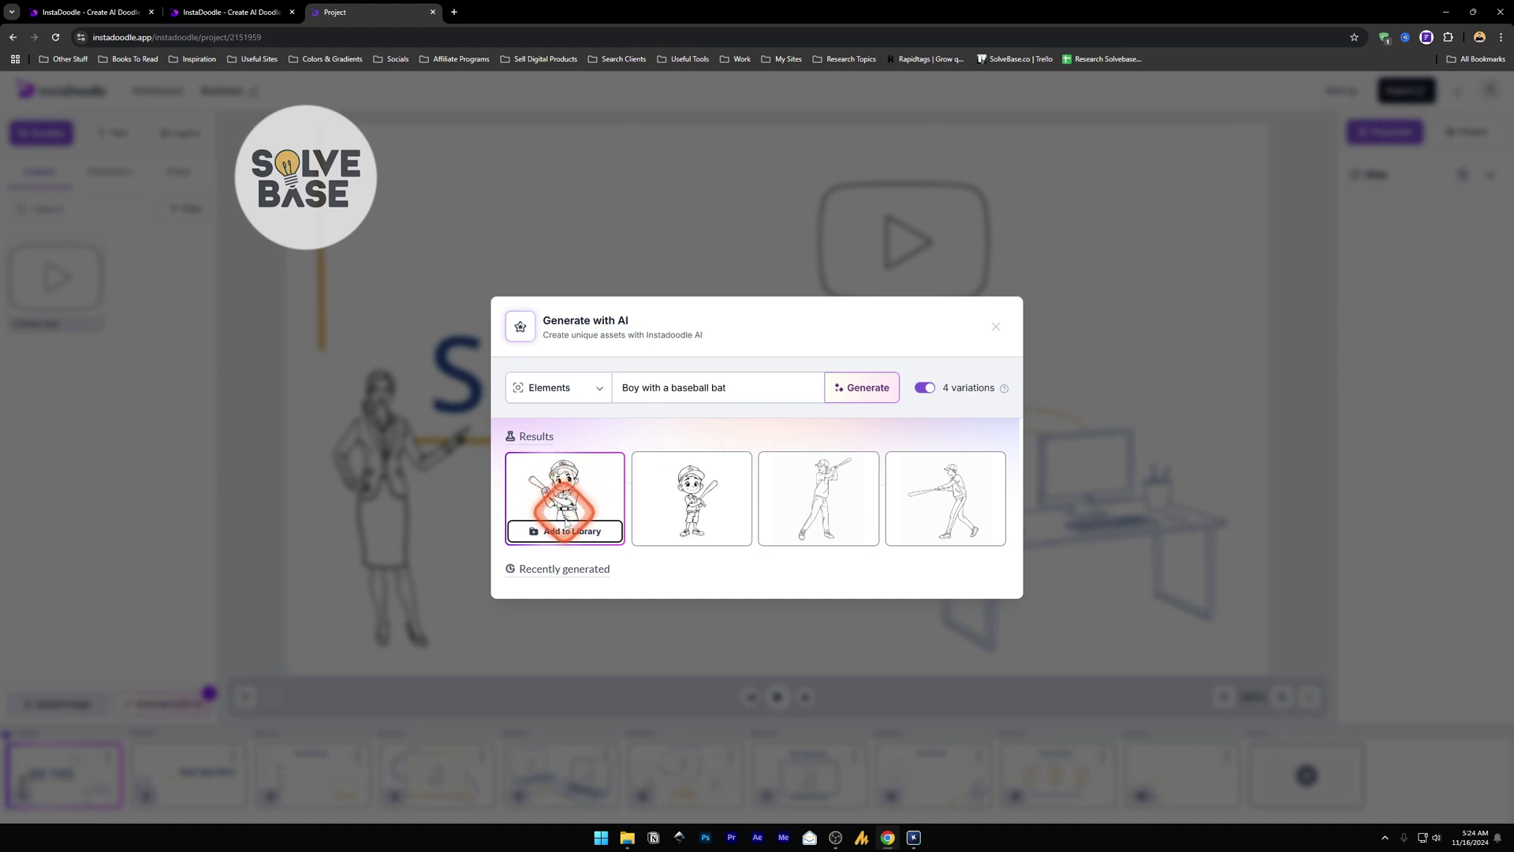
left_click(558, 534)
left_click(58, 270)
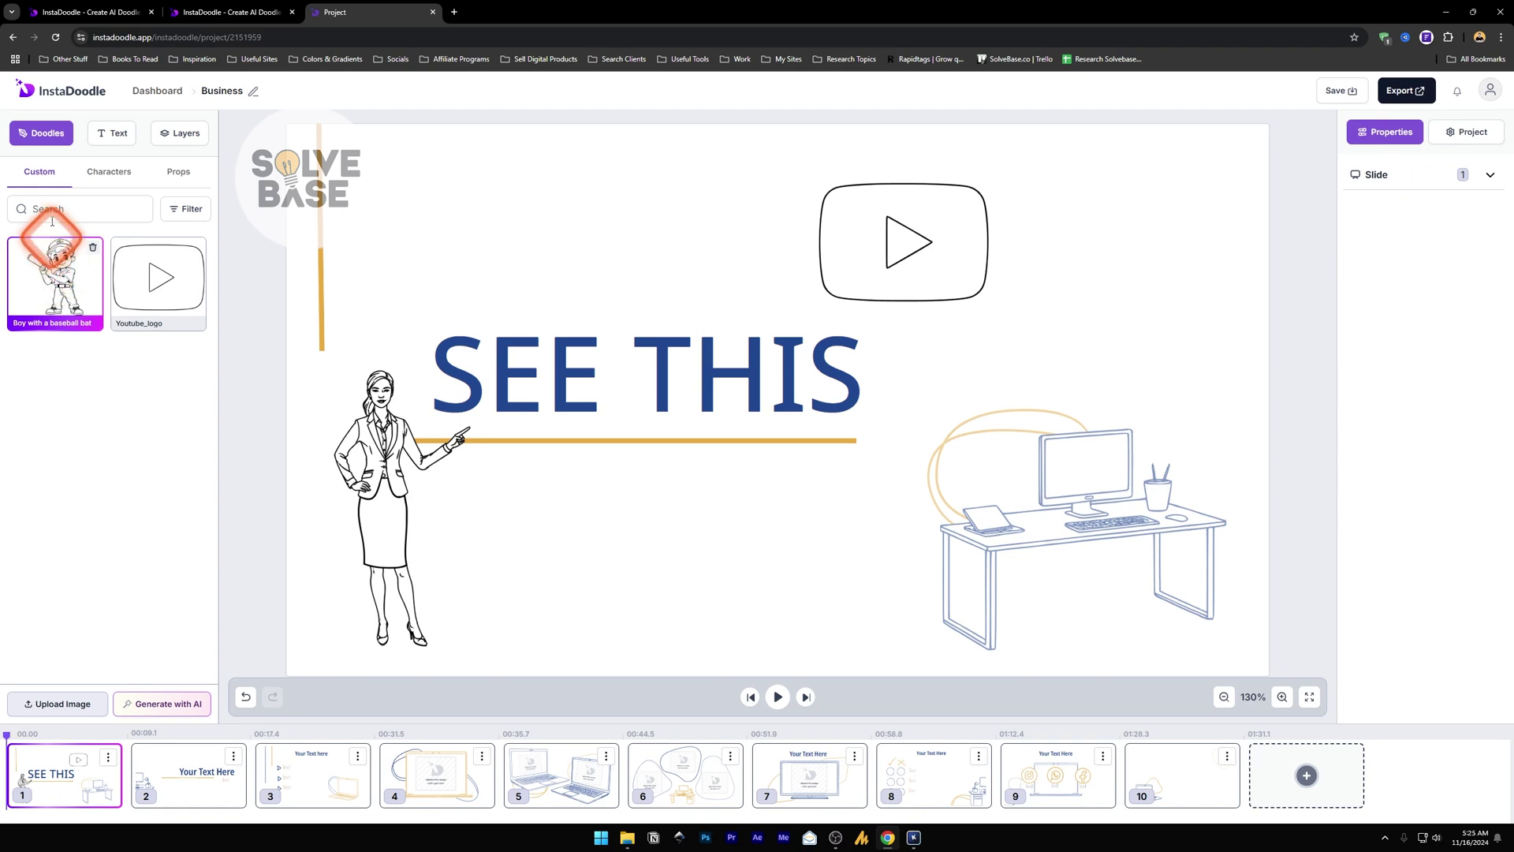
- Place the Boy with a baseball bat doodle on slide 1, keep its Draw animation, and preview
left_click(67, 276)
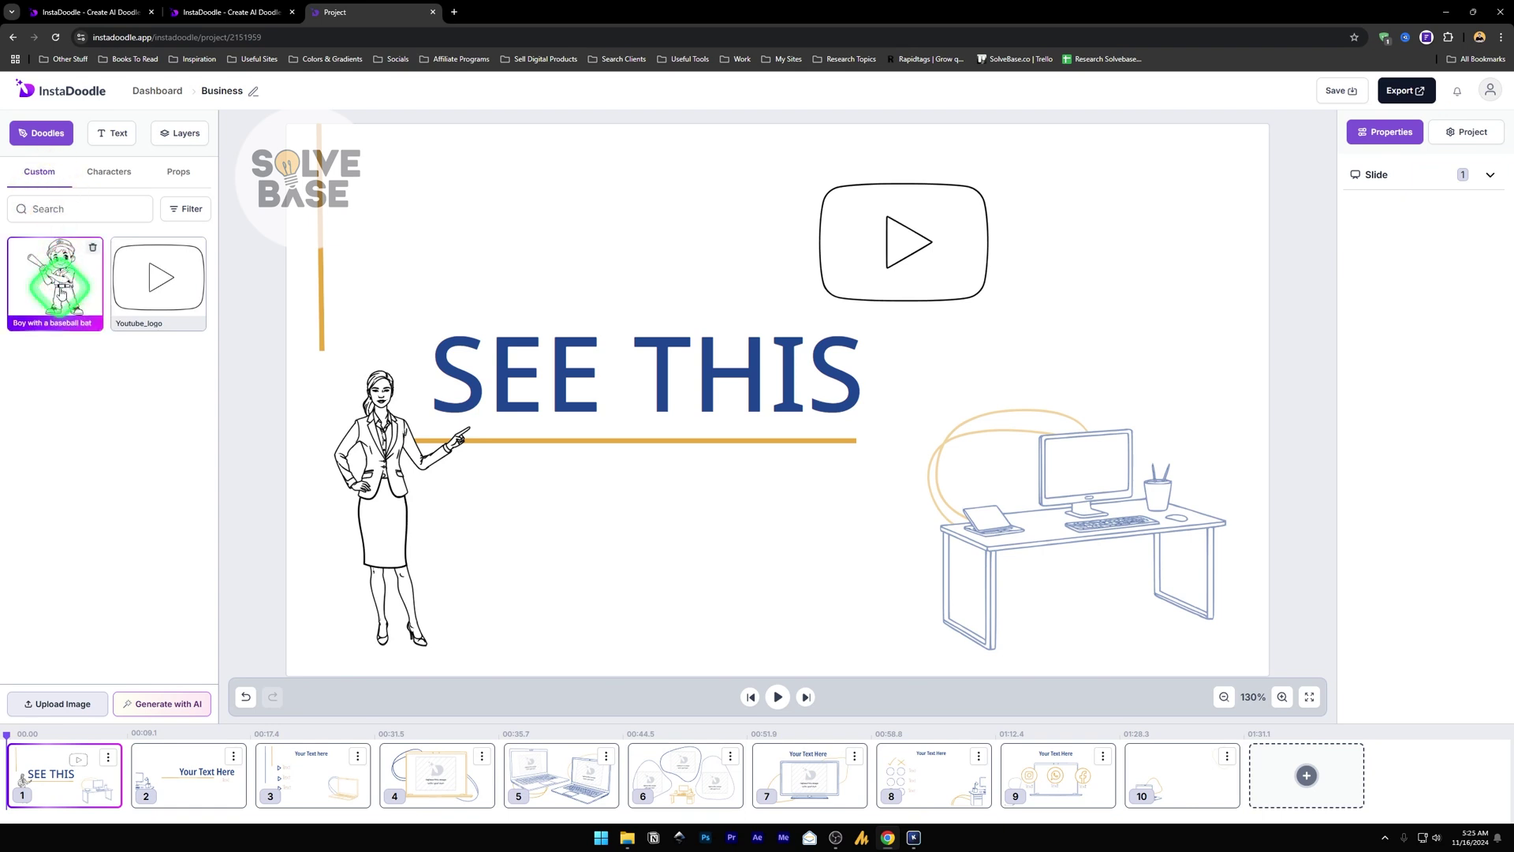
left_click_drag(62, 292, 545, 347)
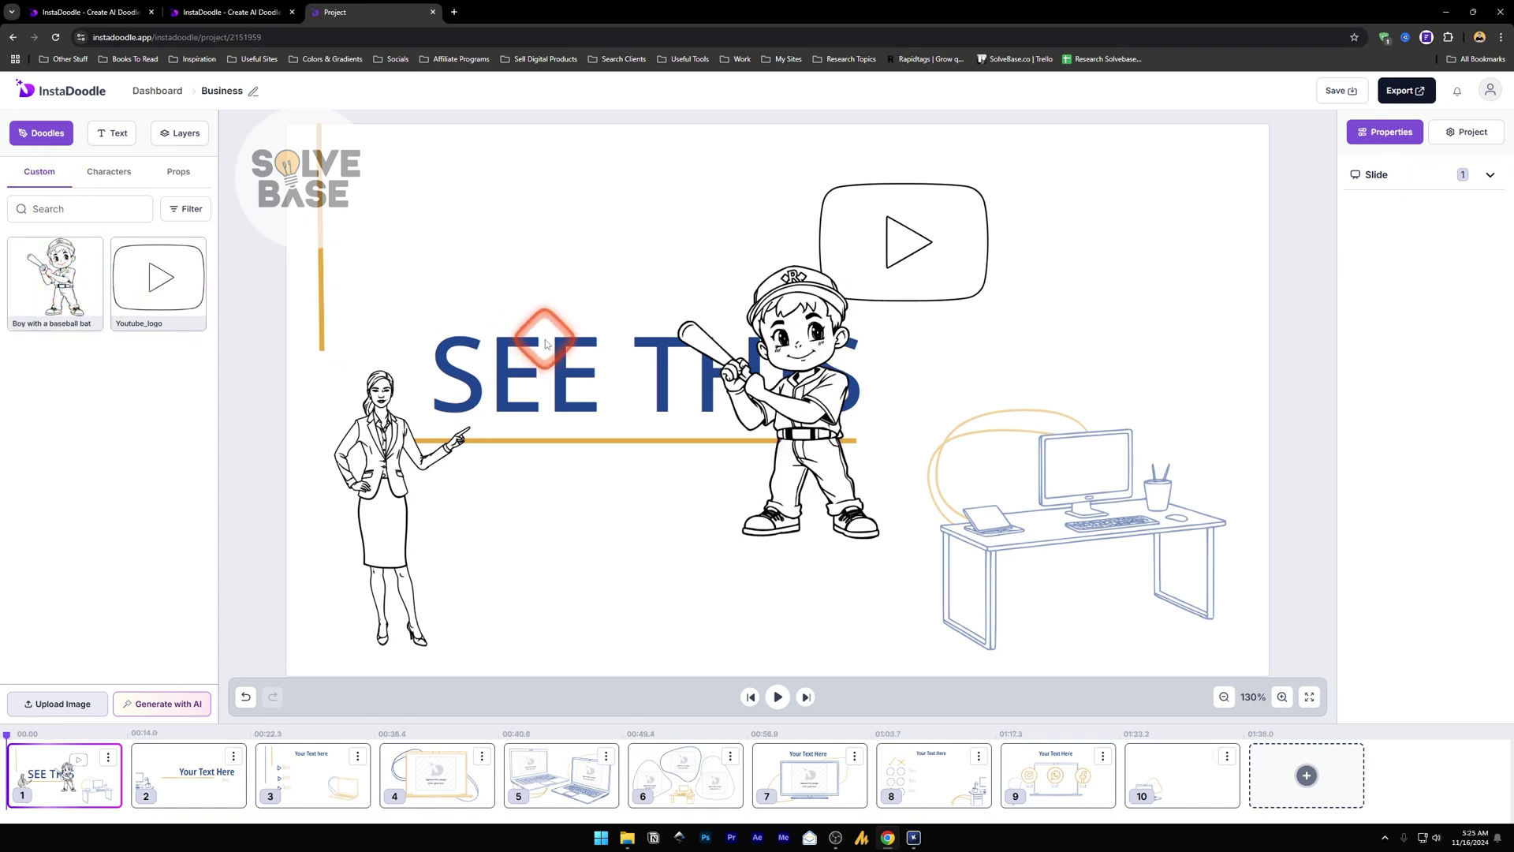
left_click(845, 426)
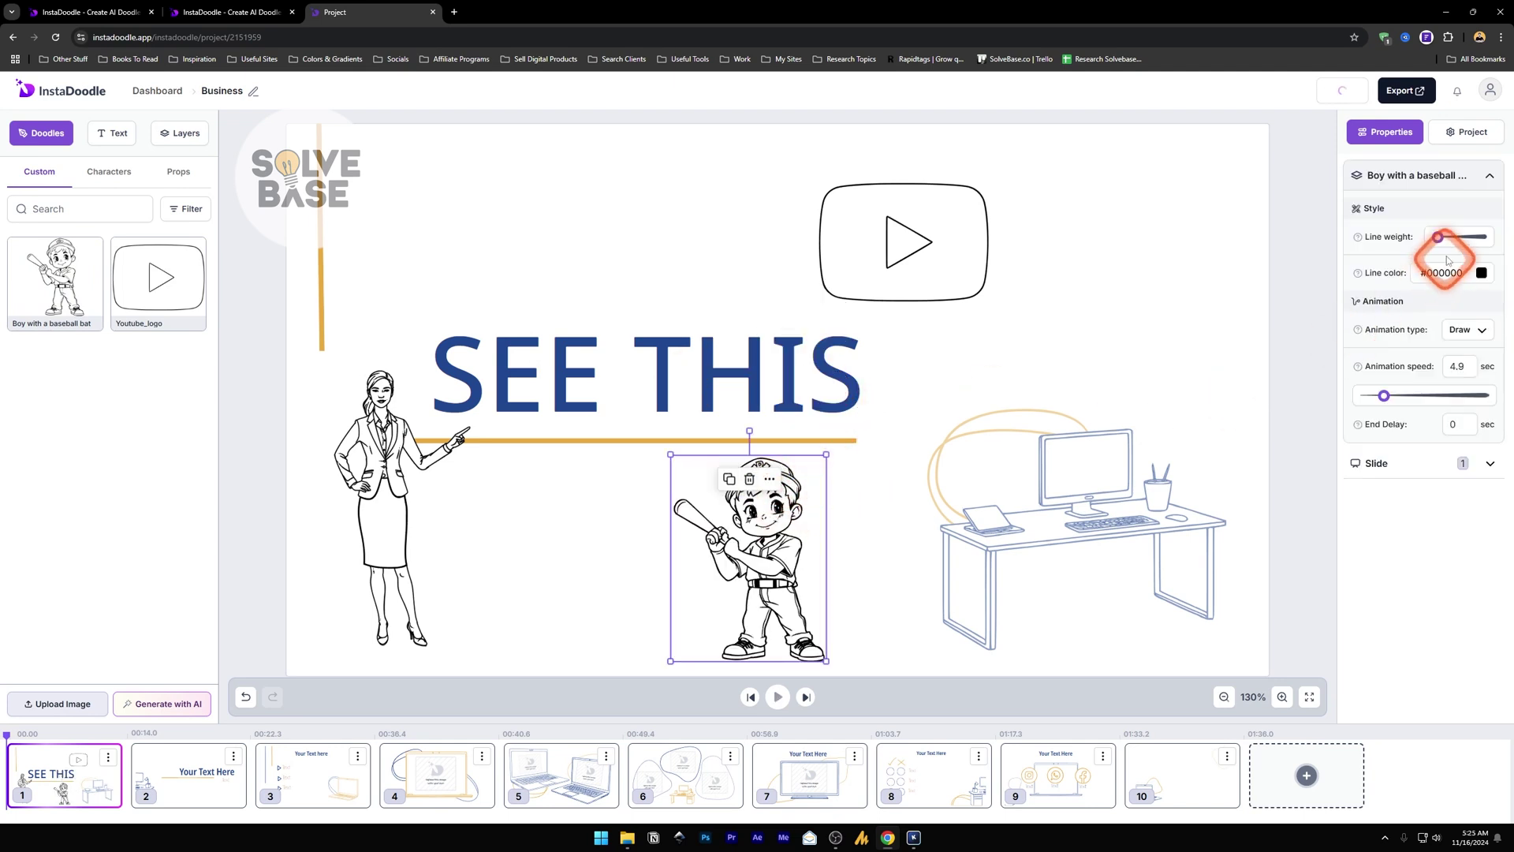
left_click(1402, 142)
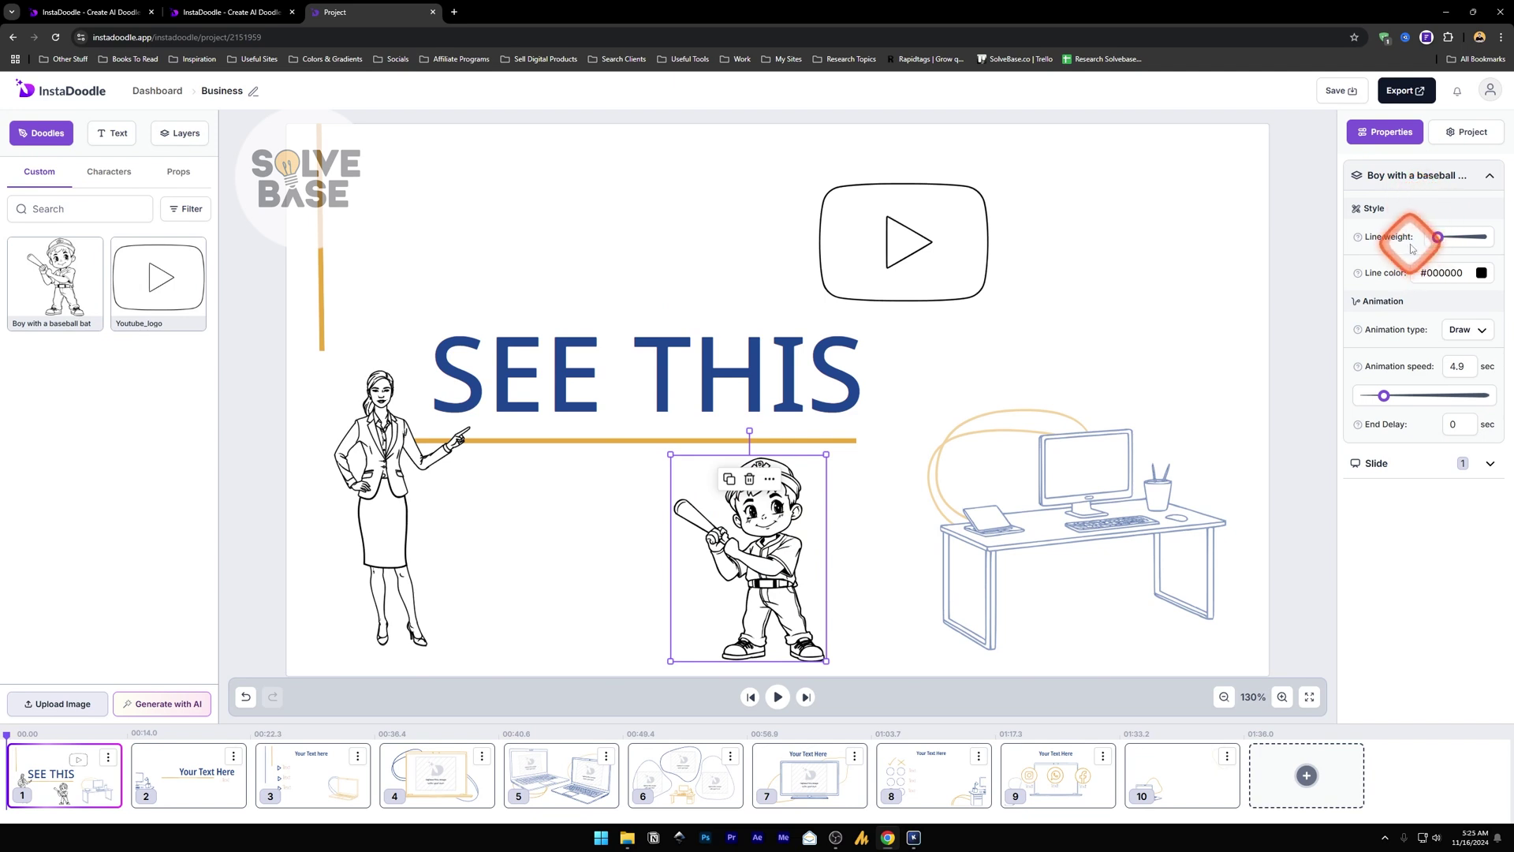
left_click(1472, 332)
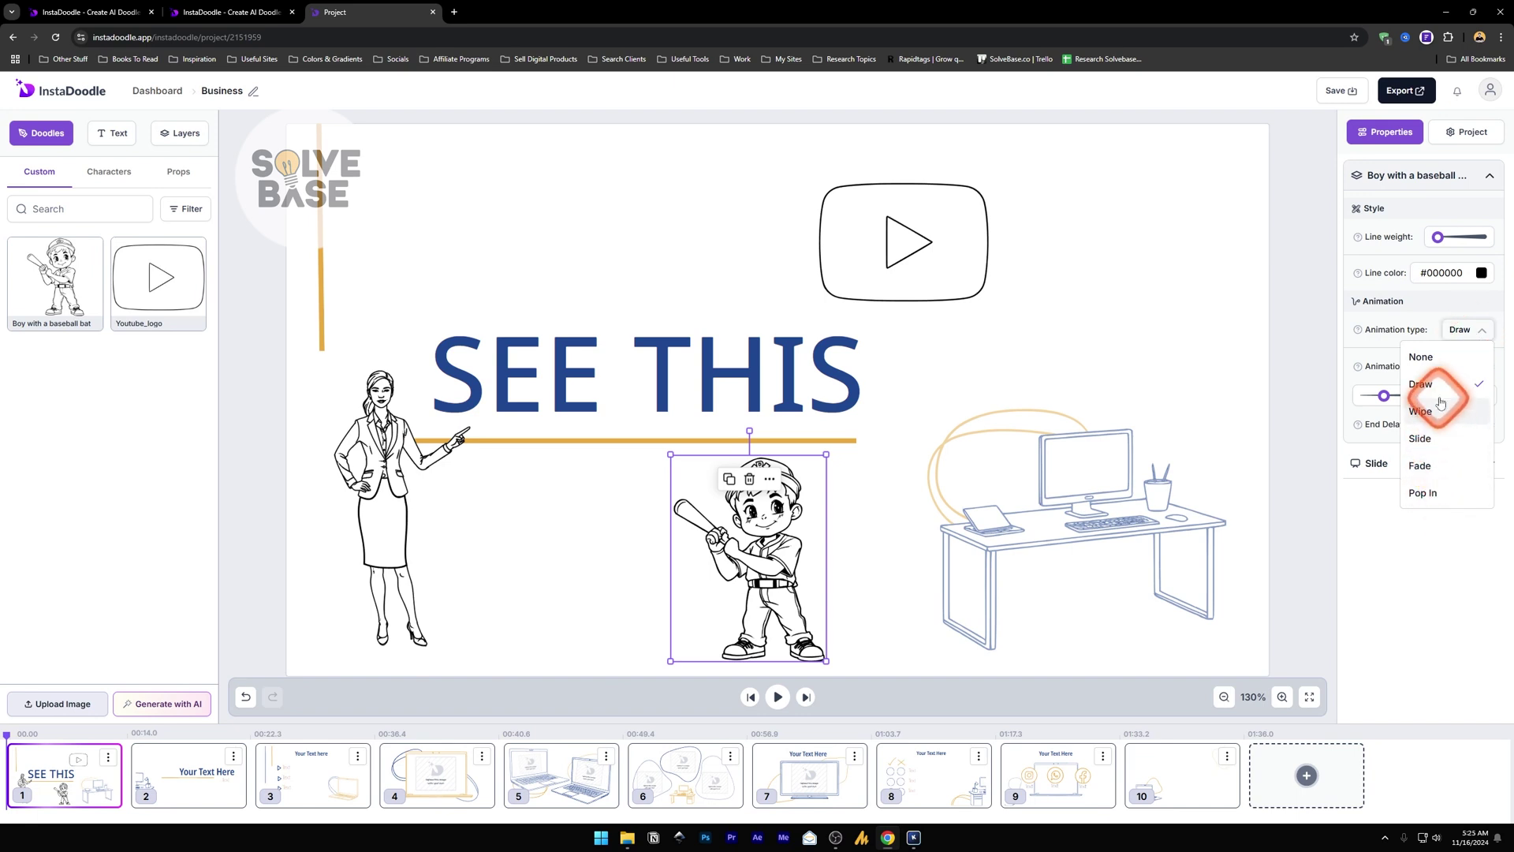
left_click(1467, 330)
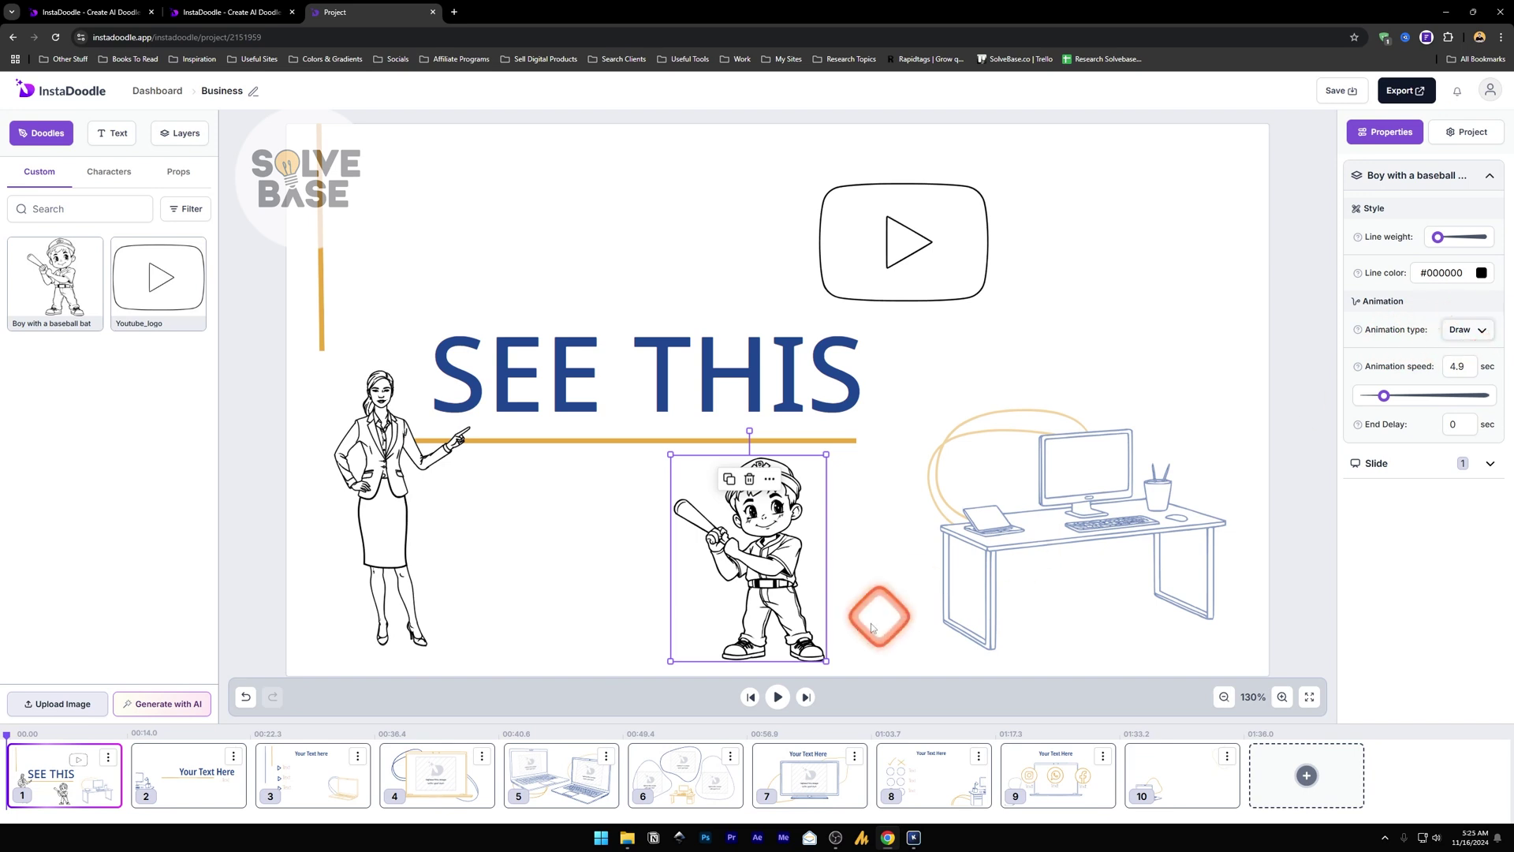
left_click(781, 699)
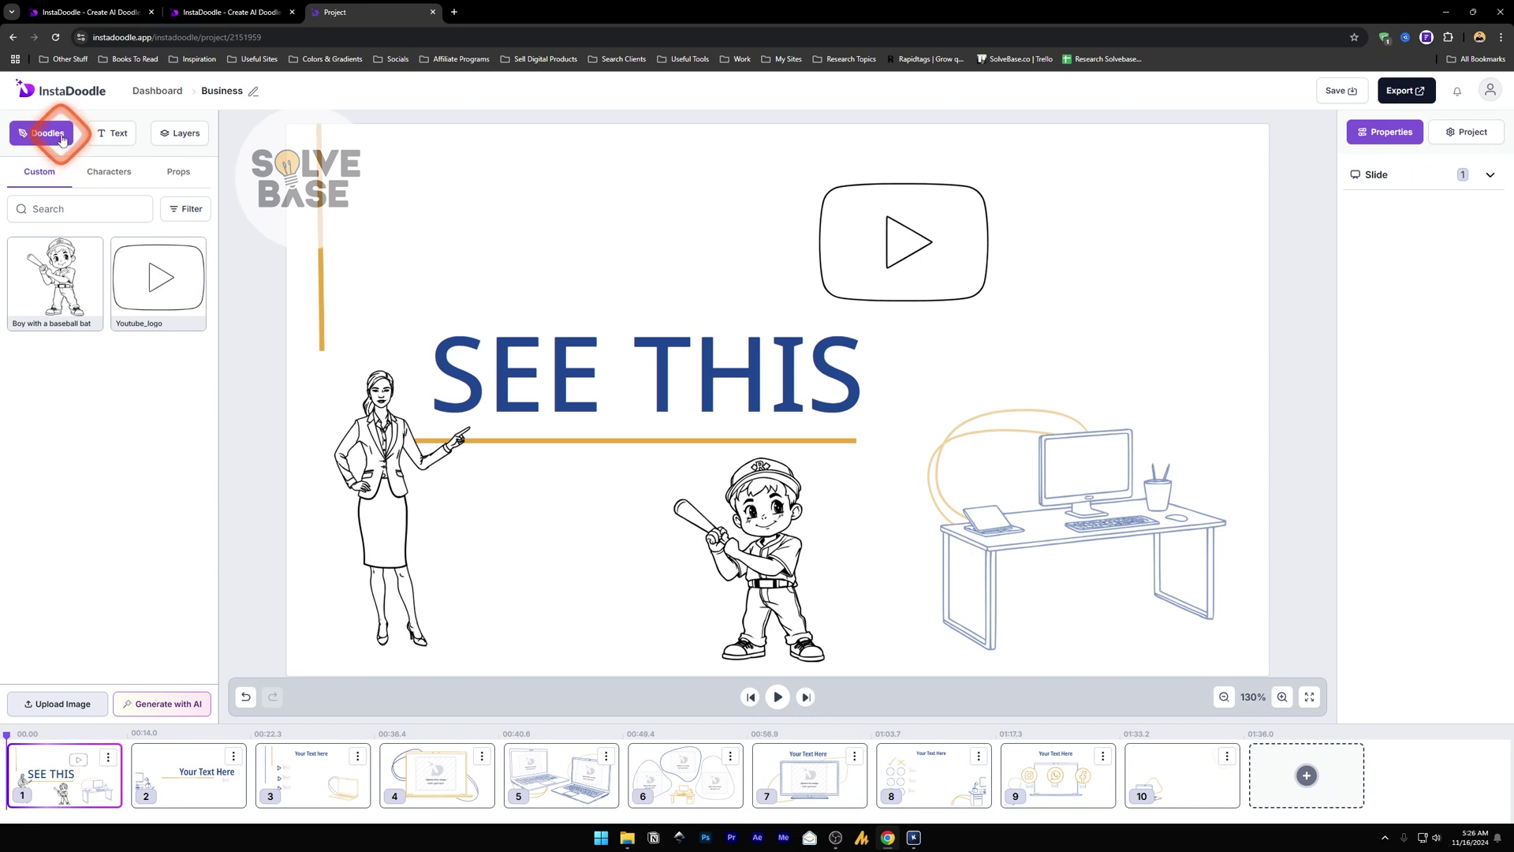
- Add a Gloria Hallelujah text line above SEE THIS and enlarge it to 58 px
left_click(118, 135)
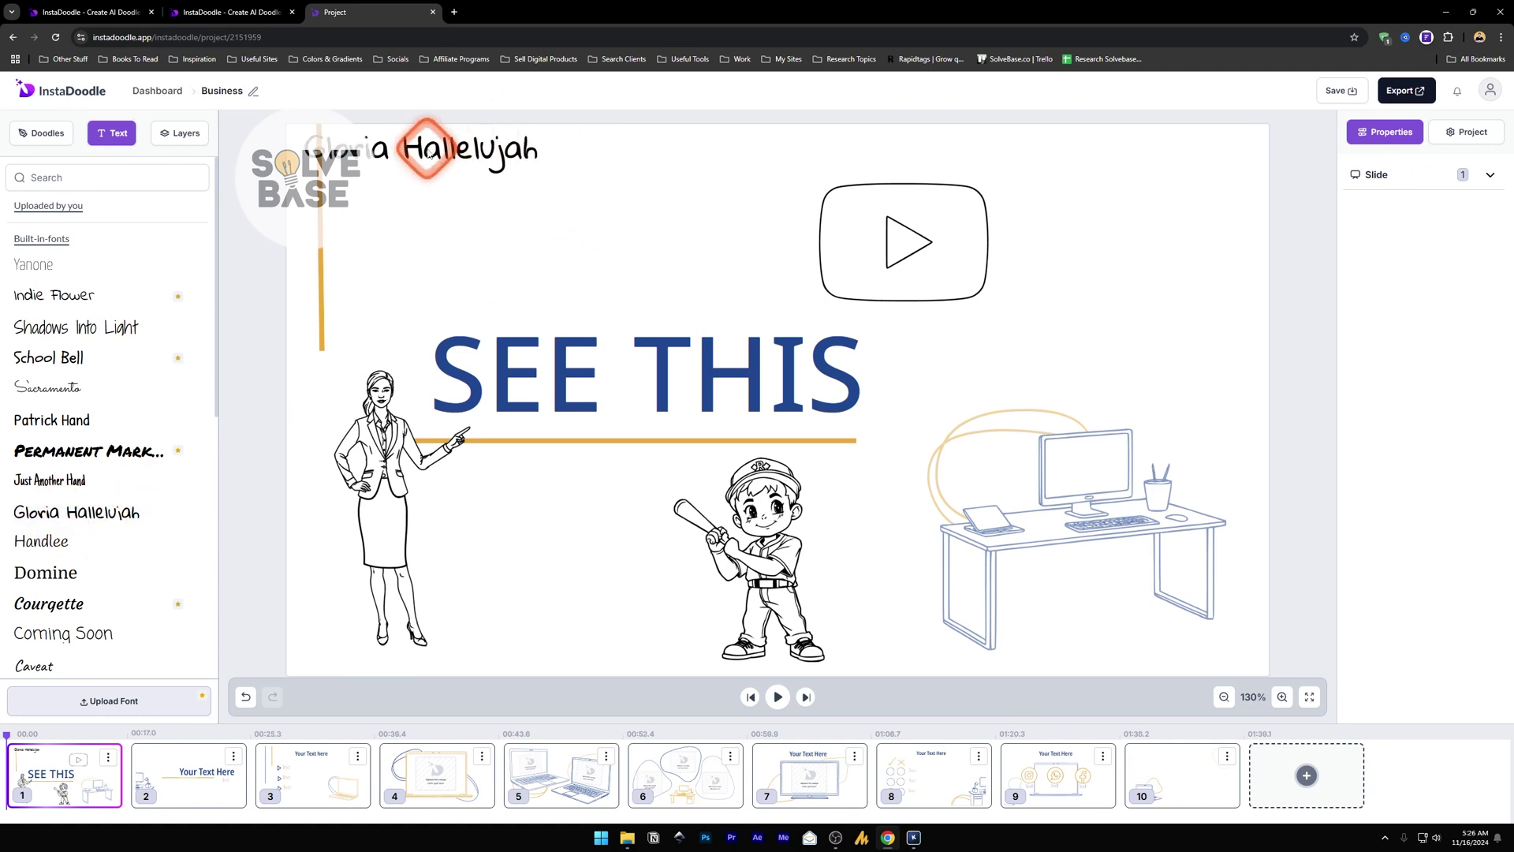
left_click_drag(441, 154, 586, 270)
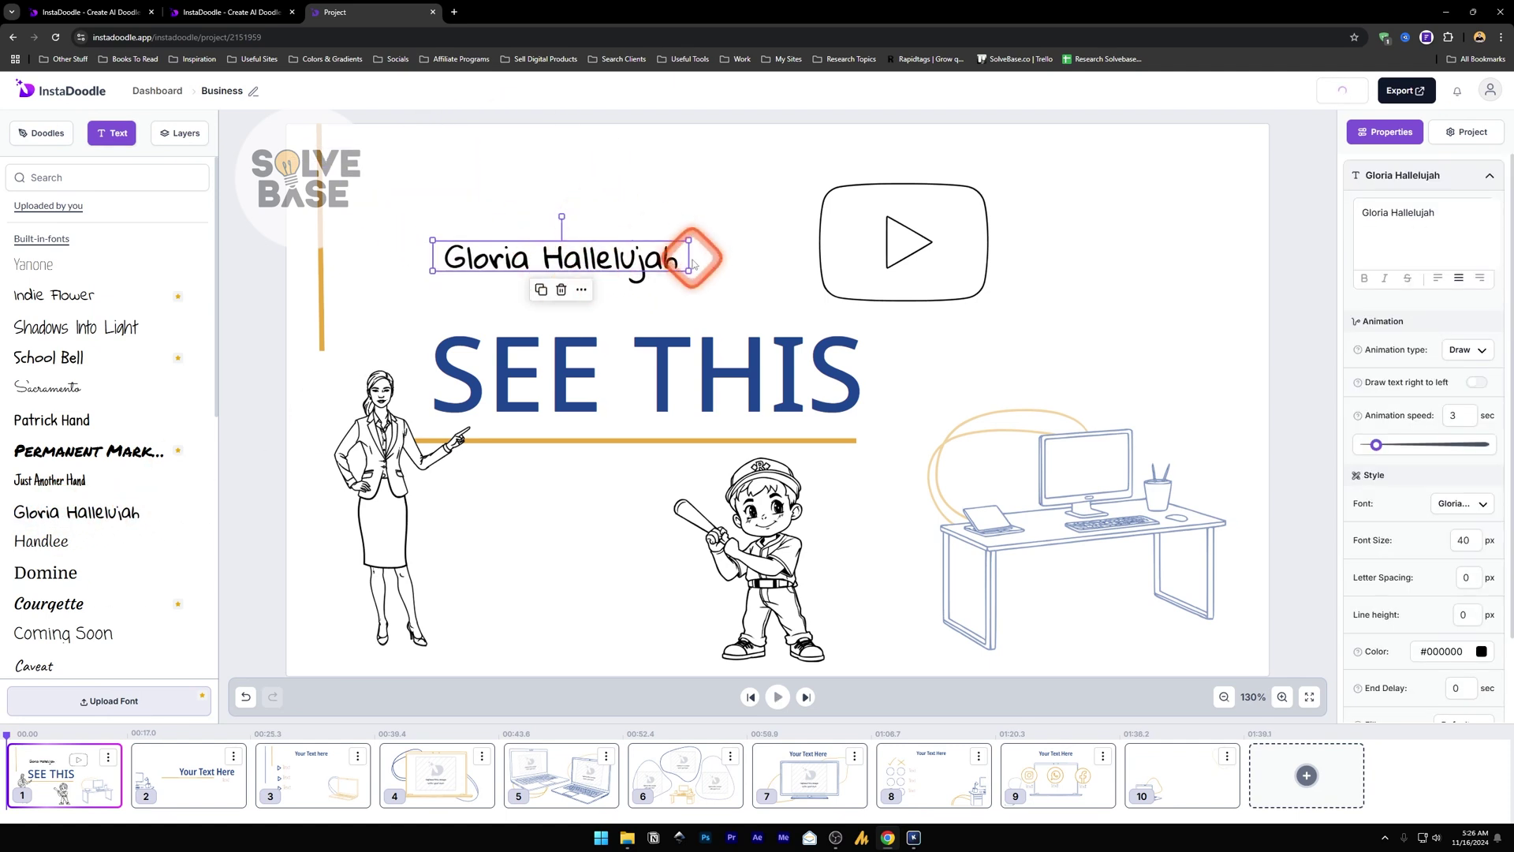
left_click_drag(689, 241, 787, 243)
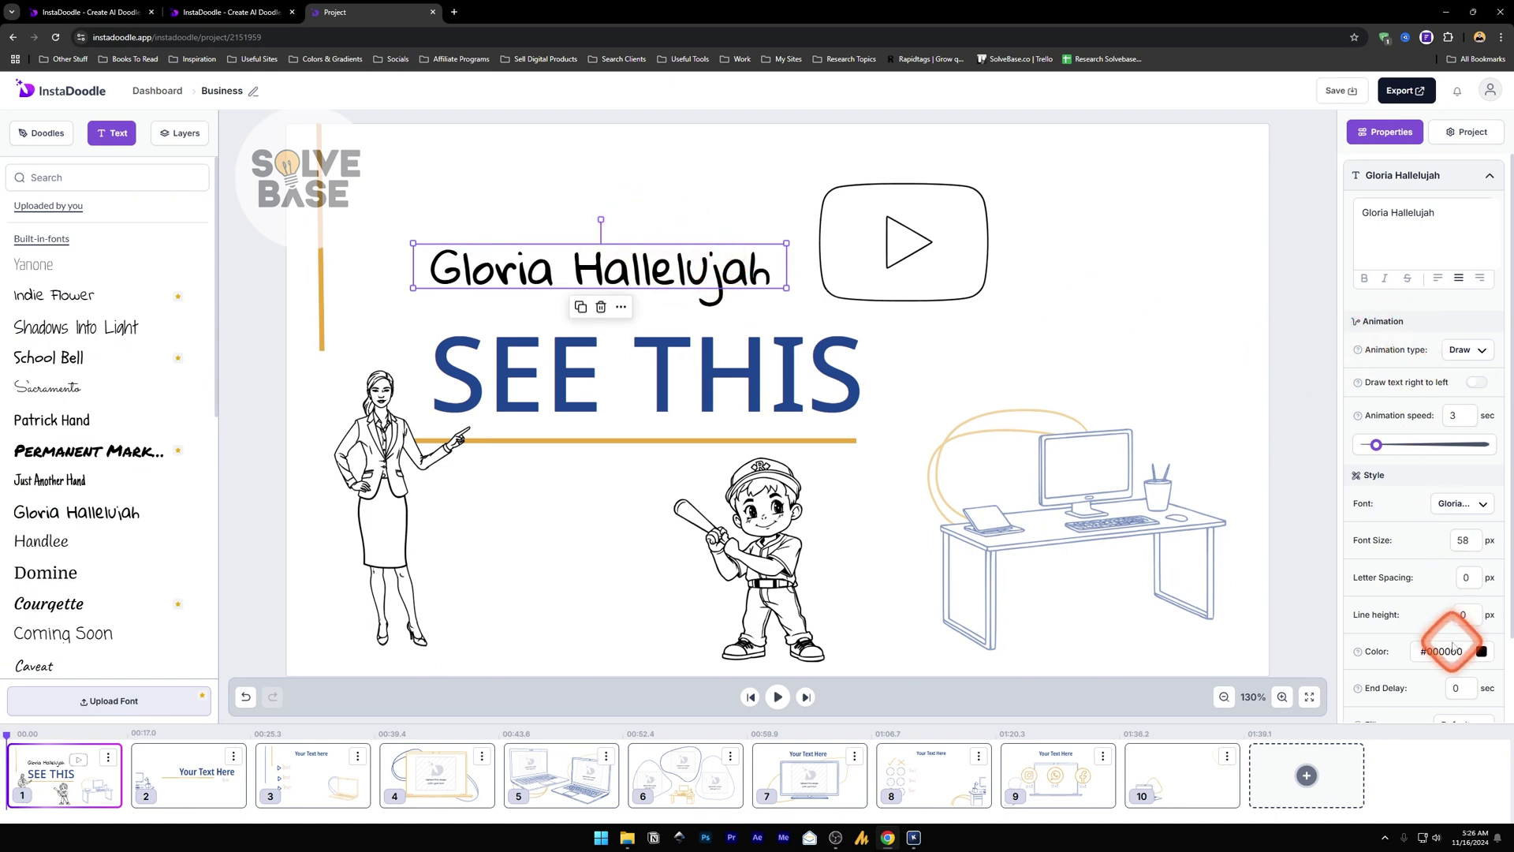
left_click(186, 135)
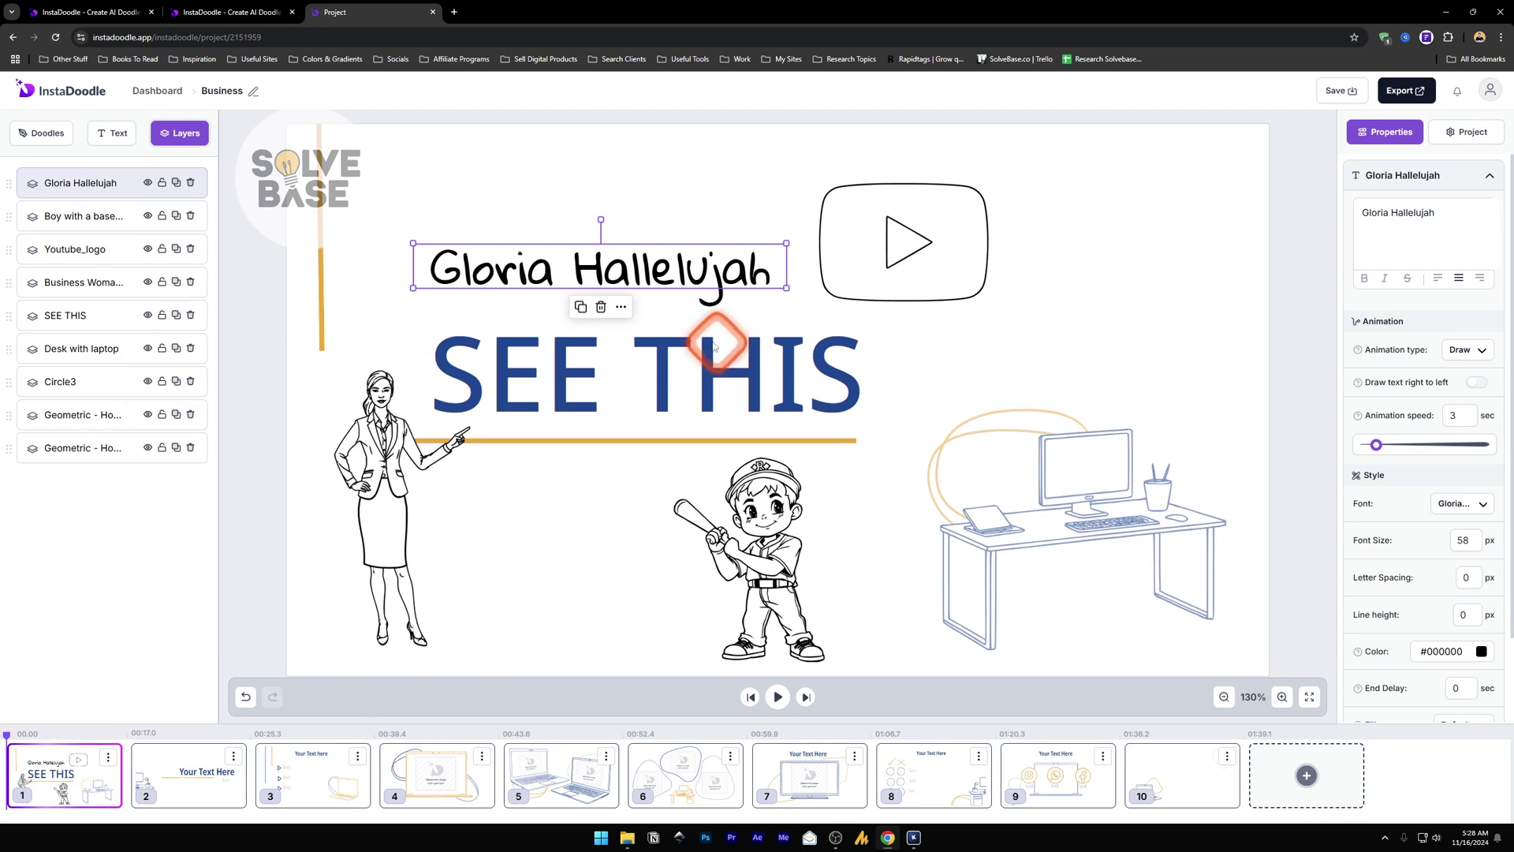
- Switch to slide 2 and back, then drag the YouTube logo down onto the baseball boy
left_click(190, 782)
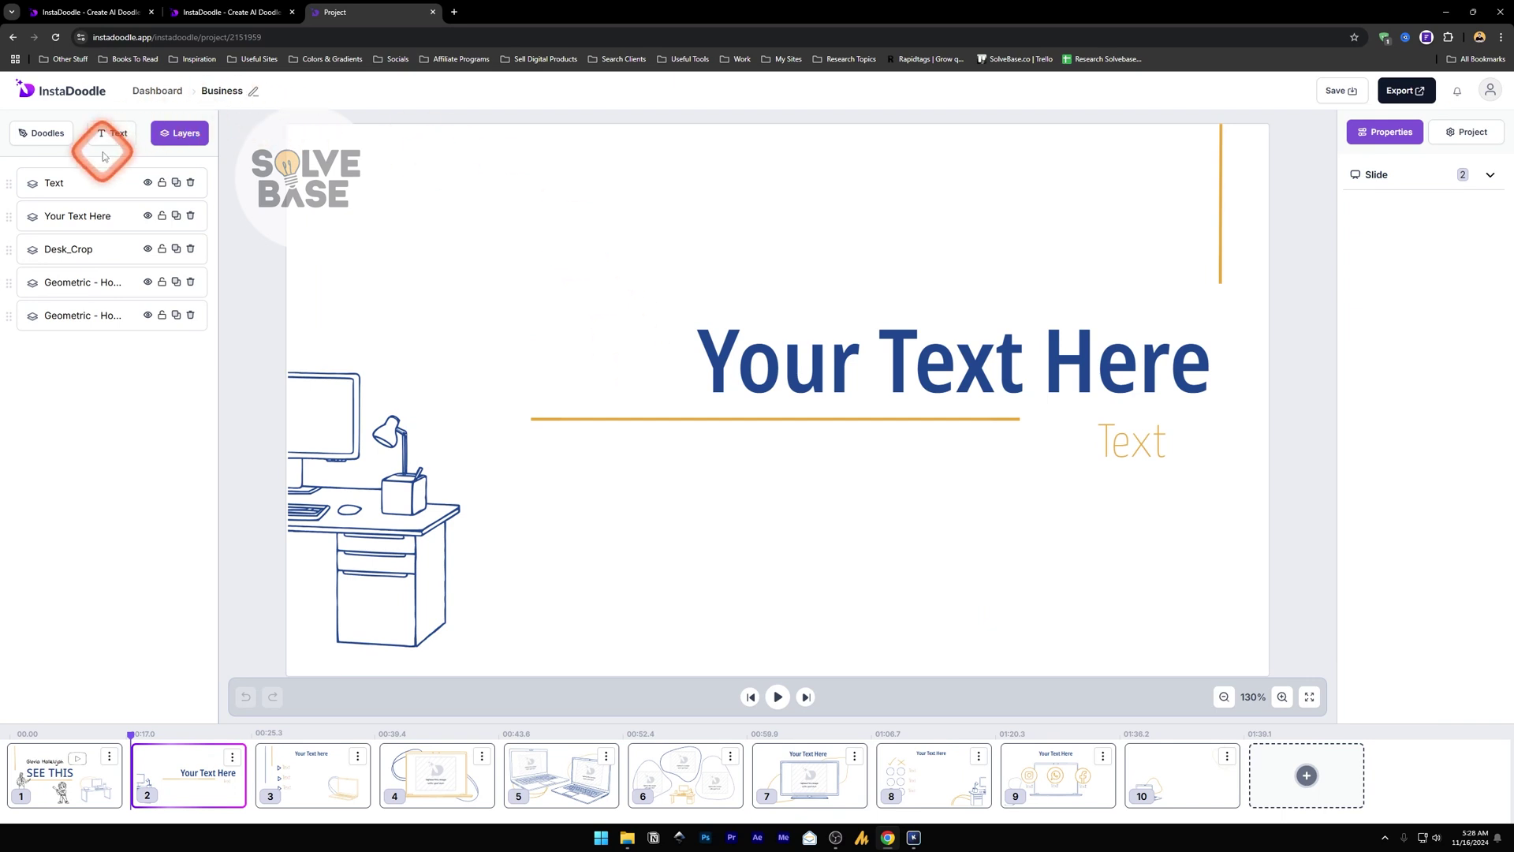
left_click(35, 781)
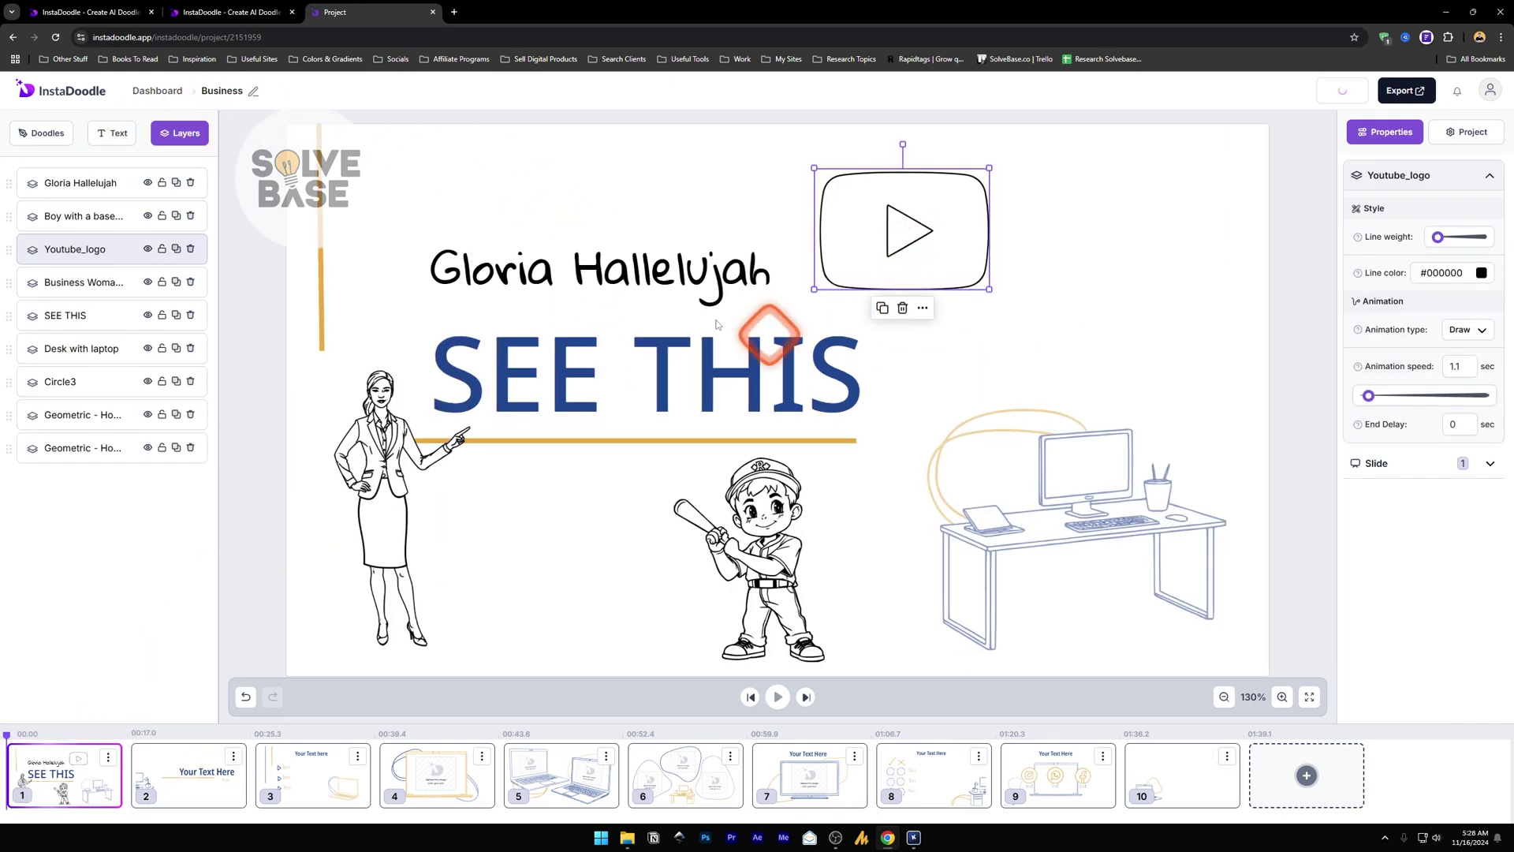
left_click(915, 241)
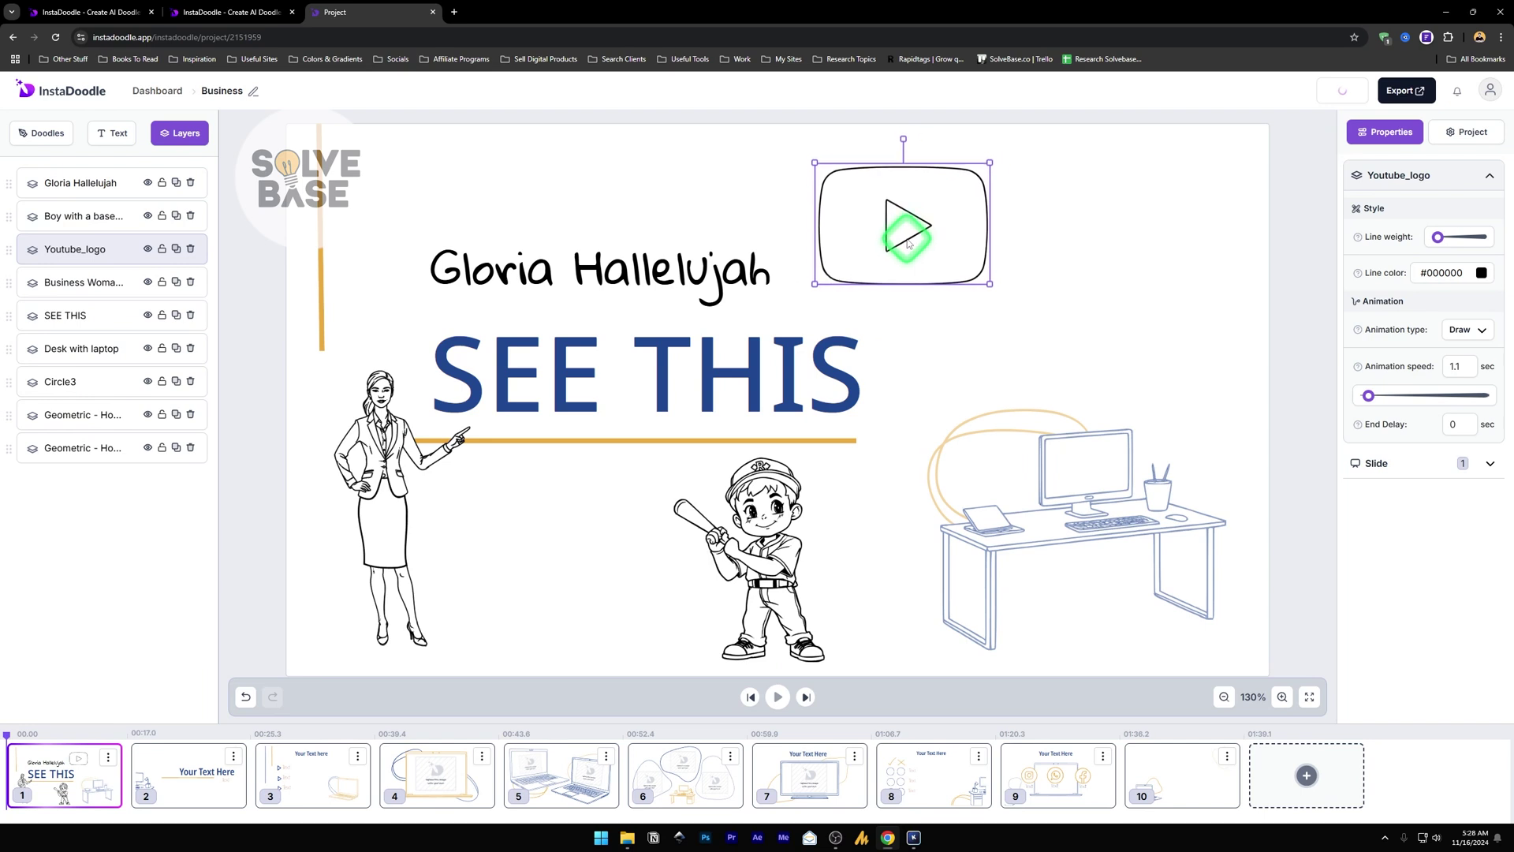
left_click_drag(915, 241, 780, 556)
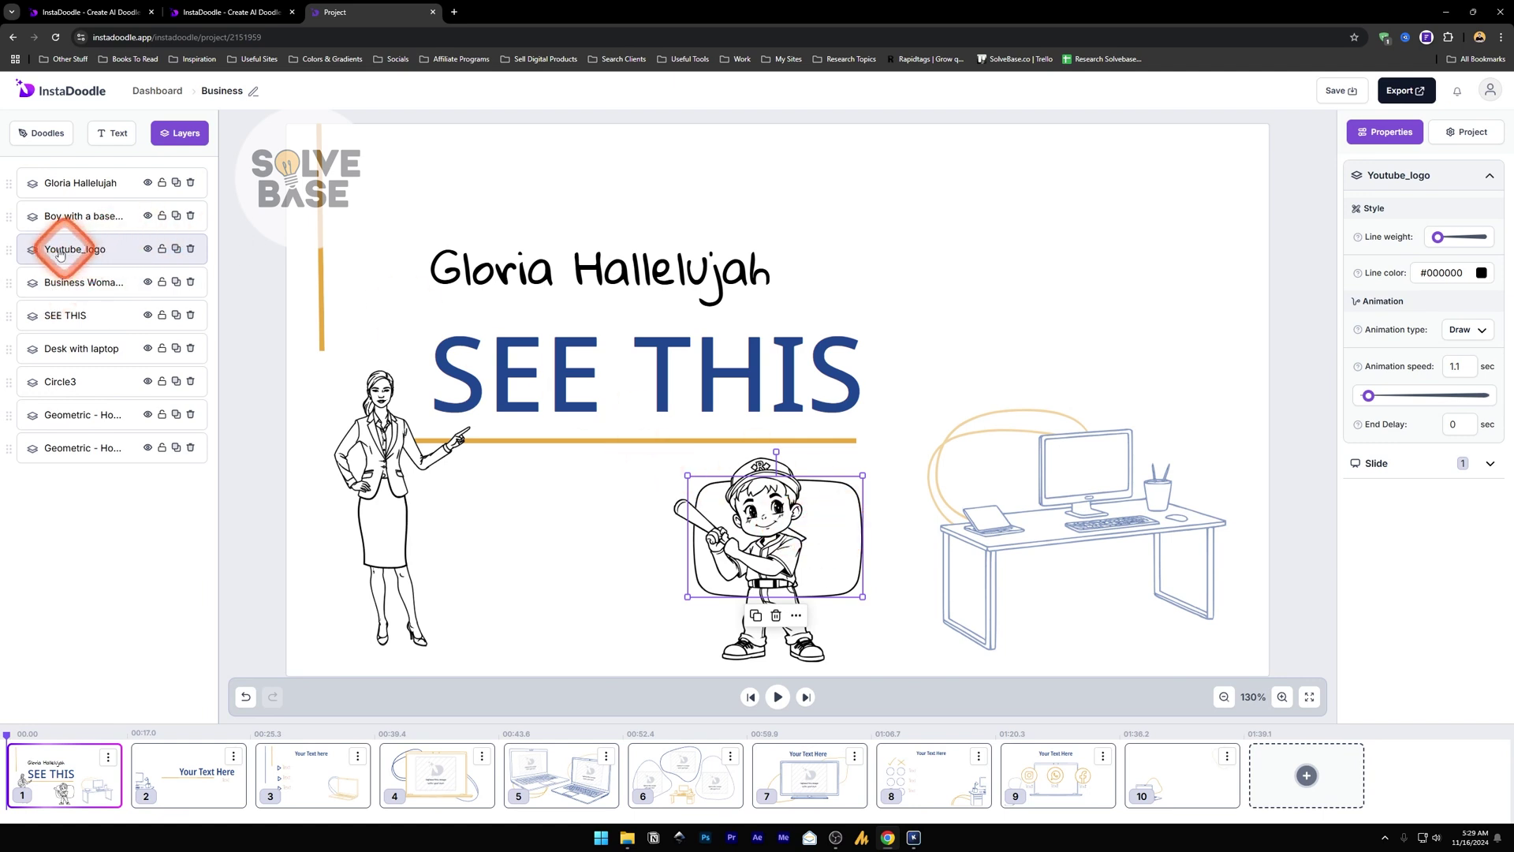
- Move the Youtube_logo layer to the top, toggle its visibility, then lock and duplicate it
left_click(70, 281)
left_click(79, 250)
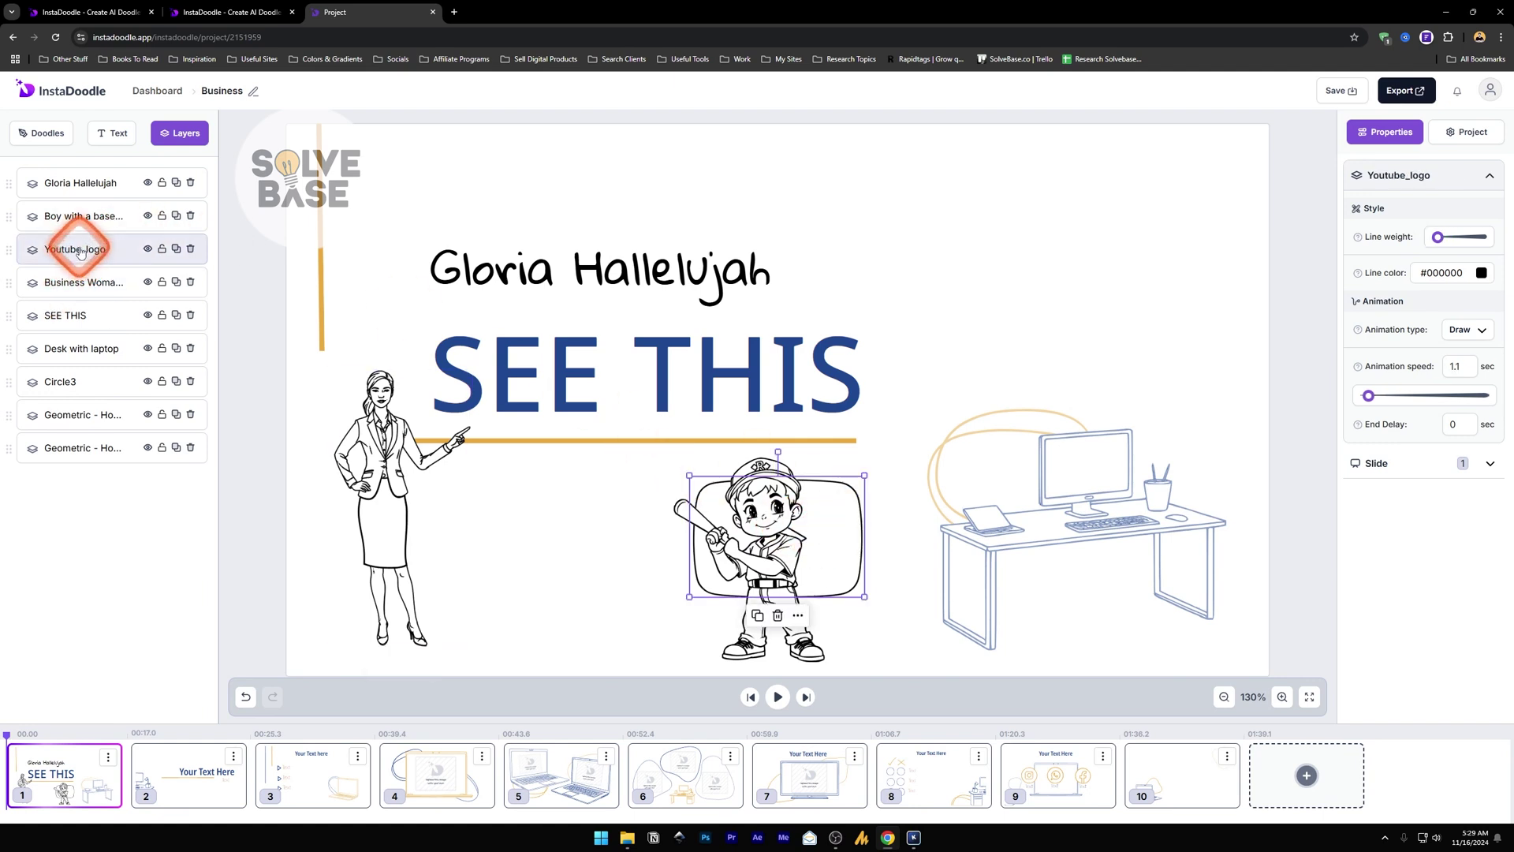
left_click_drag(69, 255, 74, 218)
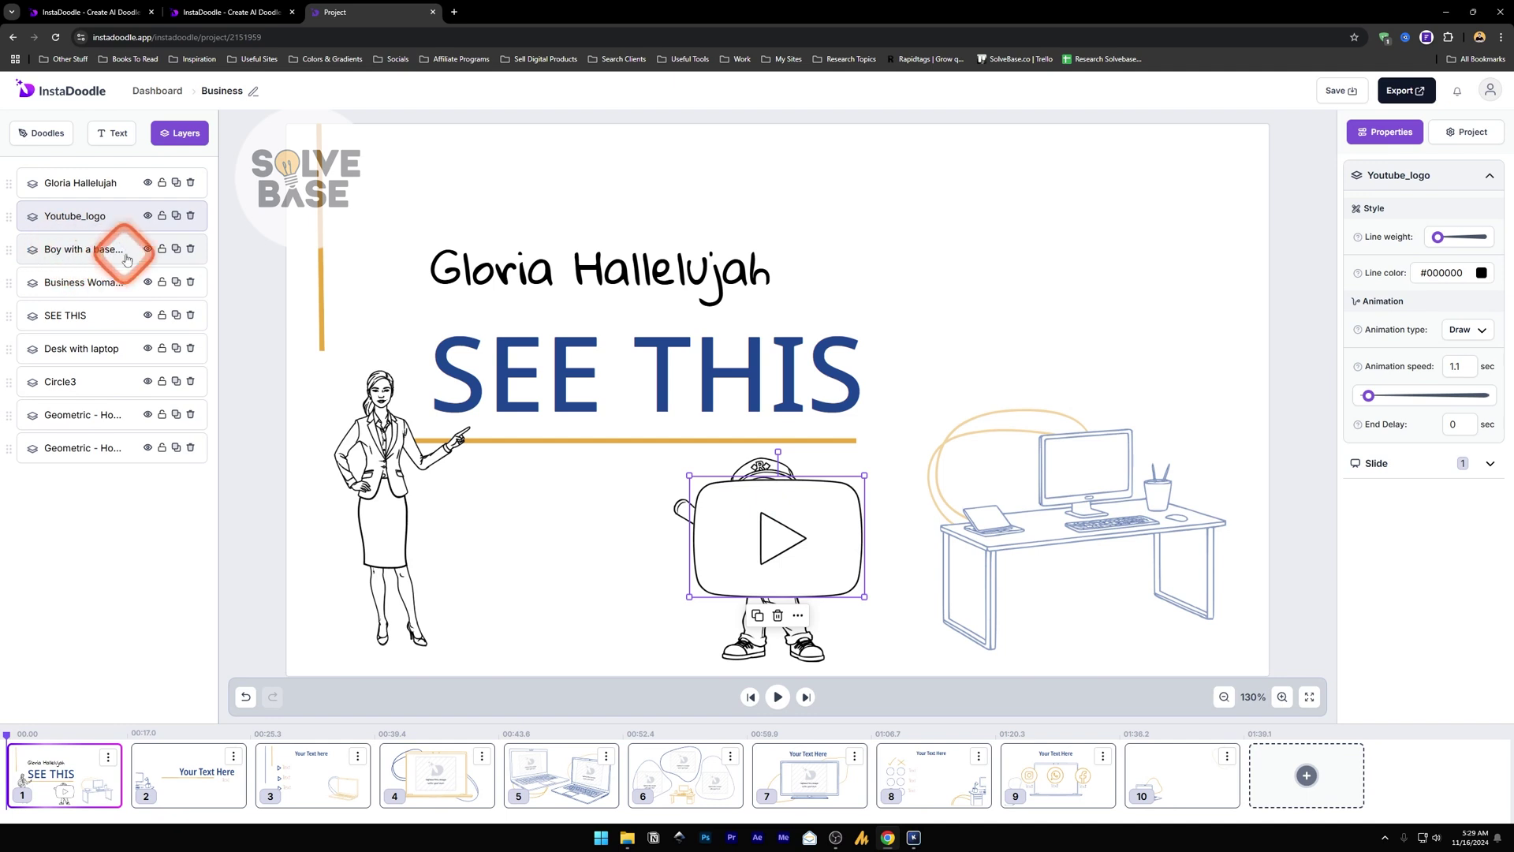
left_click(148, 216)
left_click(148, 216)
left_click(163, 219)
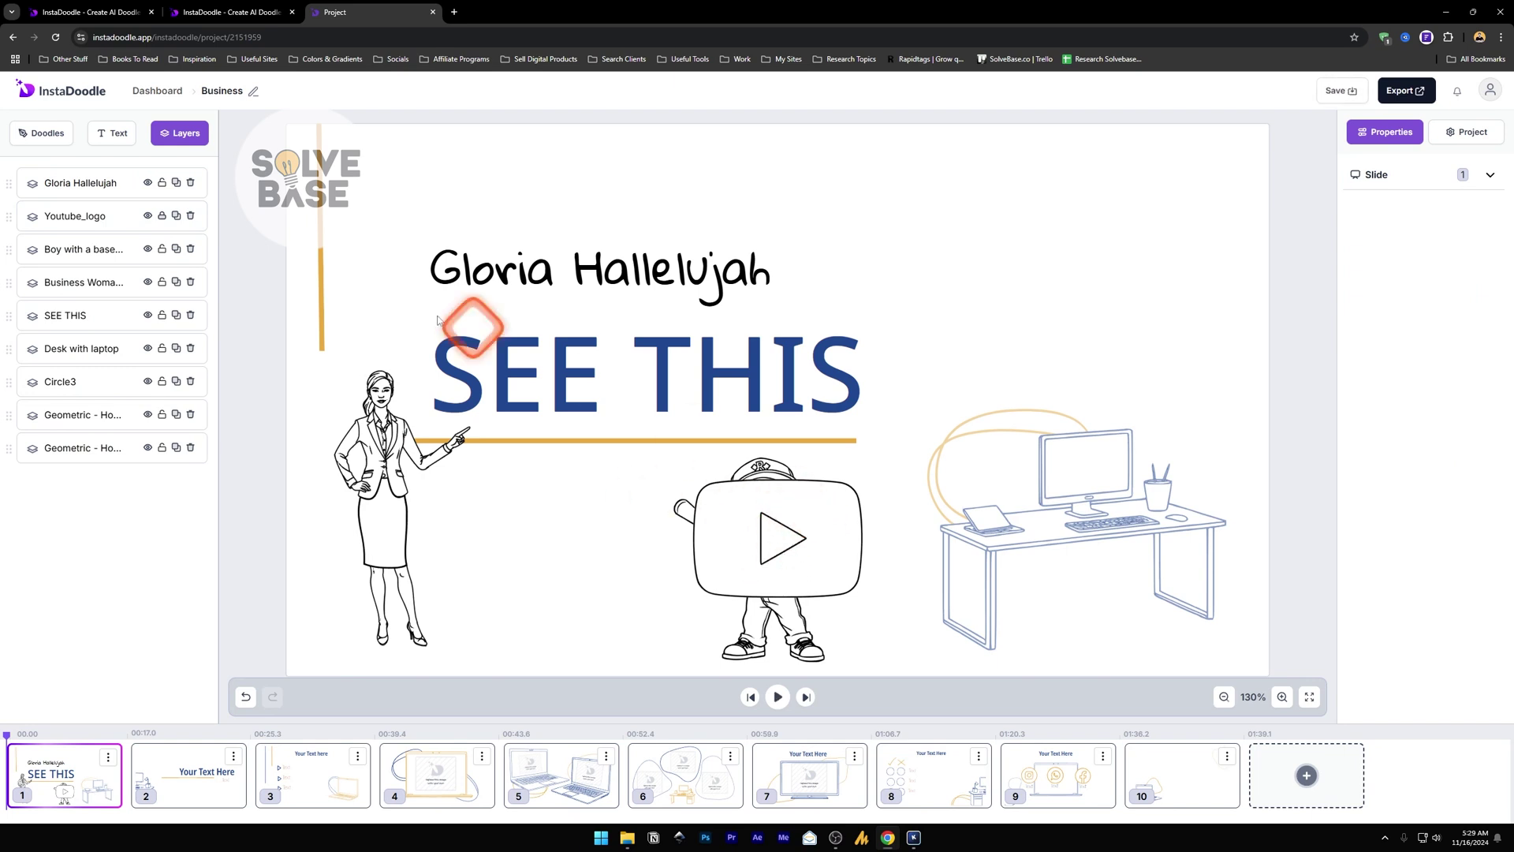
left_click(175, 218)
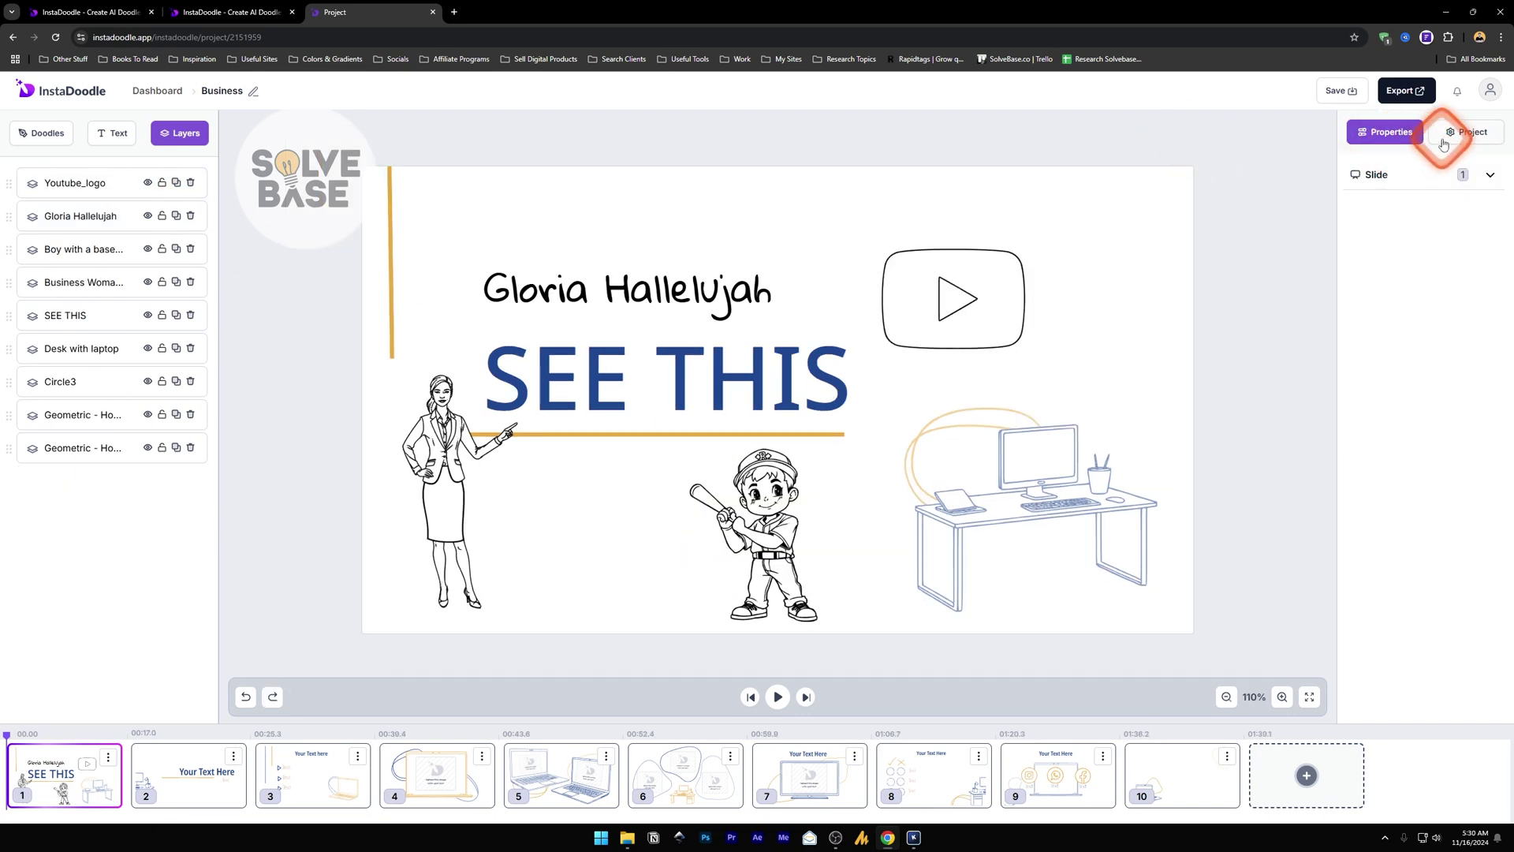
- Set the project's drawing hand to Female White - Bare in the Hands settings
left_click(1454, 141)
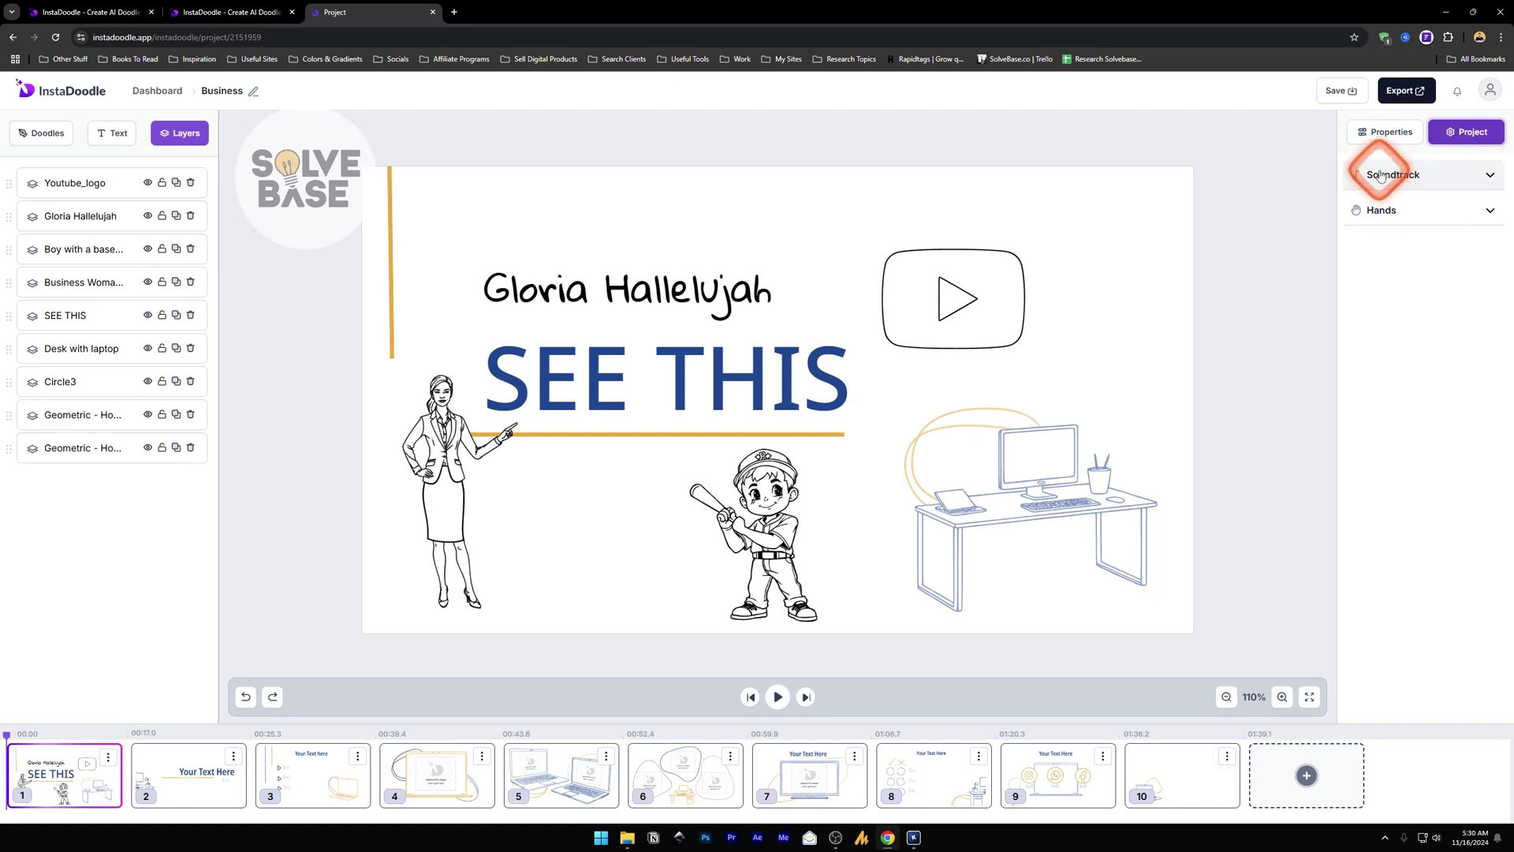
left_click(1477, 176)
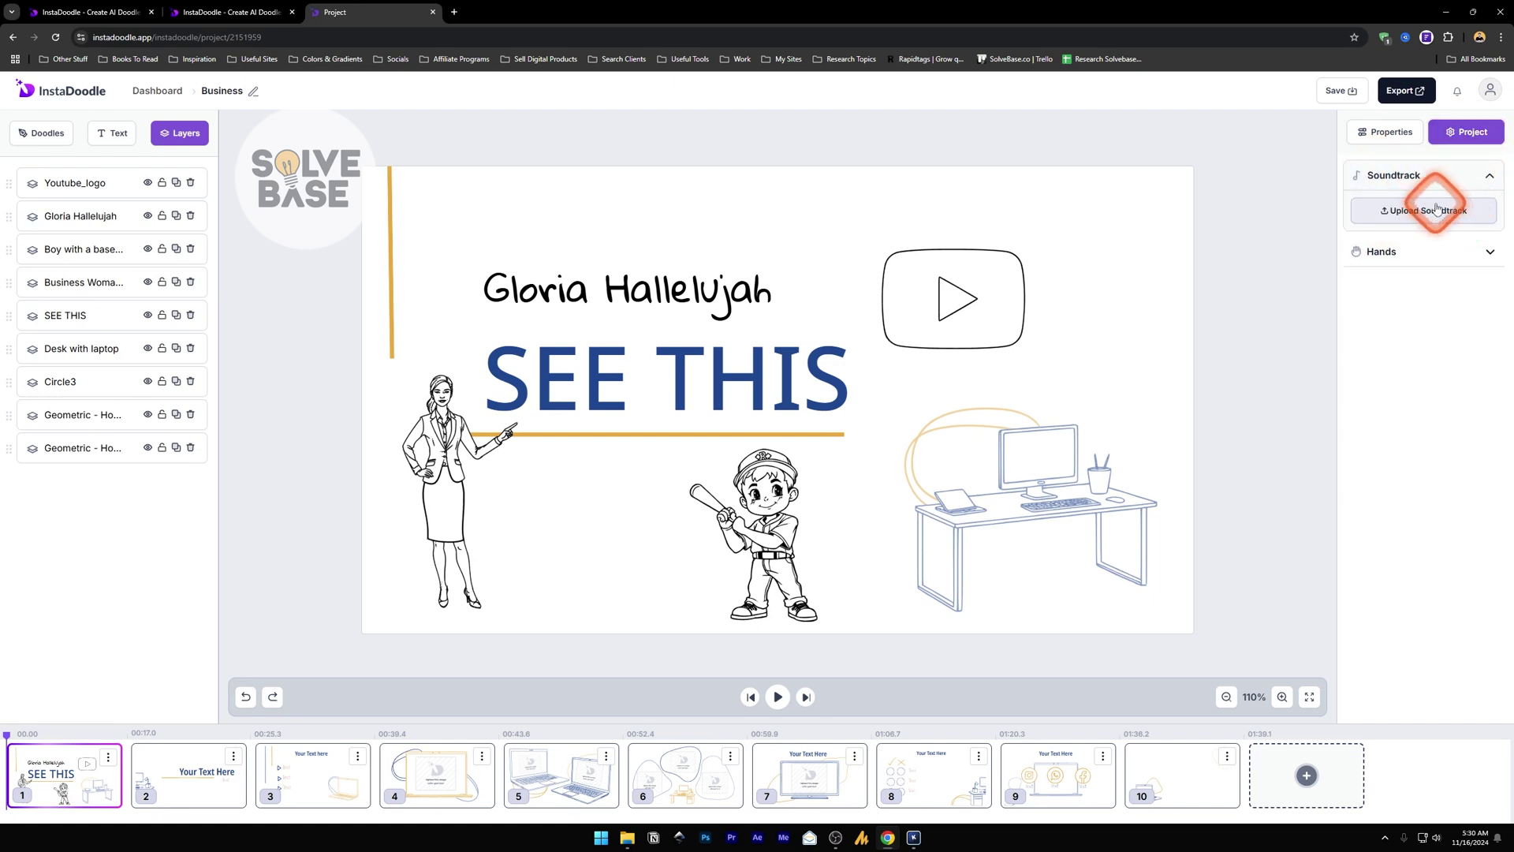
left_click(1490, 178)
left_click(1486, 211)
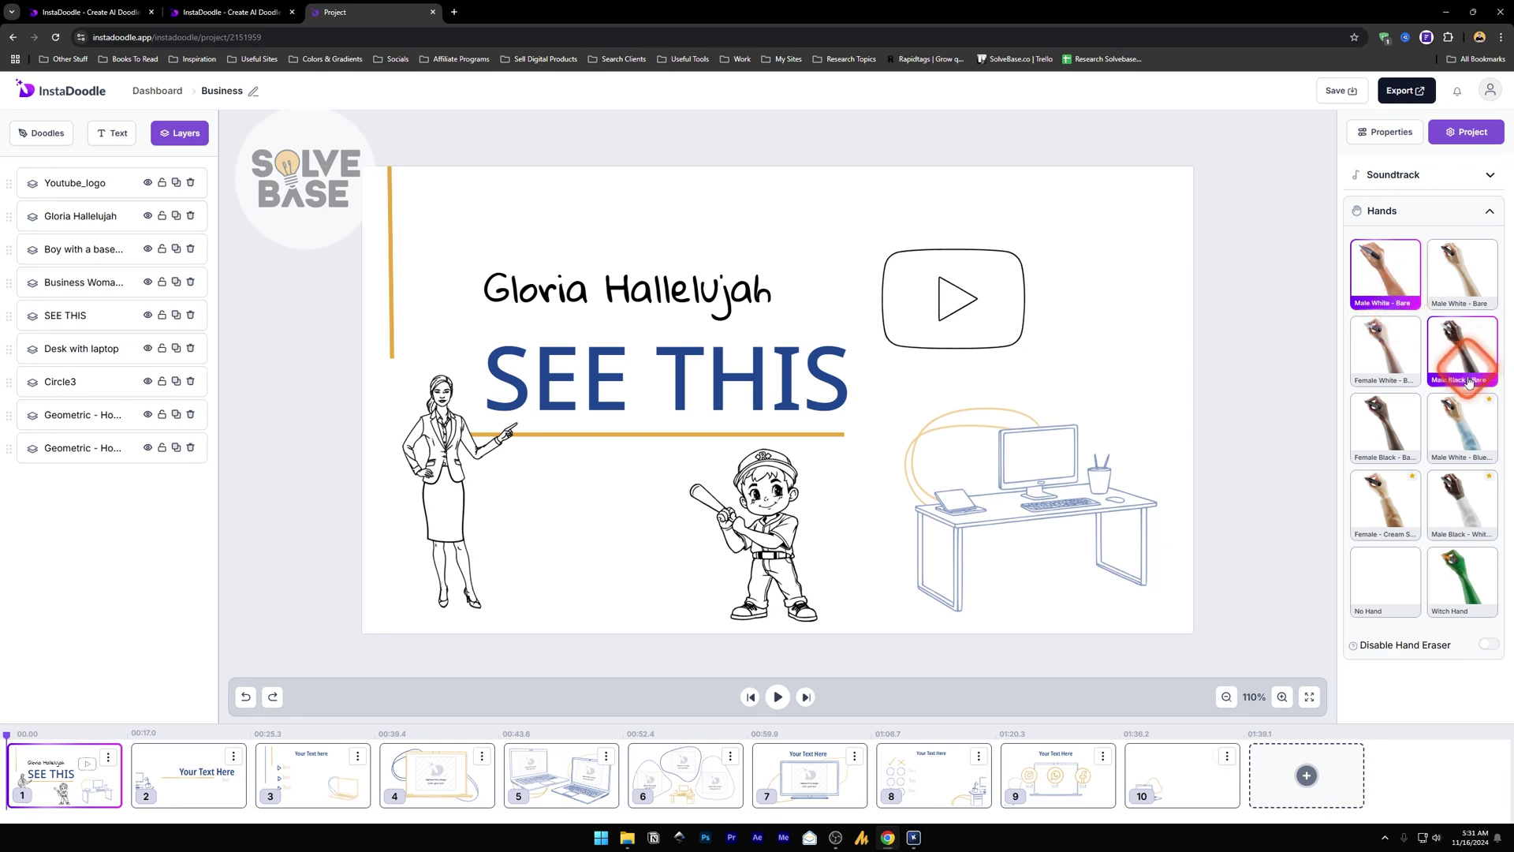
left_click(1392, 343)
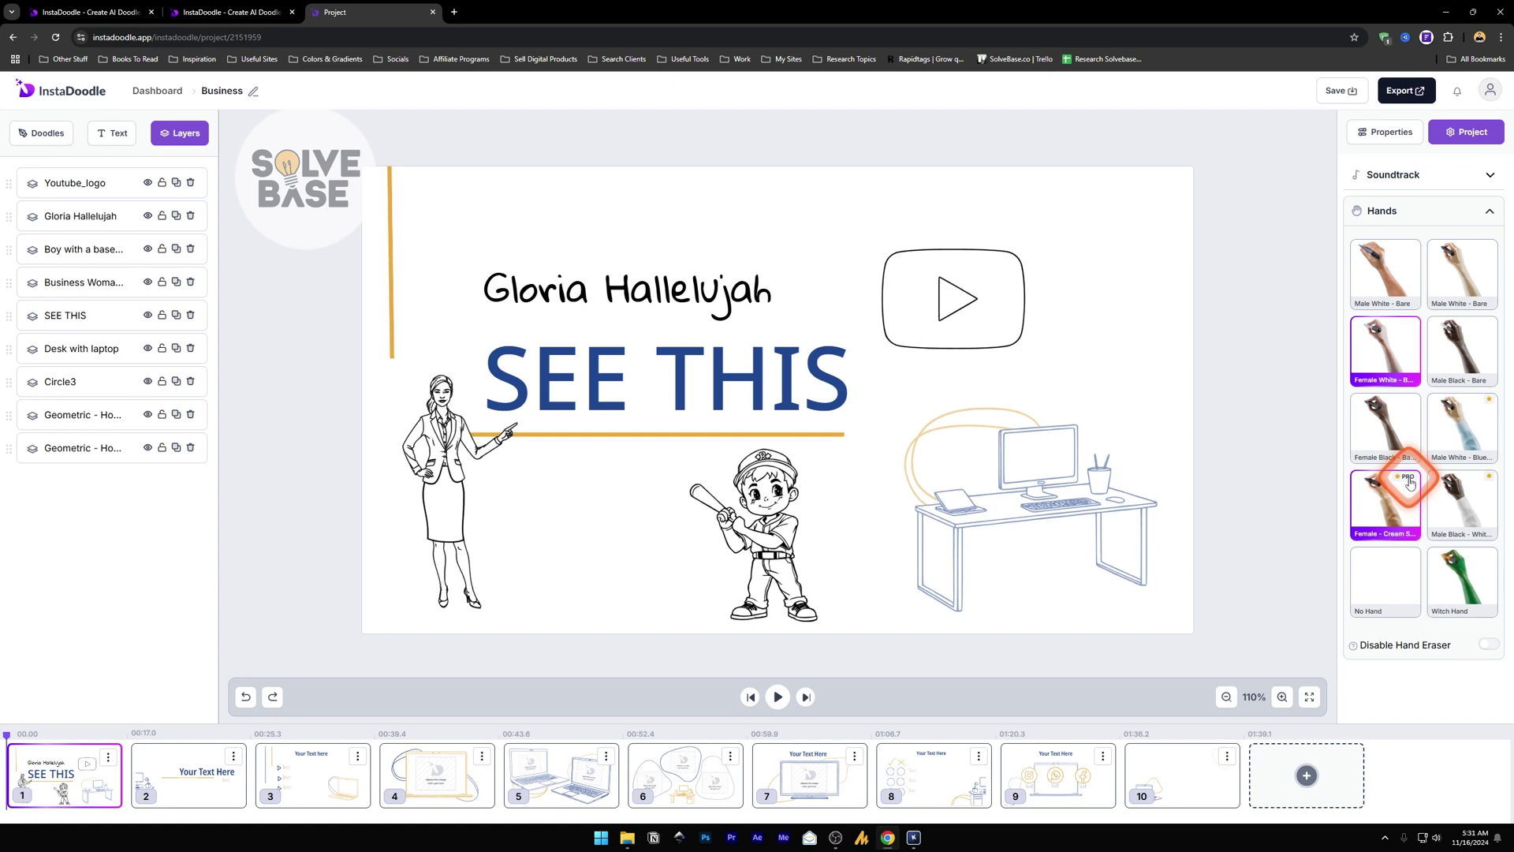
left_click(1463, 593)
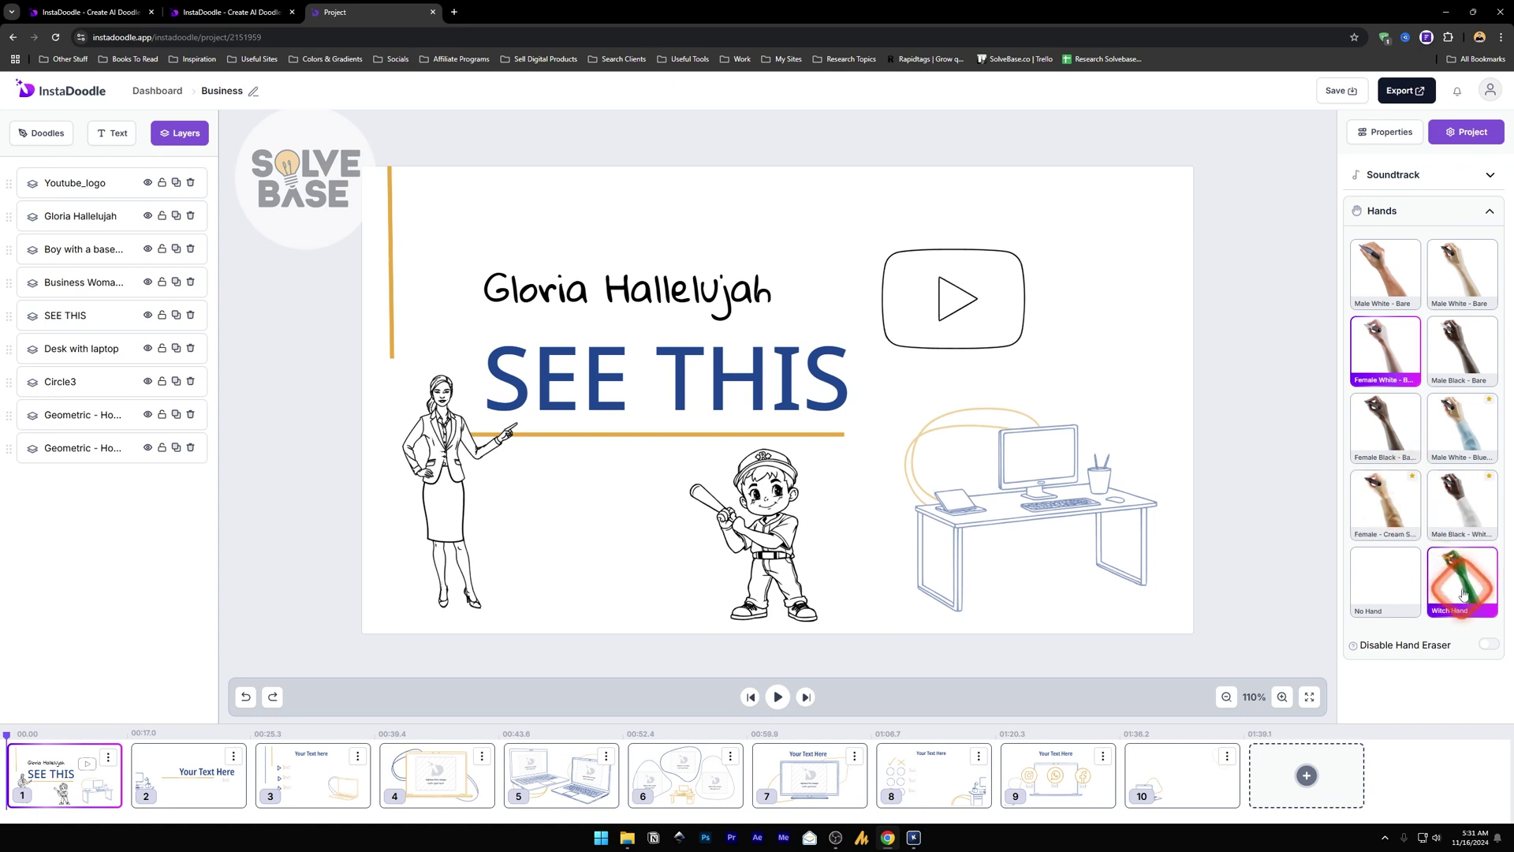
left_click(777, 697)
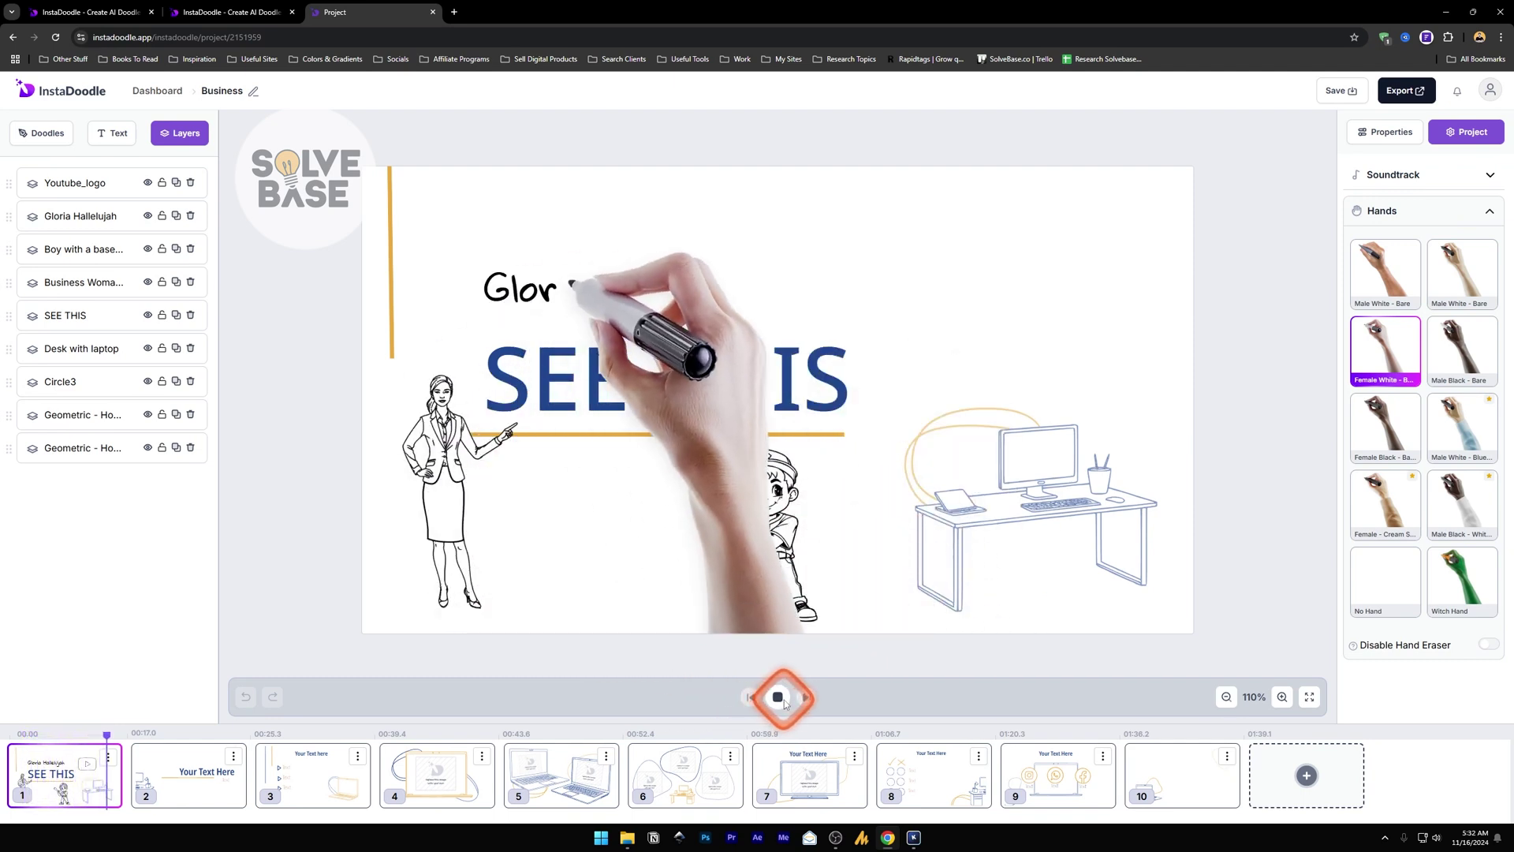
left_click(778, 697)
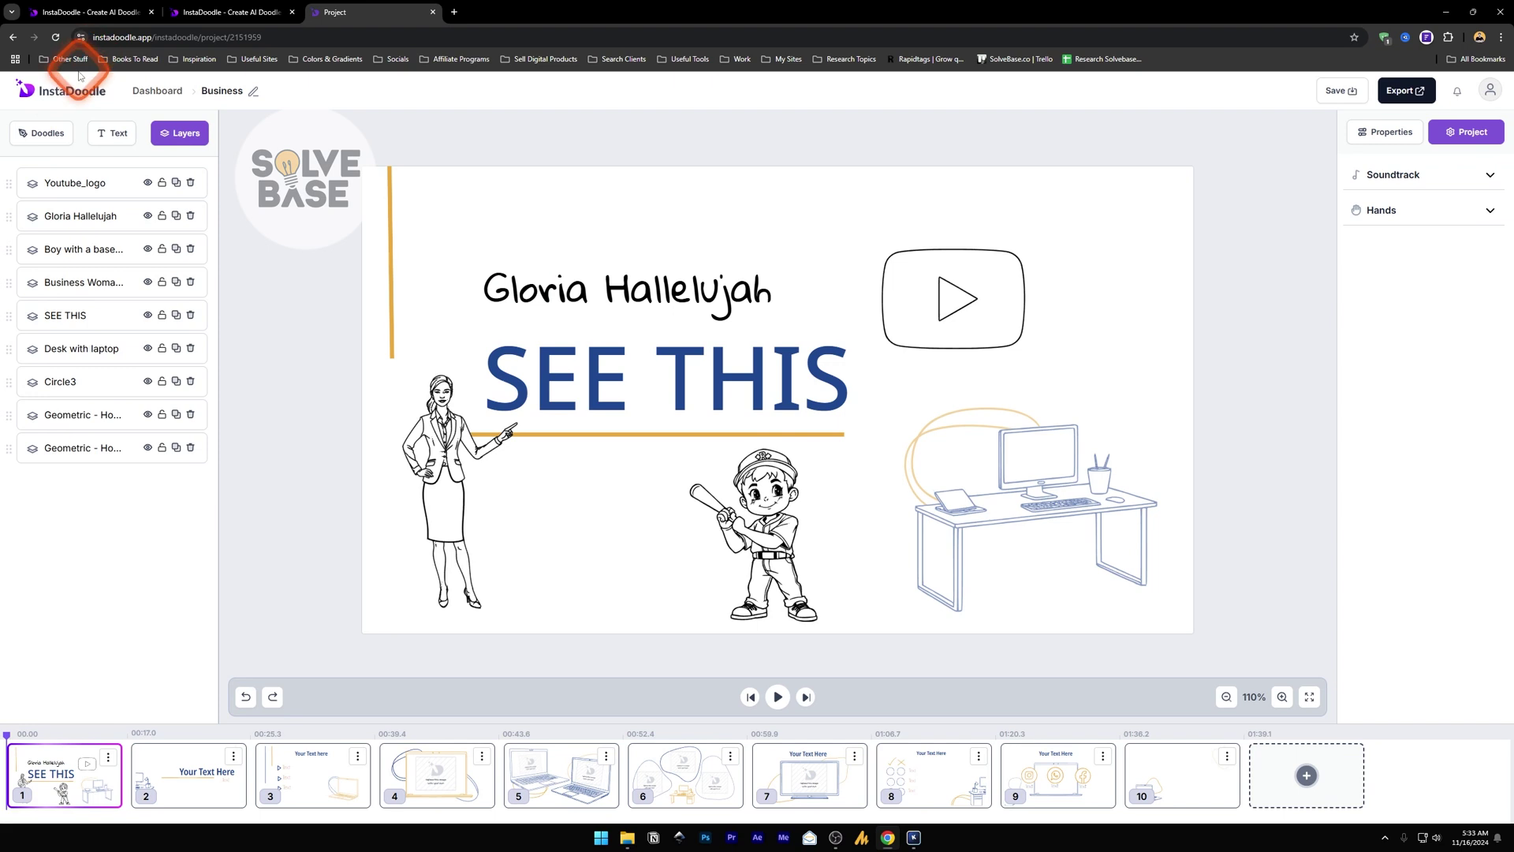
- Rename the project to TEST and bring up the Export options
left_click(254, 91)
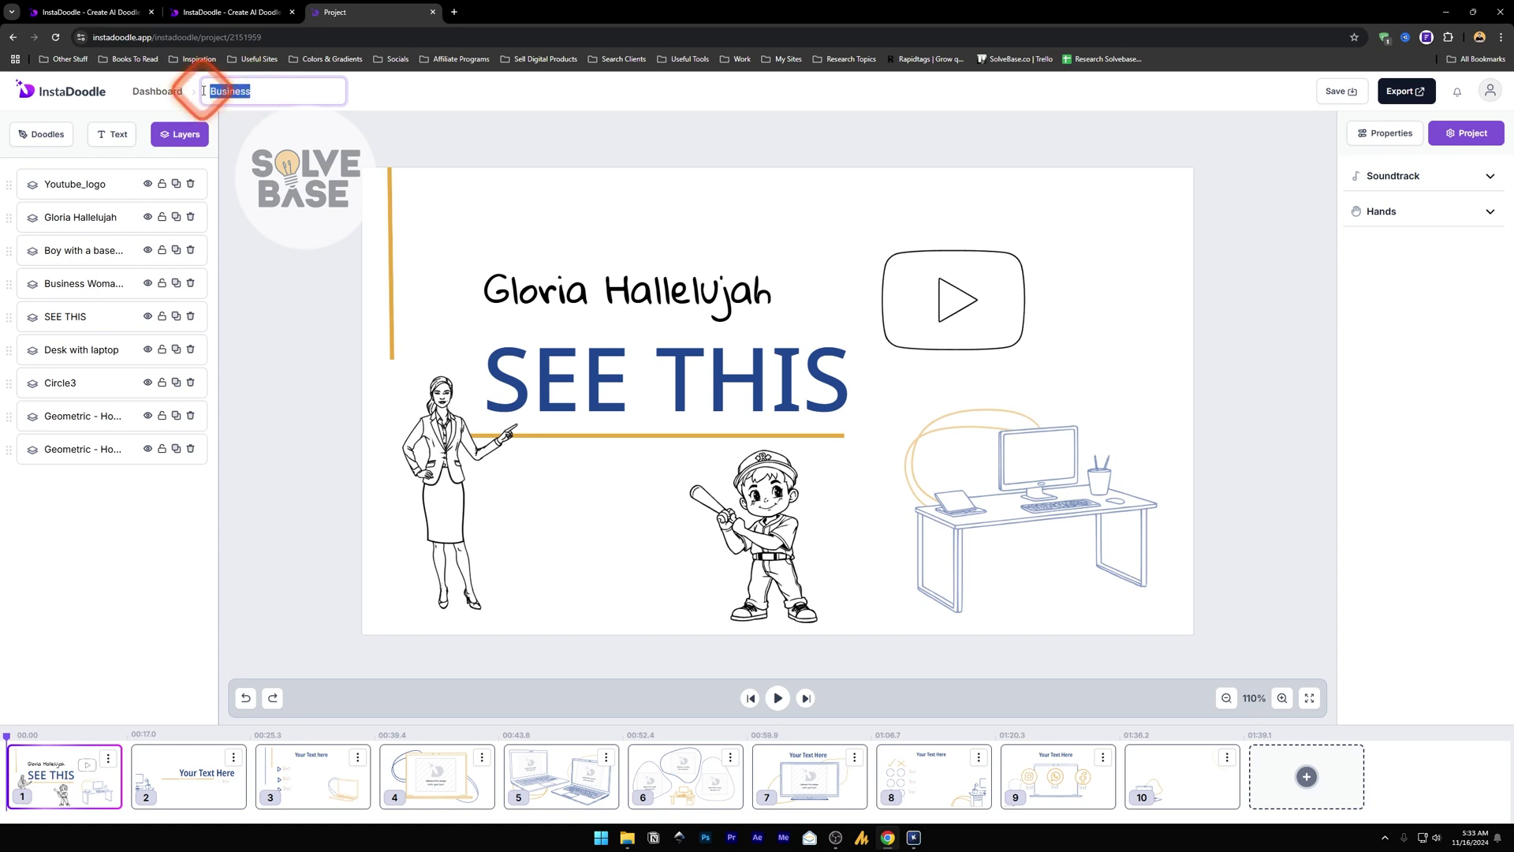
key("ctrl+a")
type("TEST")
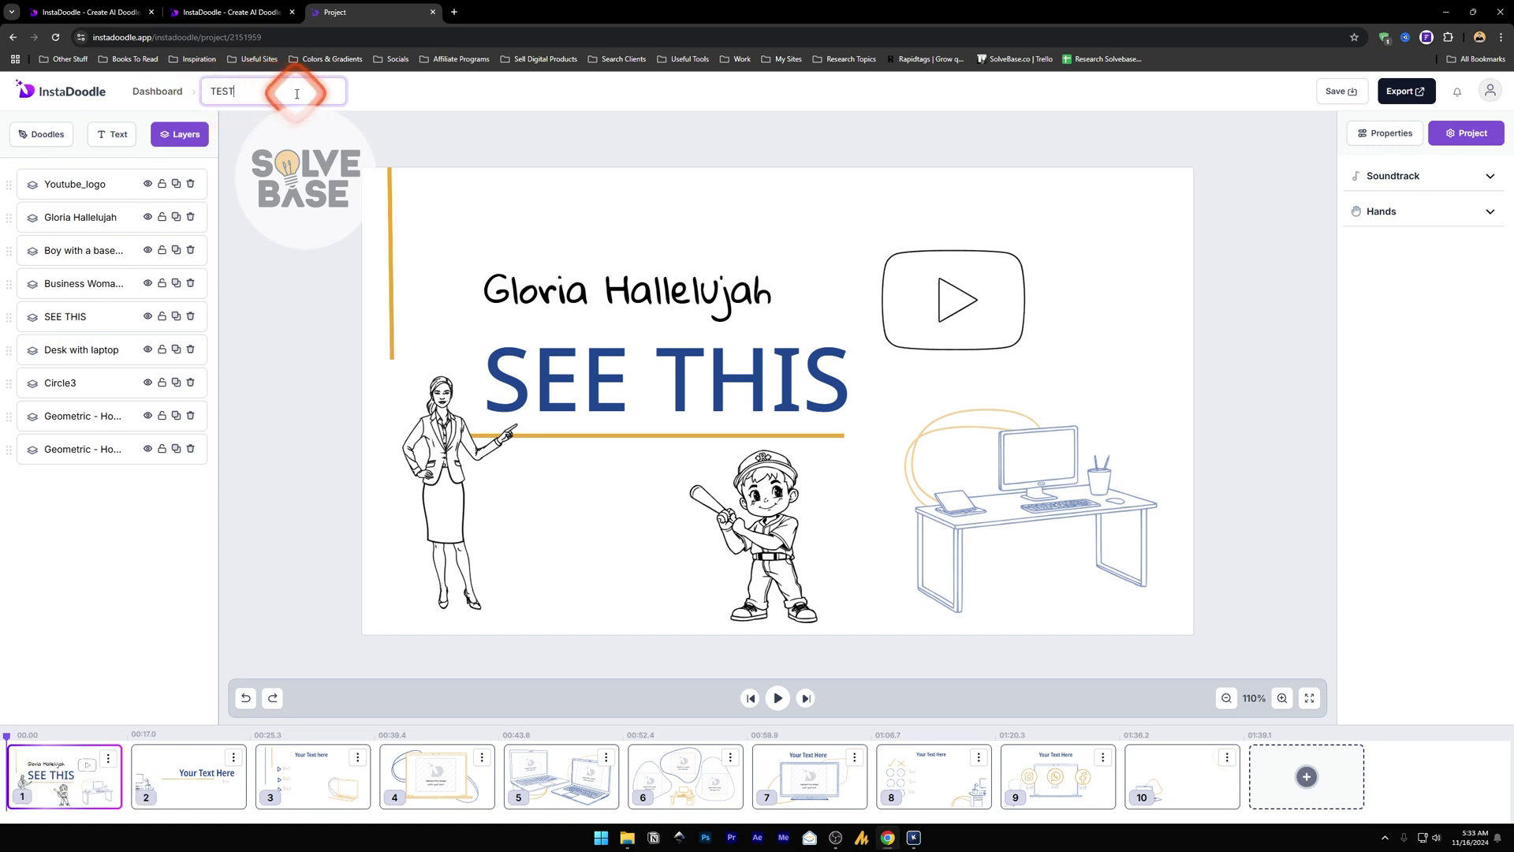
key("Return")
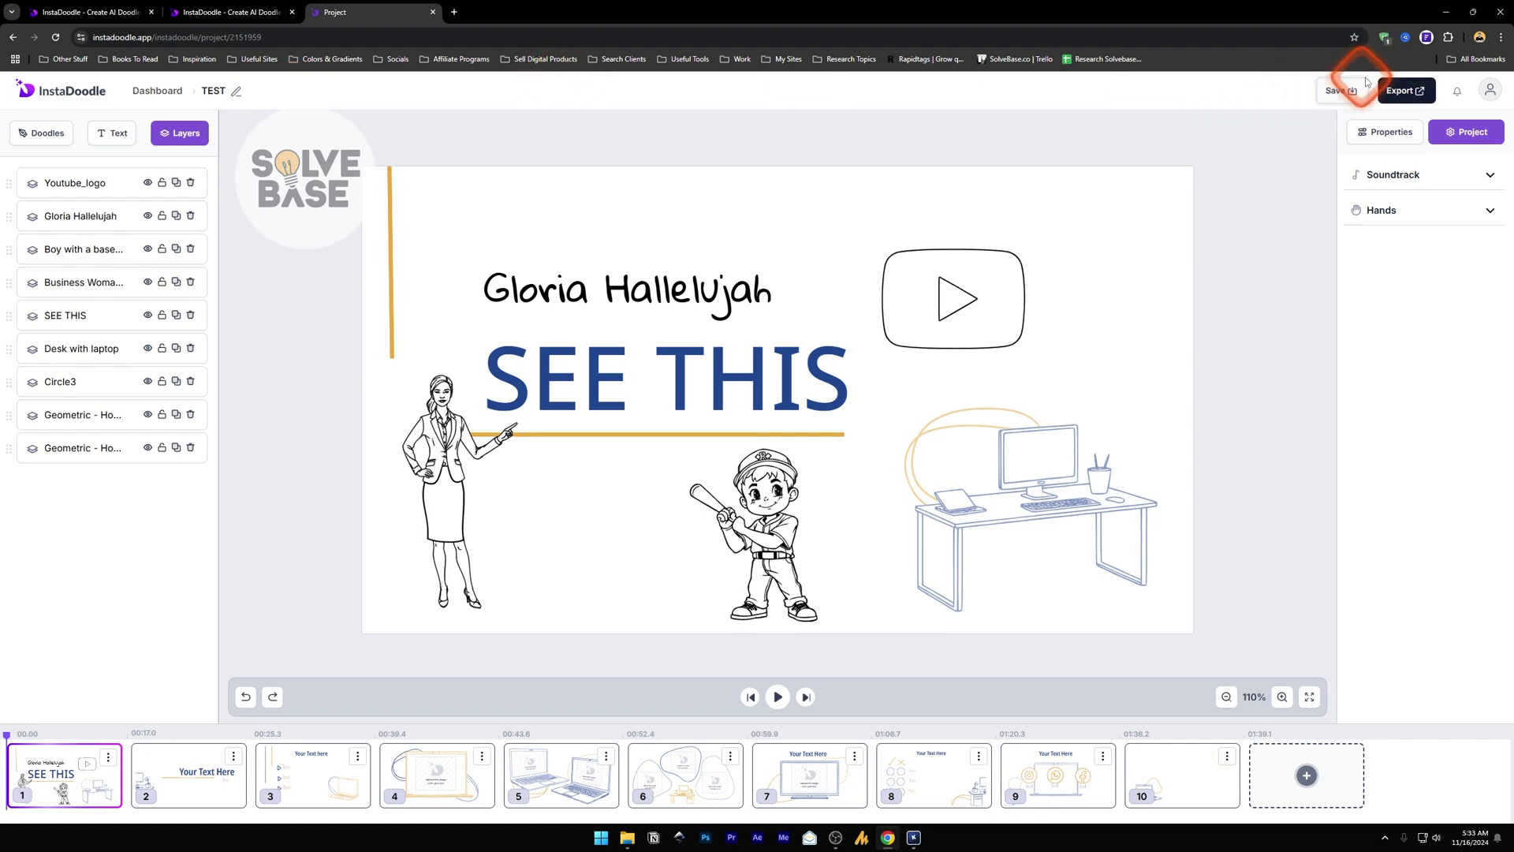
left_click(1401, 92)
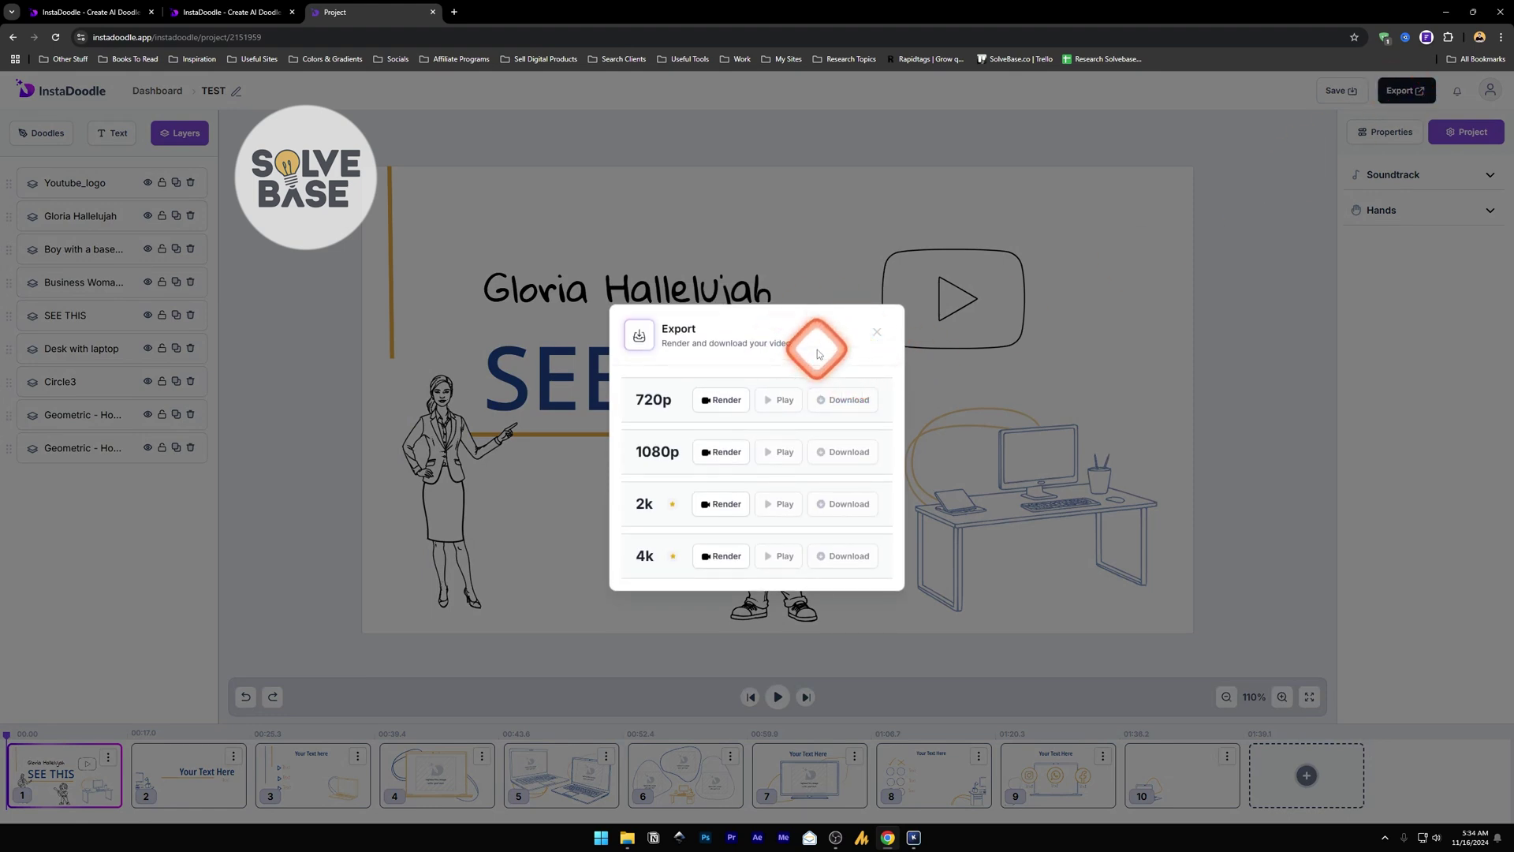
- Render the video at 720p, play back the result, and download the 720p file
left_click(232, 7)
left_click(359, 11)
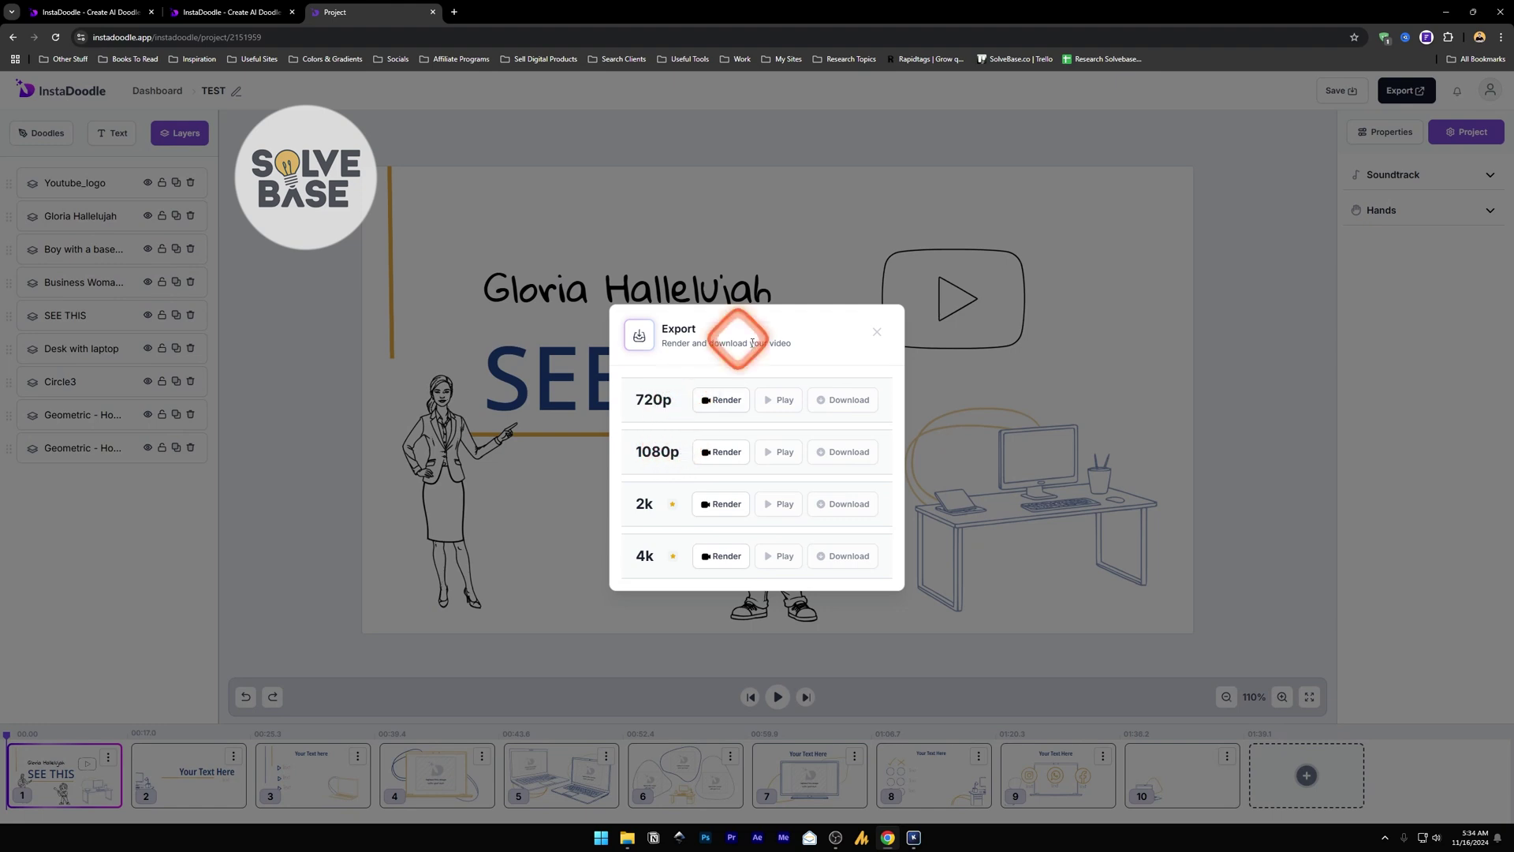
left_click(719, 400)
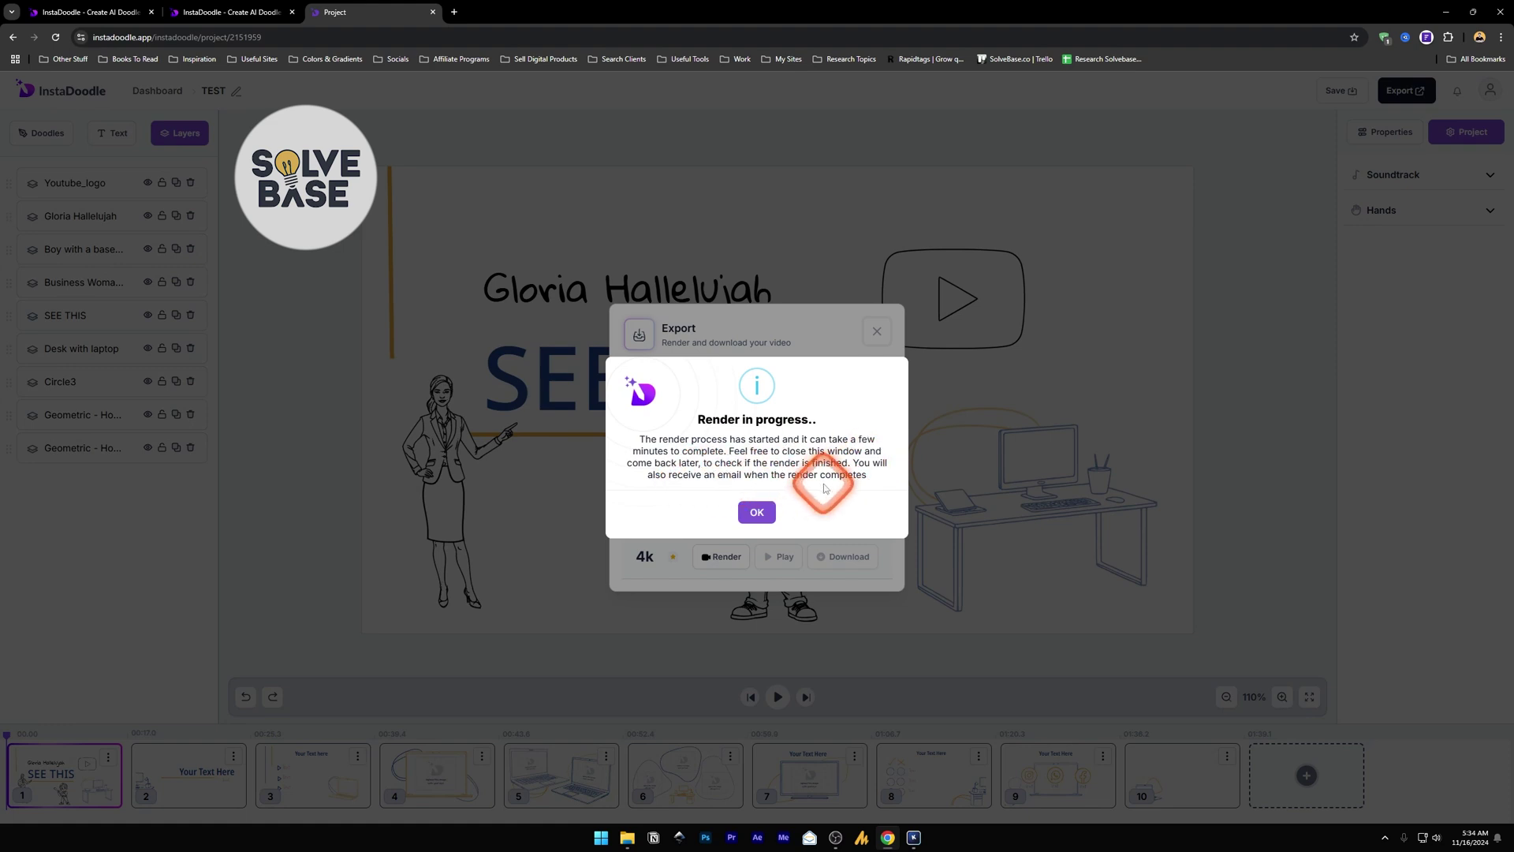
left_click(757, 511)
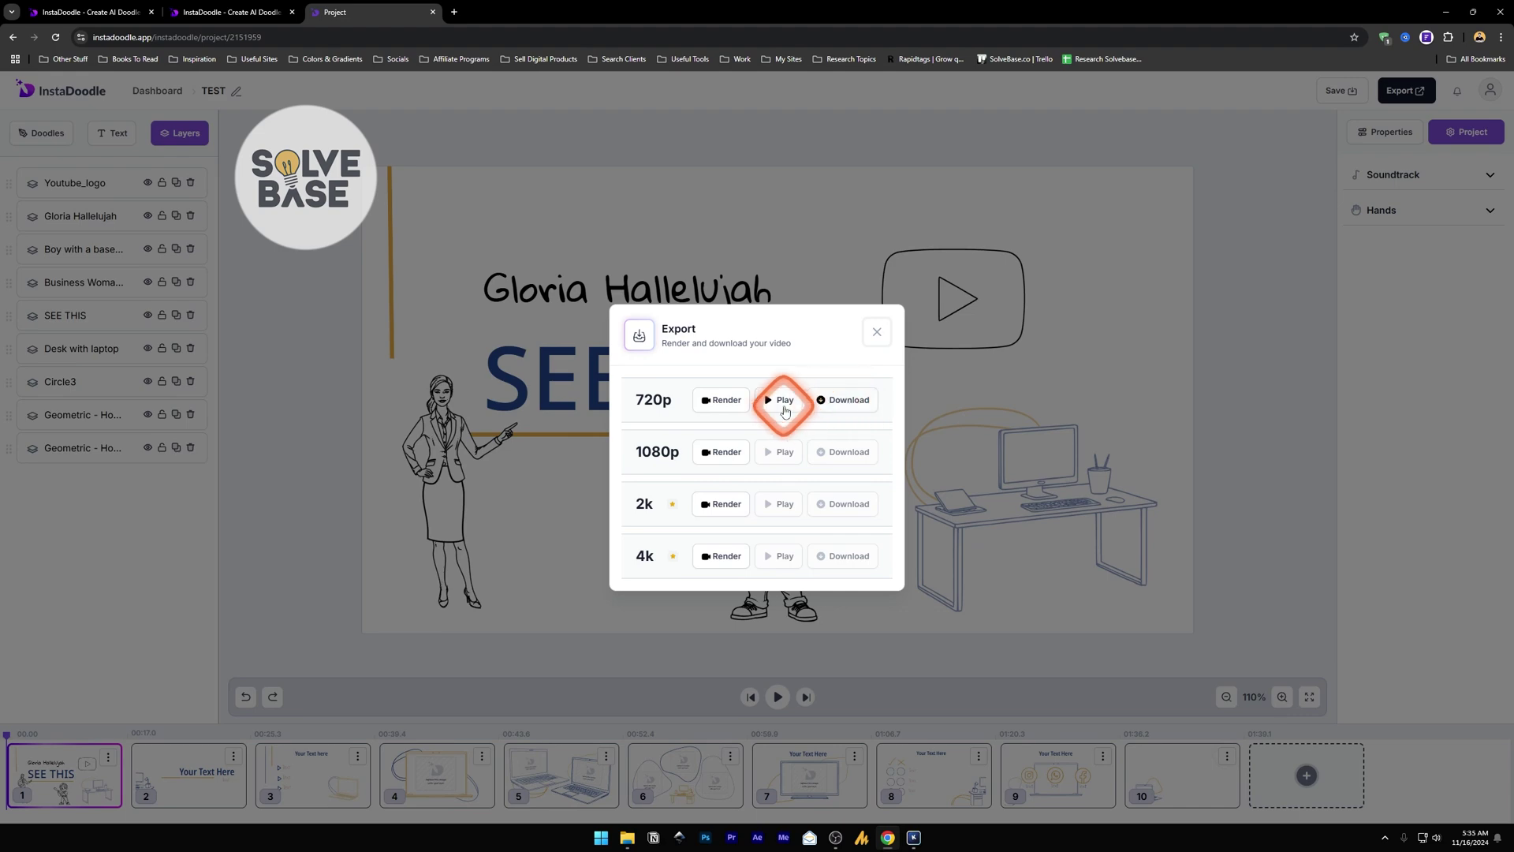
left_click(773, 400)
key("Escape")
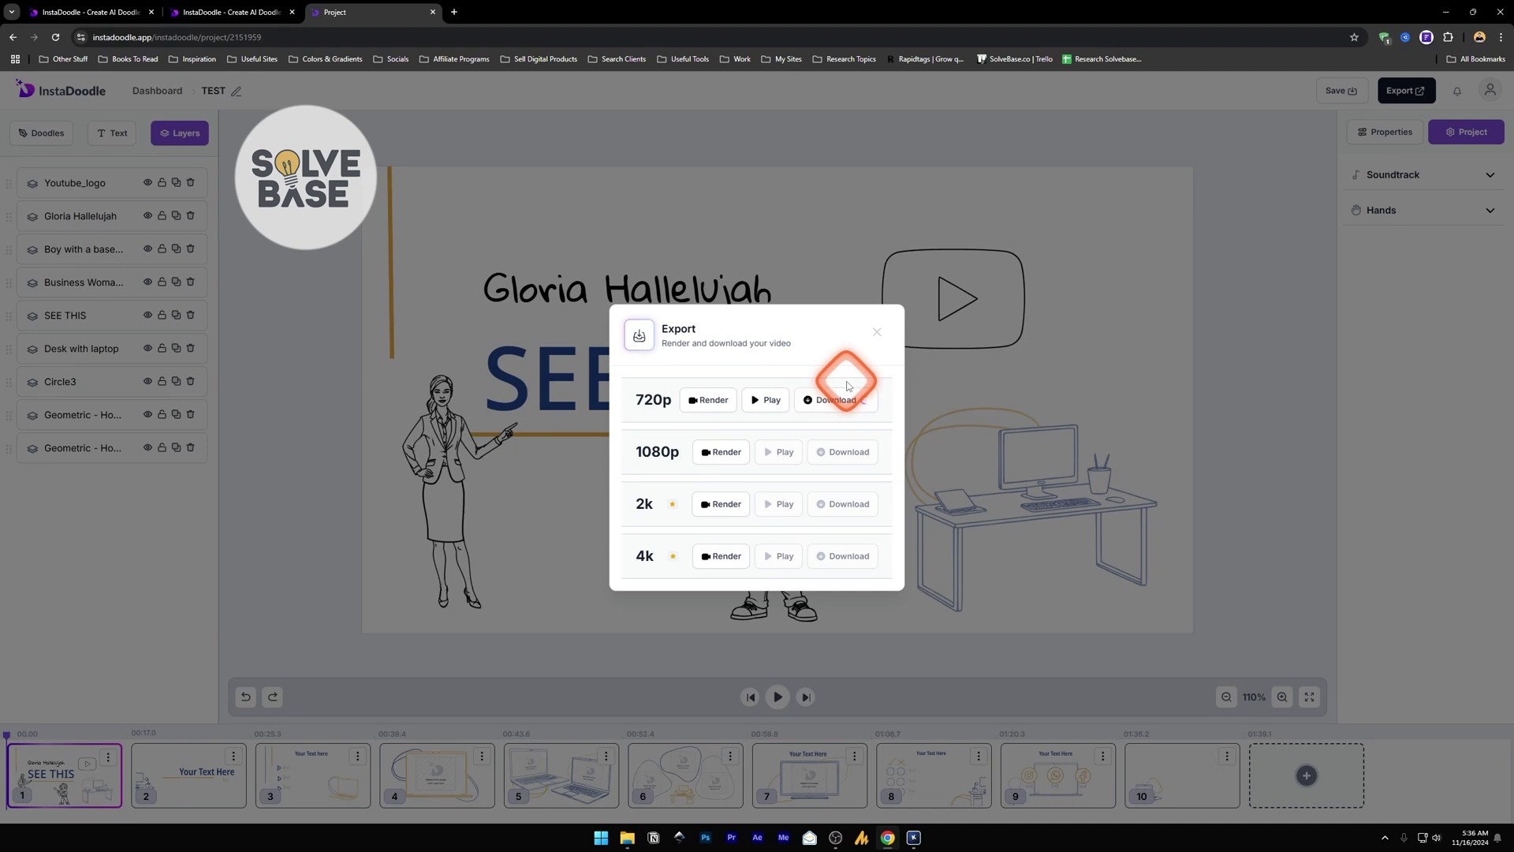
left_click(844, 397)
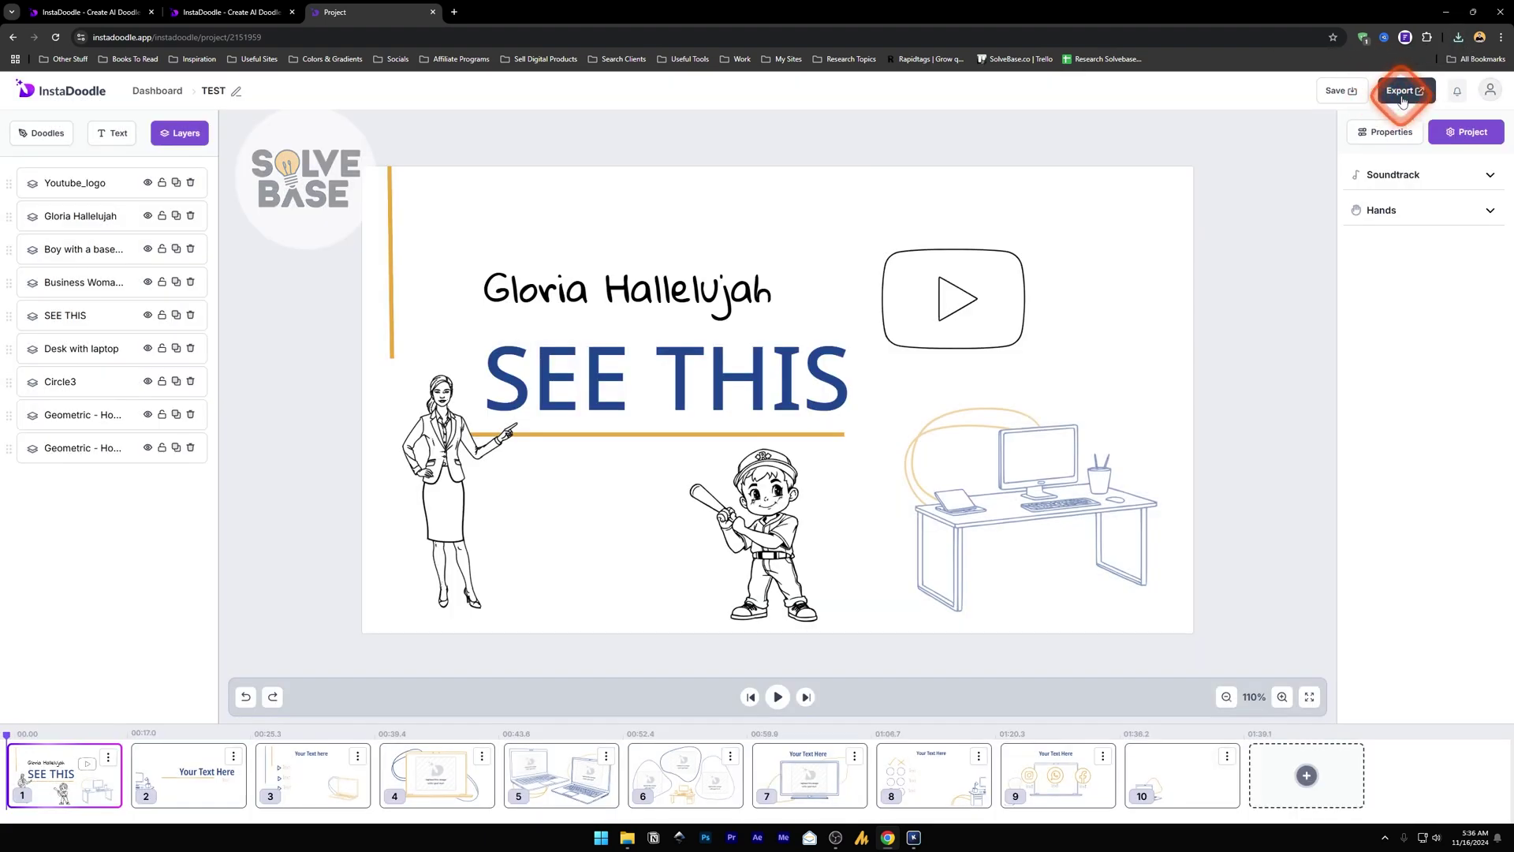
- Check the latest notifications and open the account menu
left_click(1458, 93)
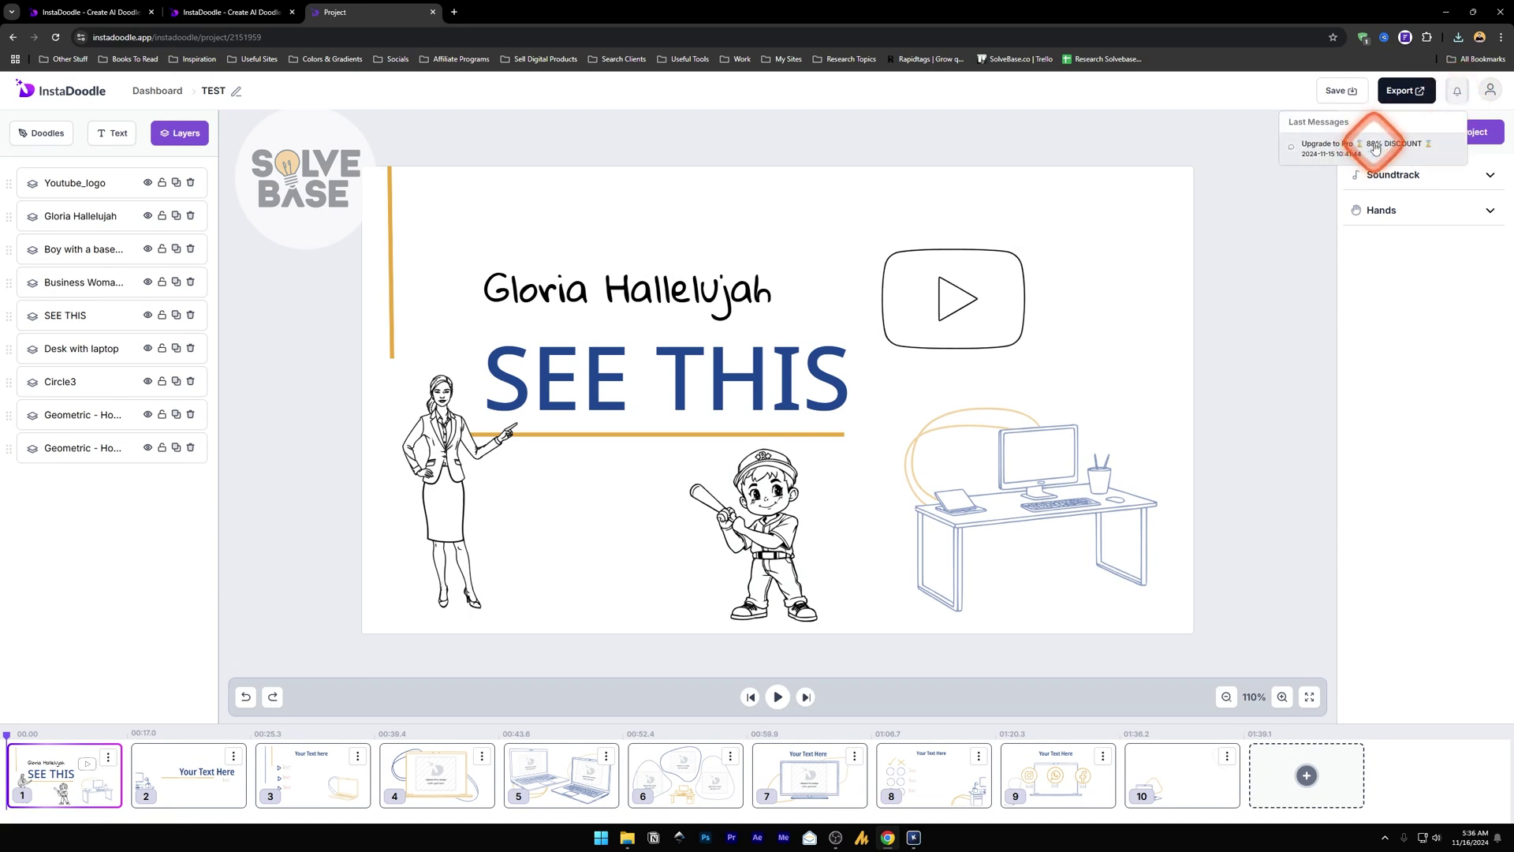
left_click(1491, 91)
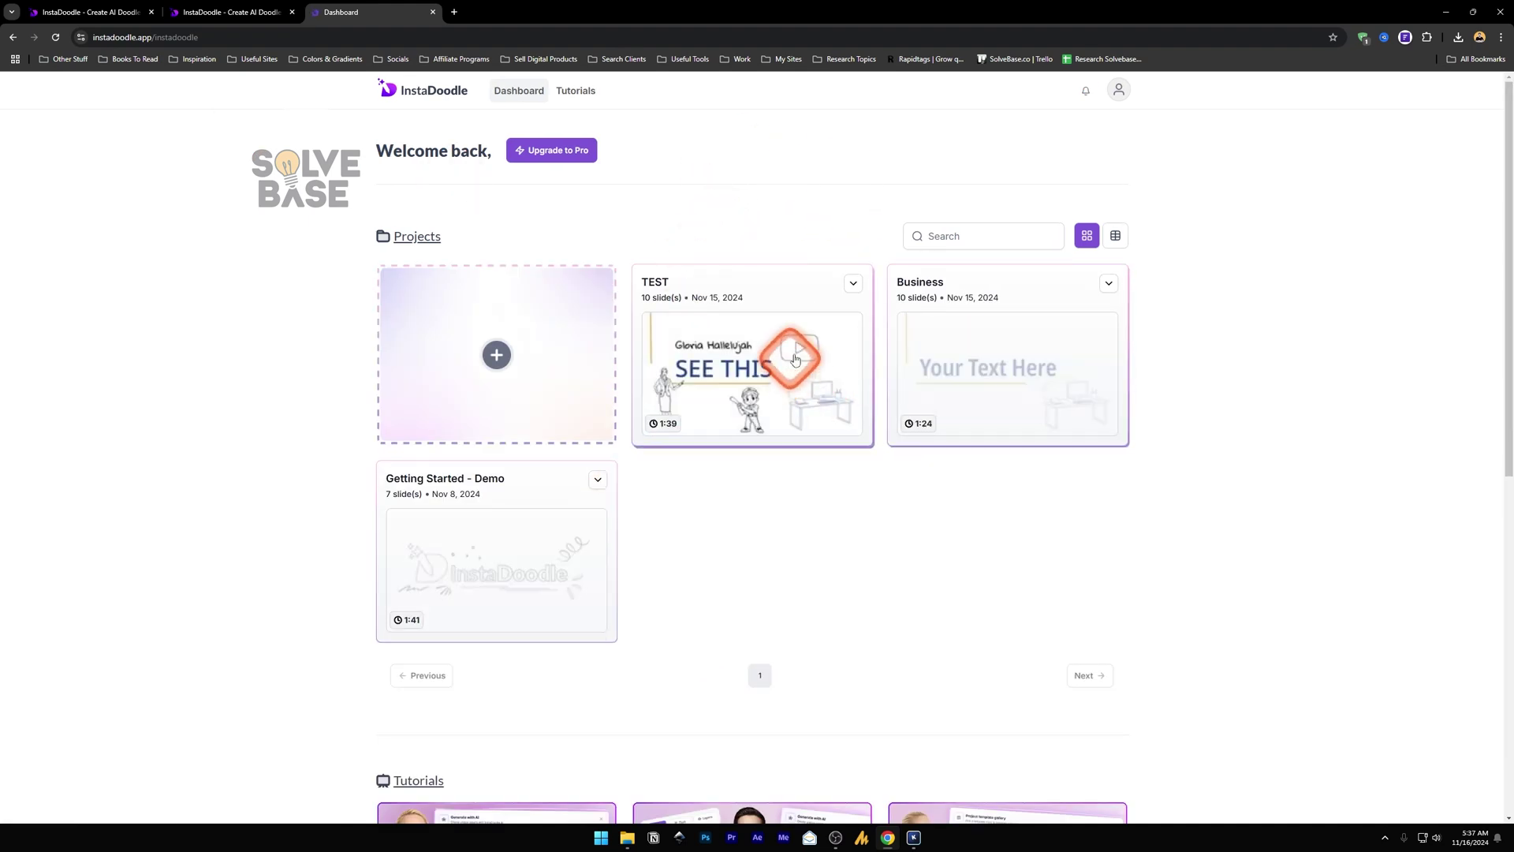
- Open and close the TEST project's options, start a project search, then view the pricing tab
left_click(854, 285)
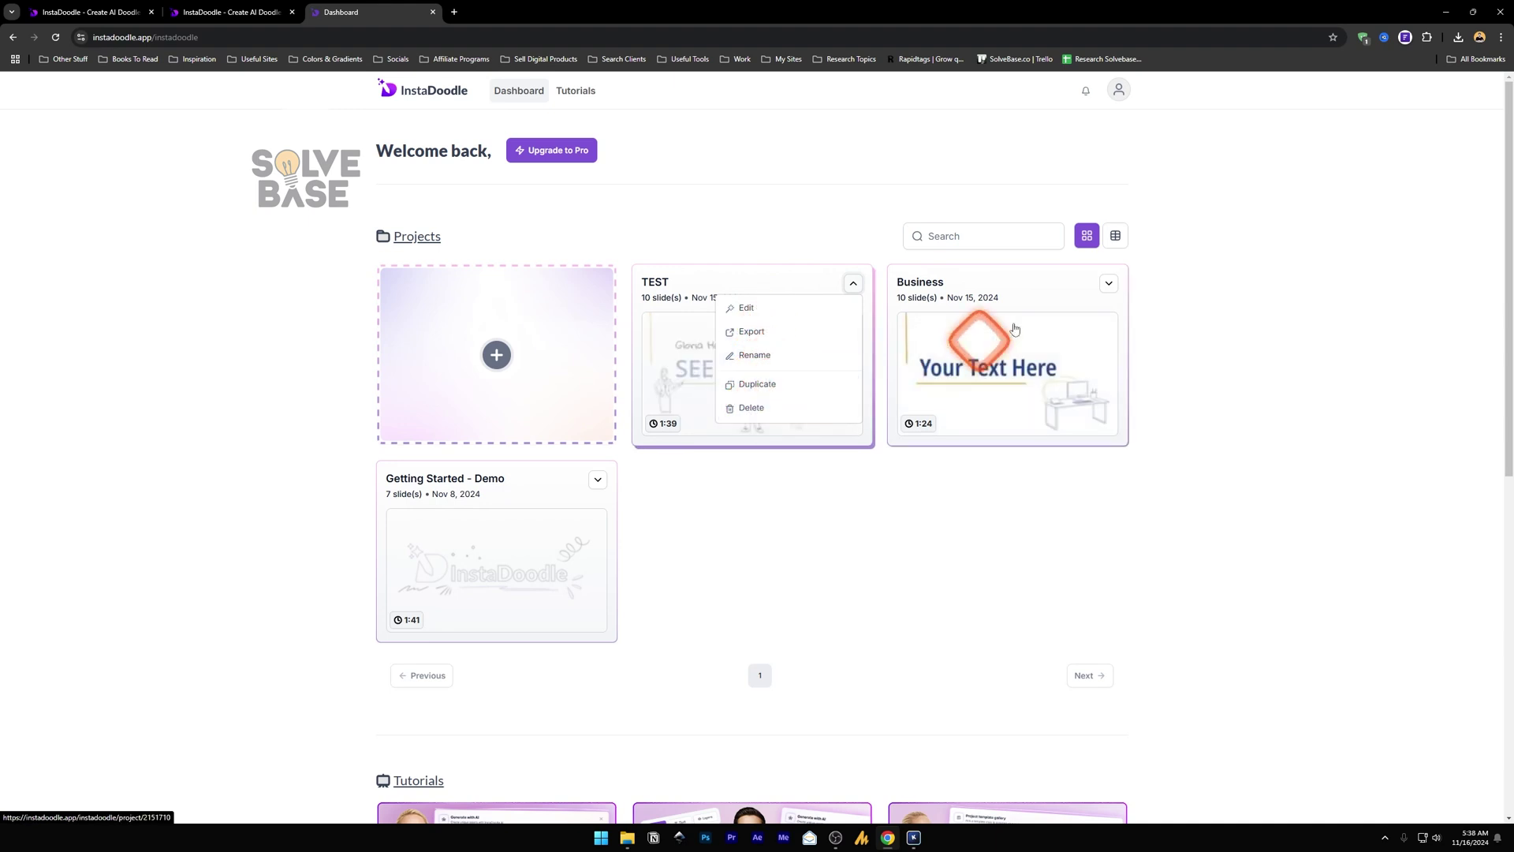
left_click(727, 322)
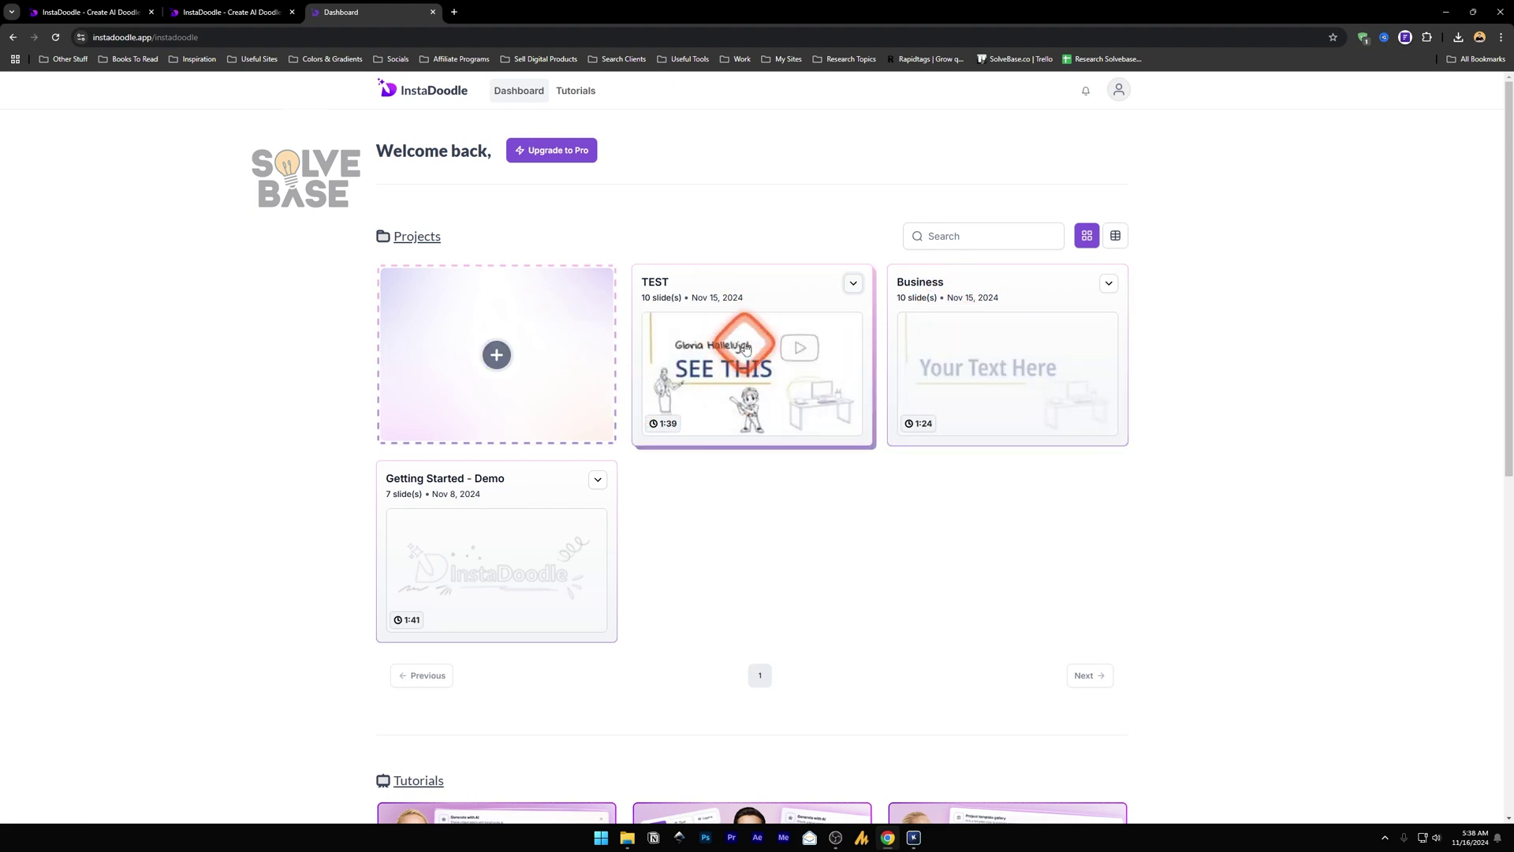
left_click(957, 236)
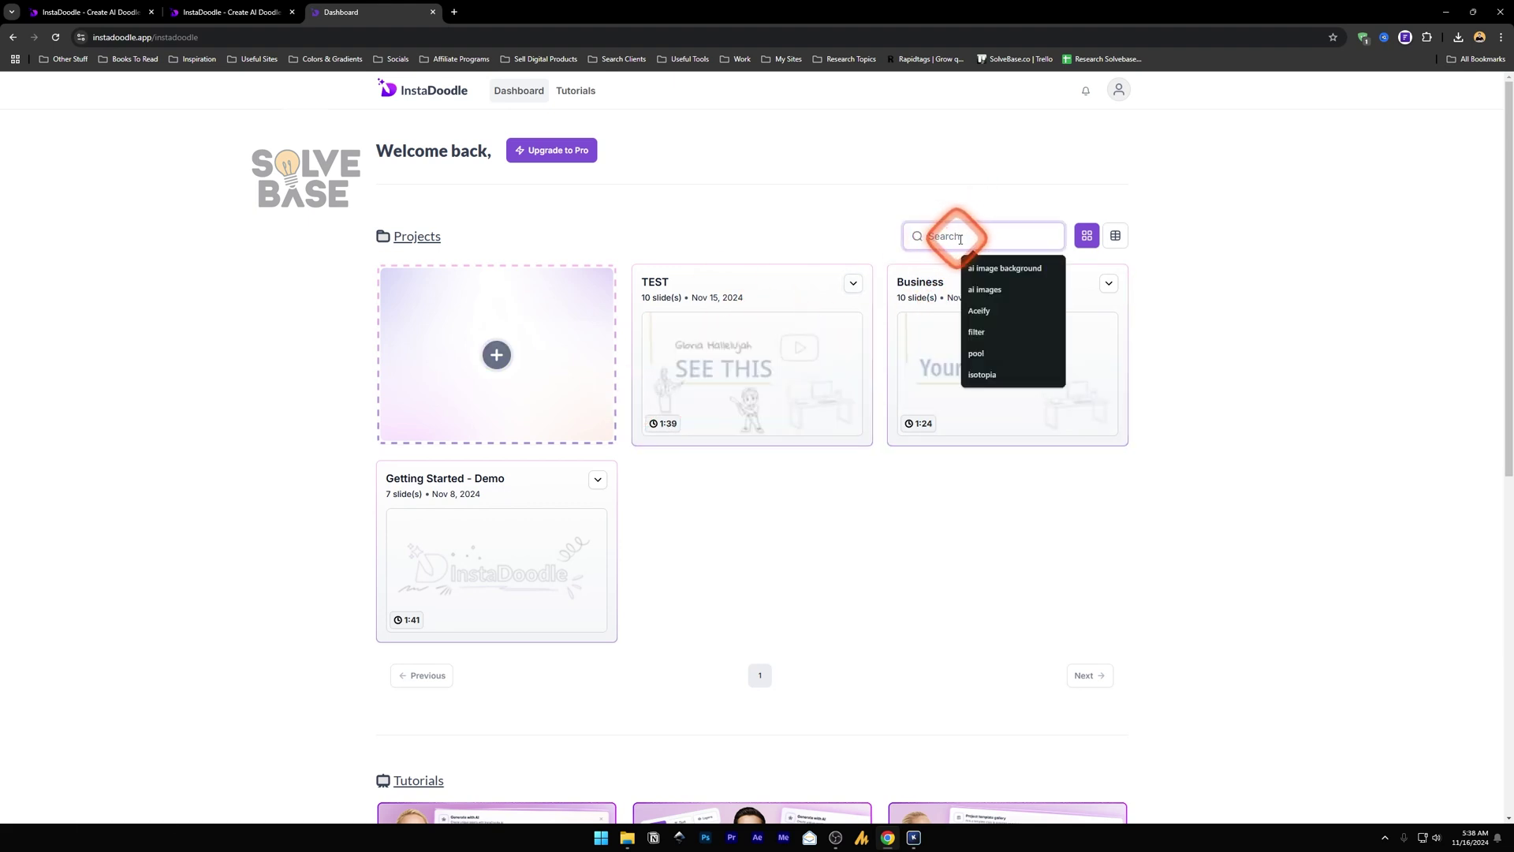
key("ctrl+shift+Tab")
scroll(549, 424, "down", 1)
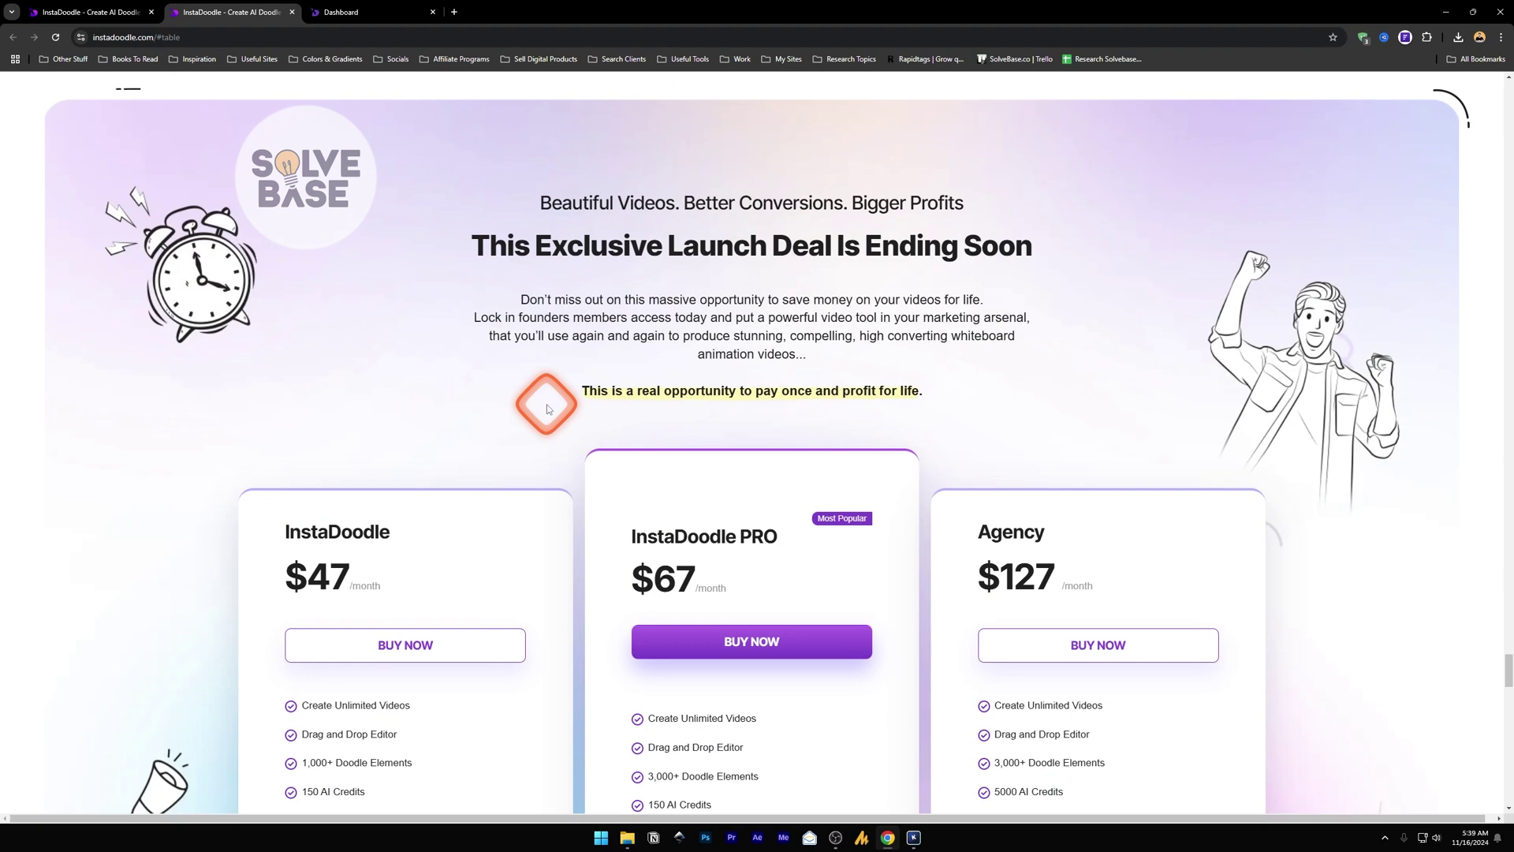
- Scroll down the pricing page
scroll(654, 422, "down", 3)
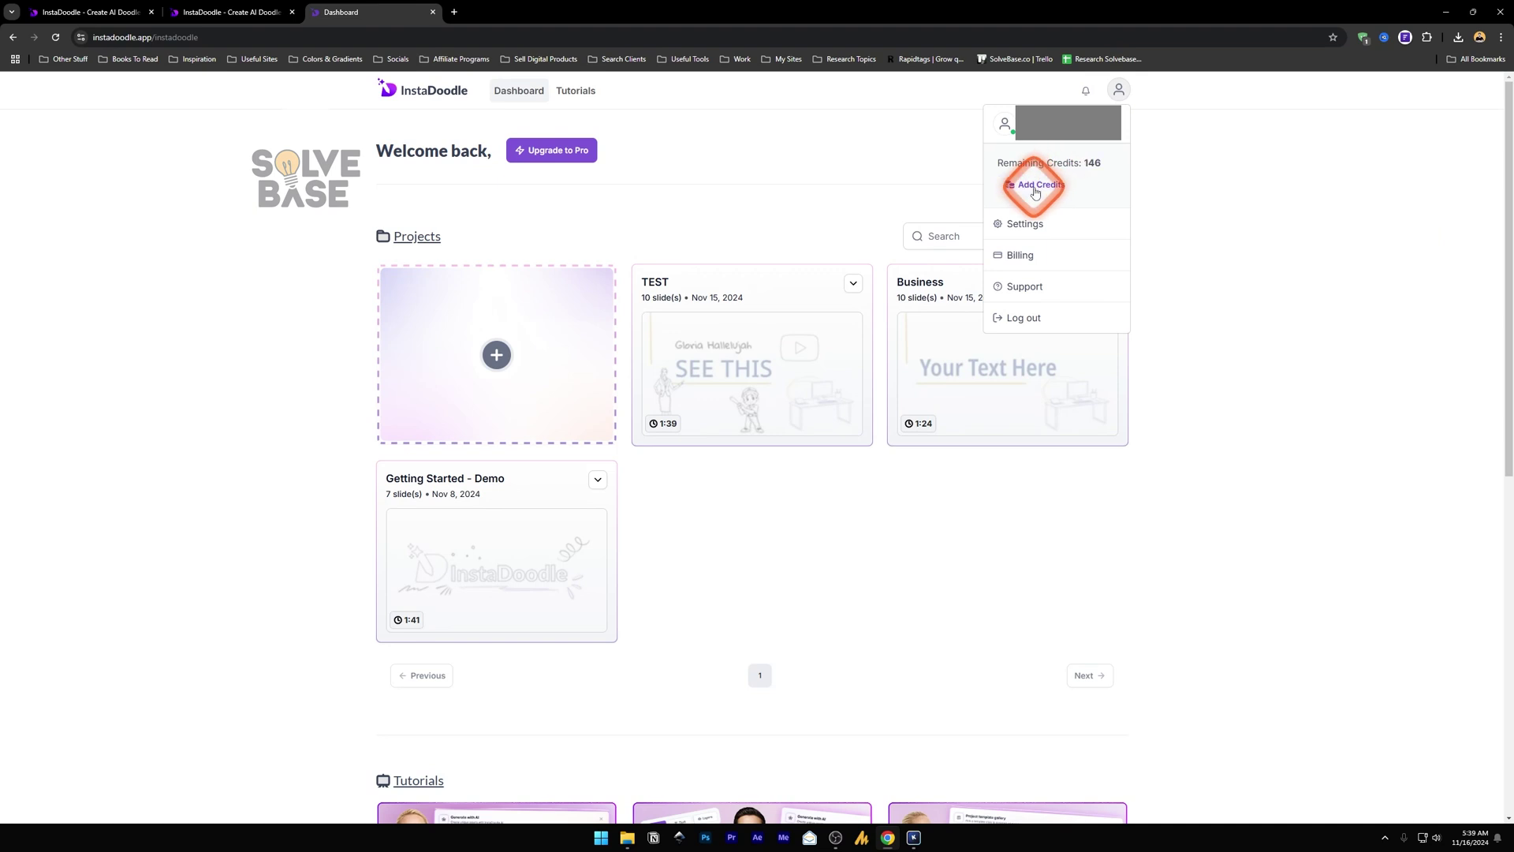
- Decline the Add Credits special offer and return to the pricing page tab
left_click(1034, 186)
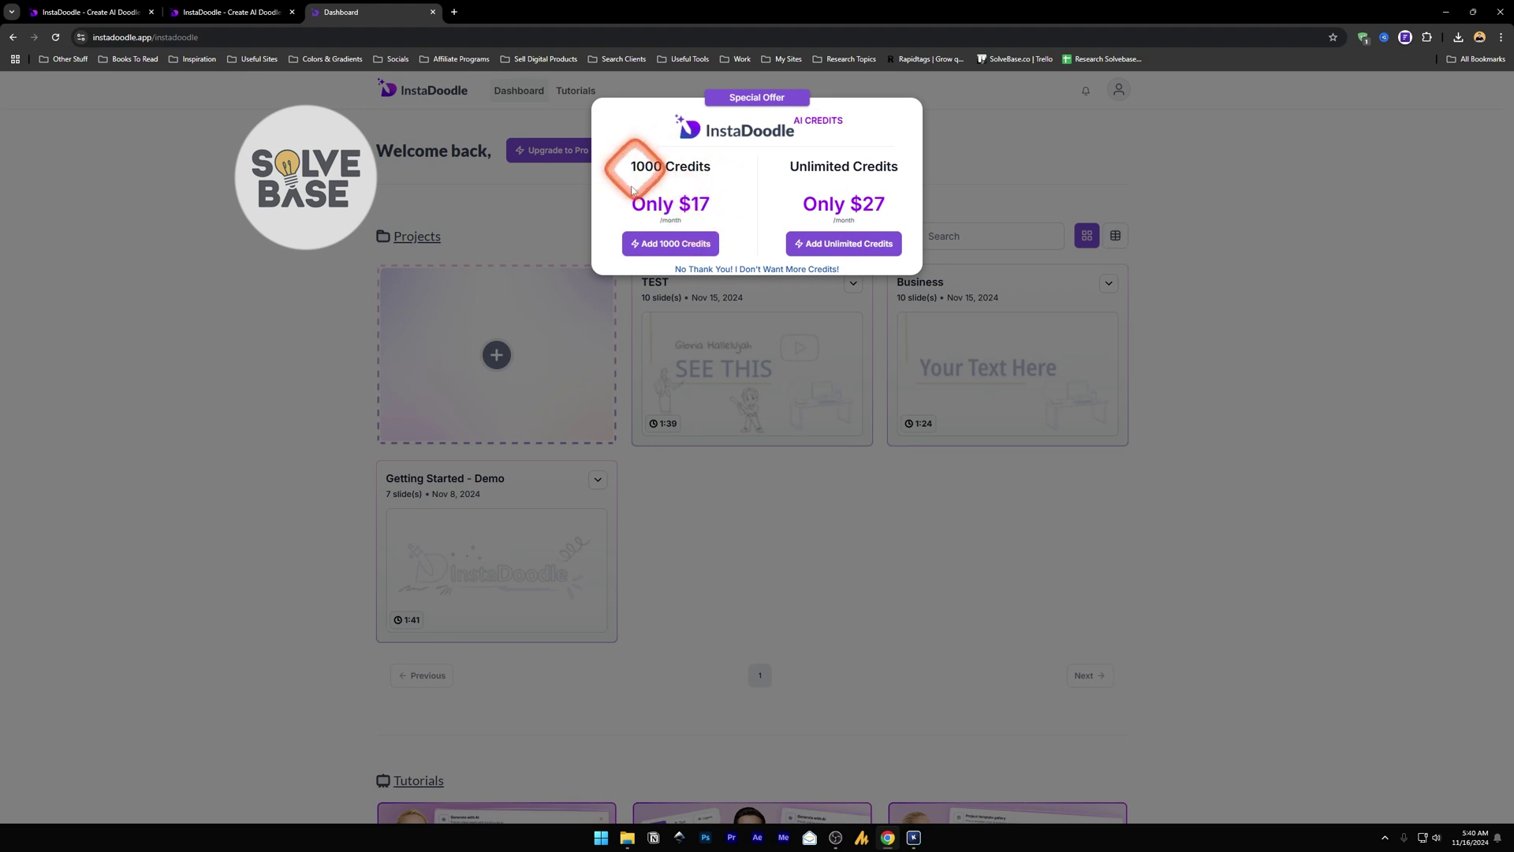
left_click(772, 270)
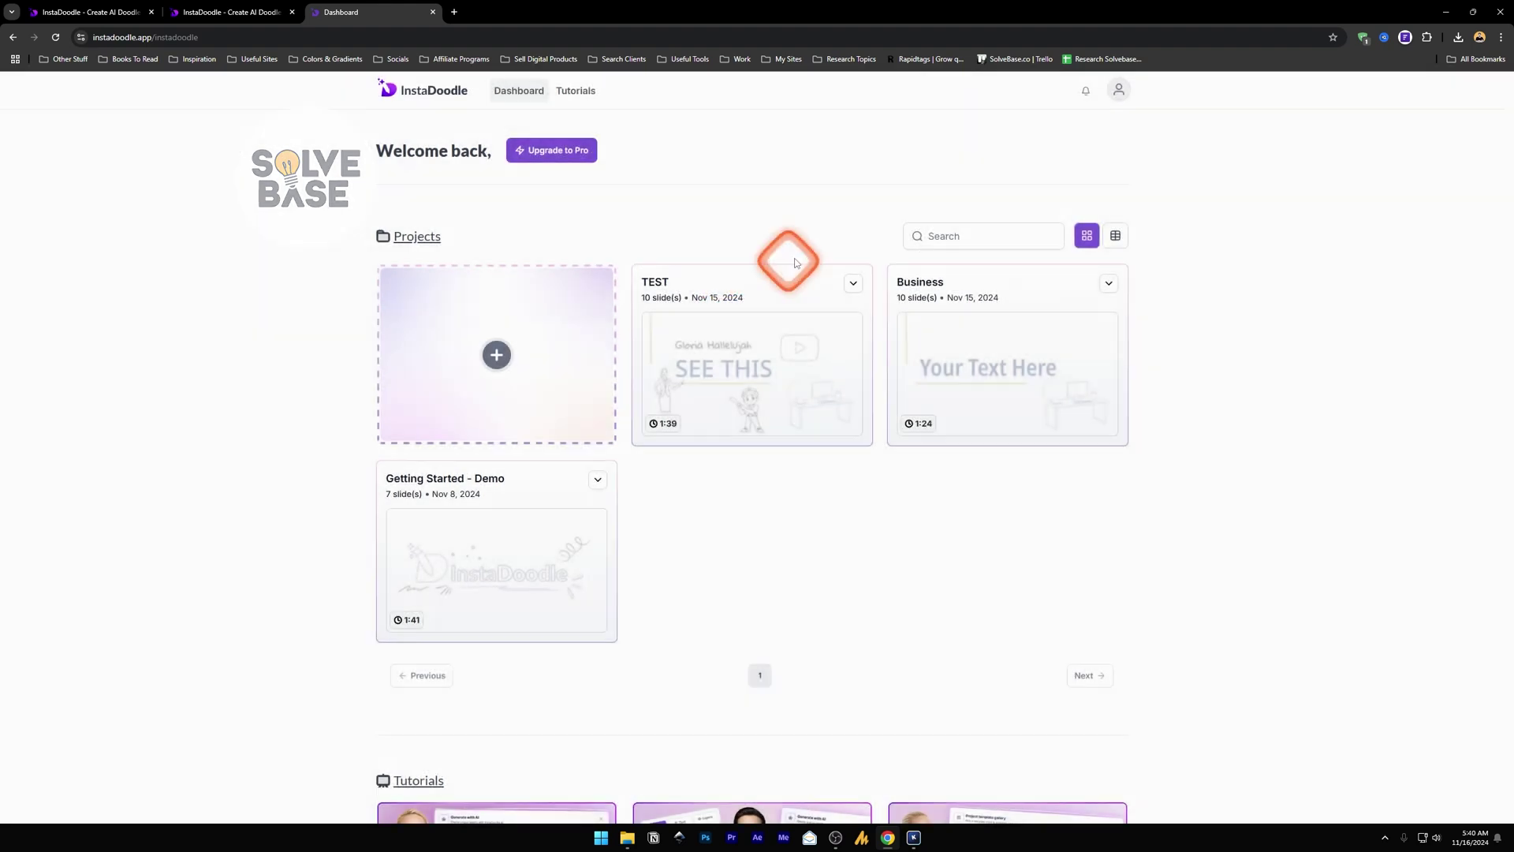
left_click(227, 12)
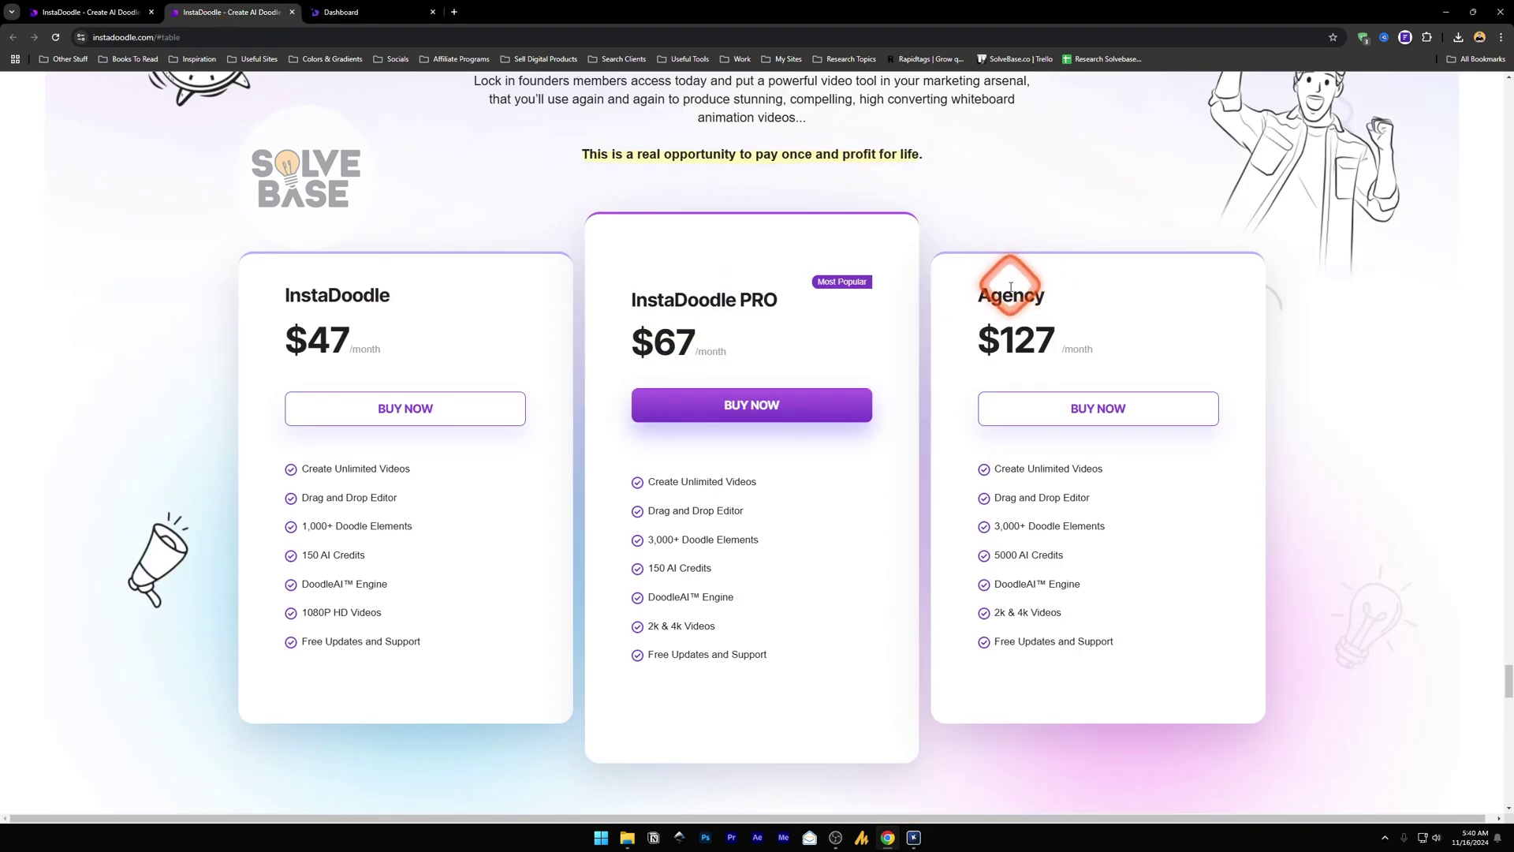
scroll(1219, 328, "down", 1)
scroll(1221, 326, "up", 1)
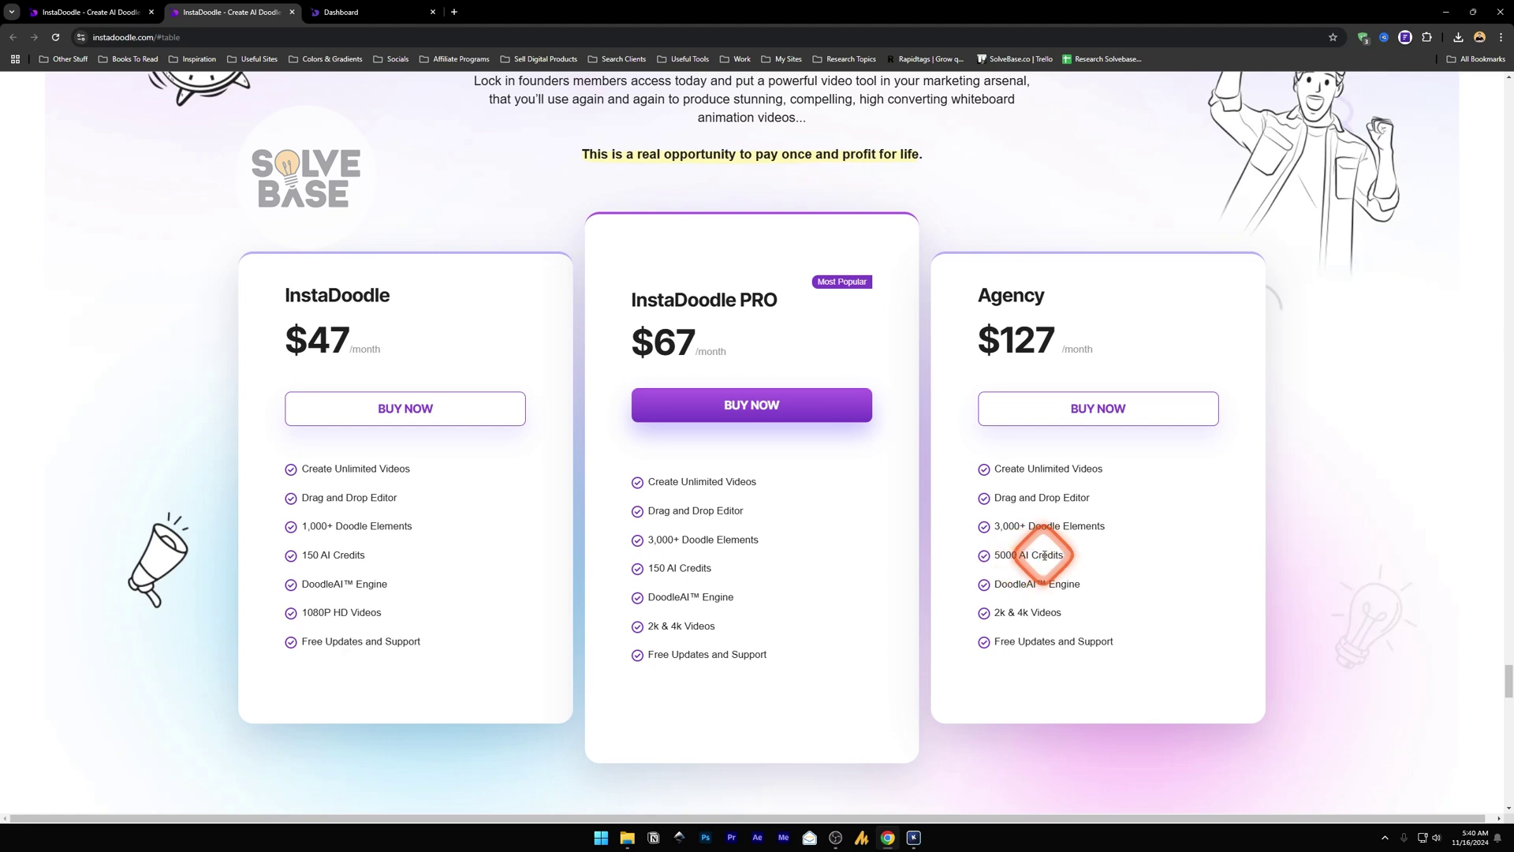
- Switch back to the first tab showing the InstaDoodle home page
key("ctrl+shift+Tab")
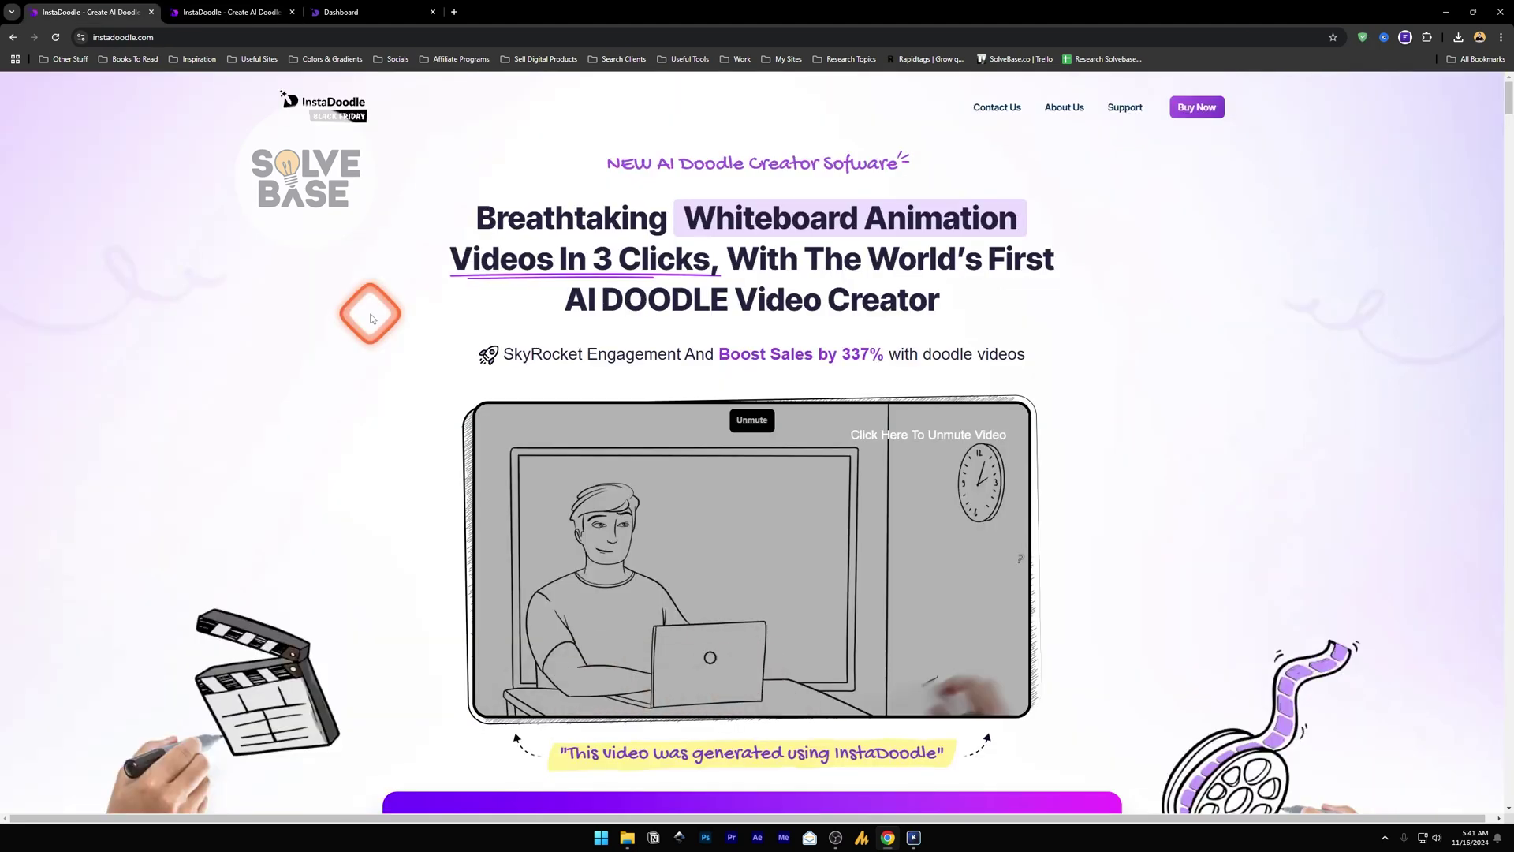